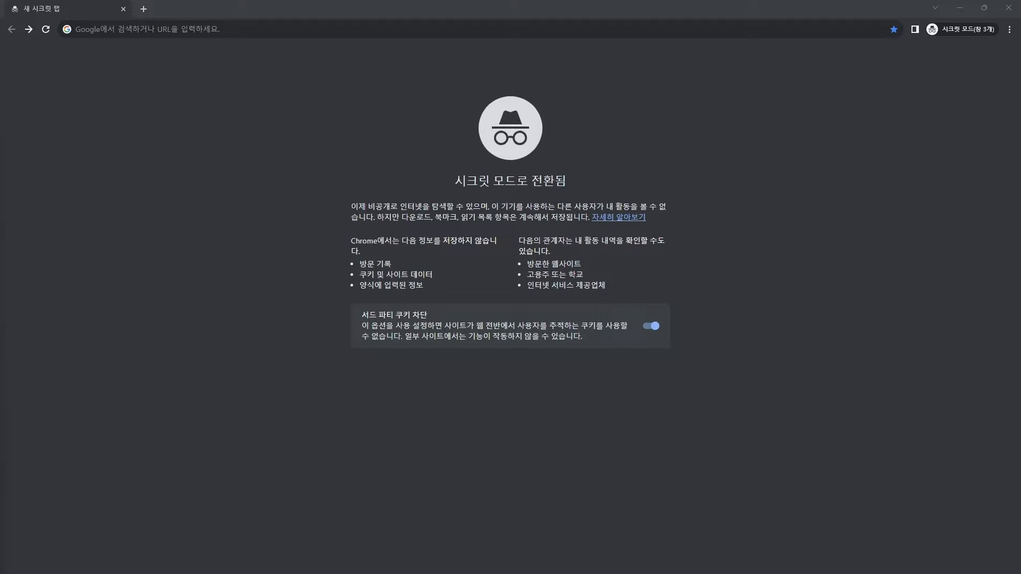
Open teacher.mathflat.com by typing 'teac' in the address bar and accepting the autocomplete
left_click(159, 29)
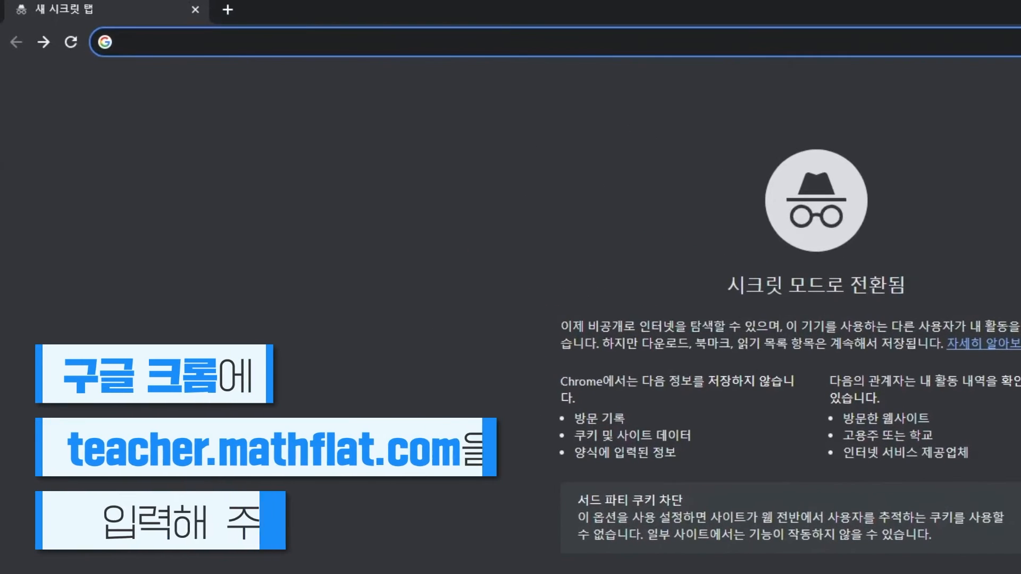
type("teacher.mathflat.com")
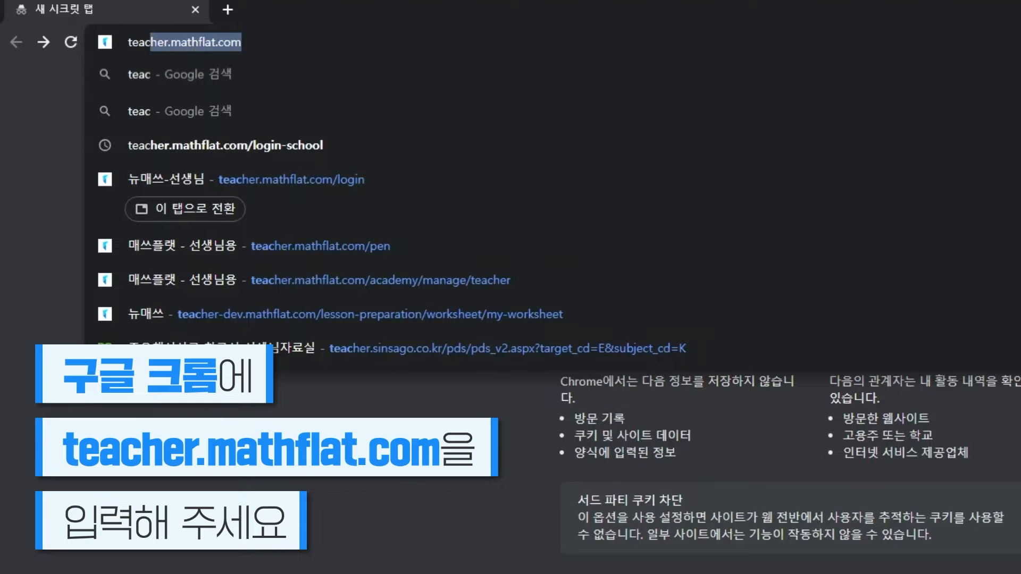
key("Return")
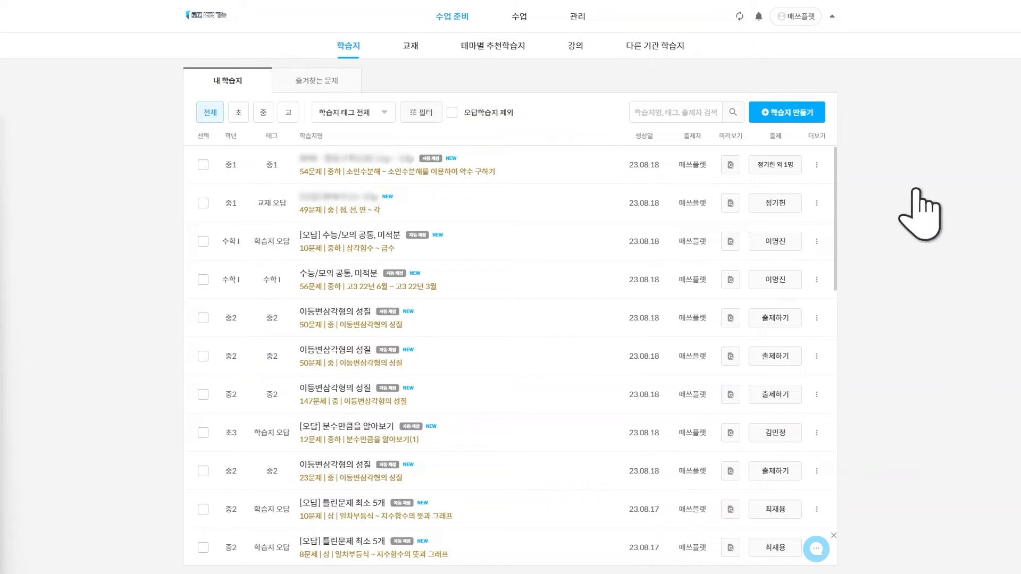
Start a new worksheet with 학습지 만들기
left_click(787, 113)
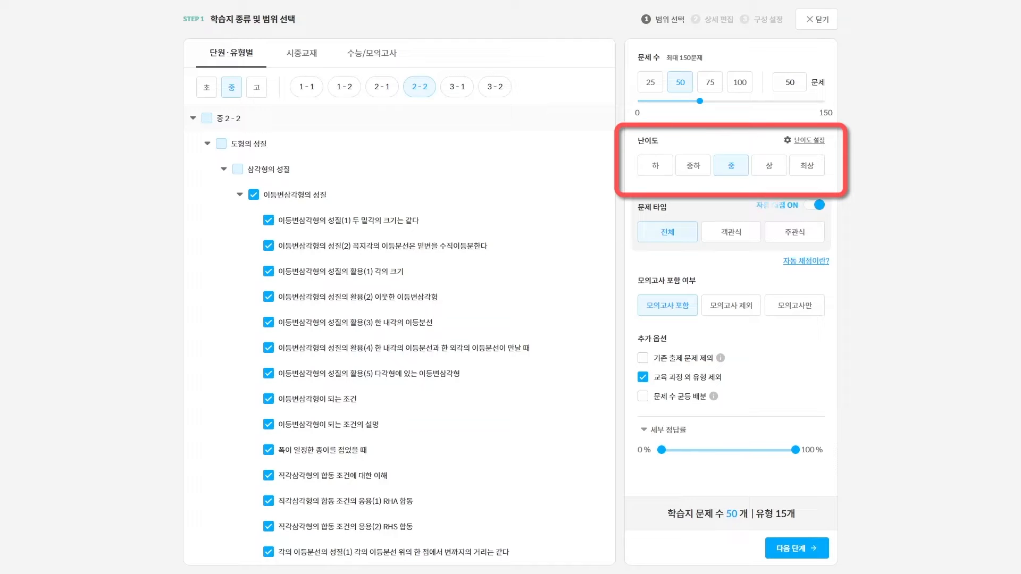
left_click(808, 141)
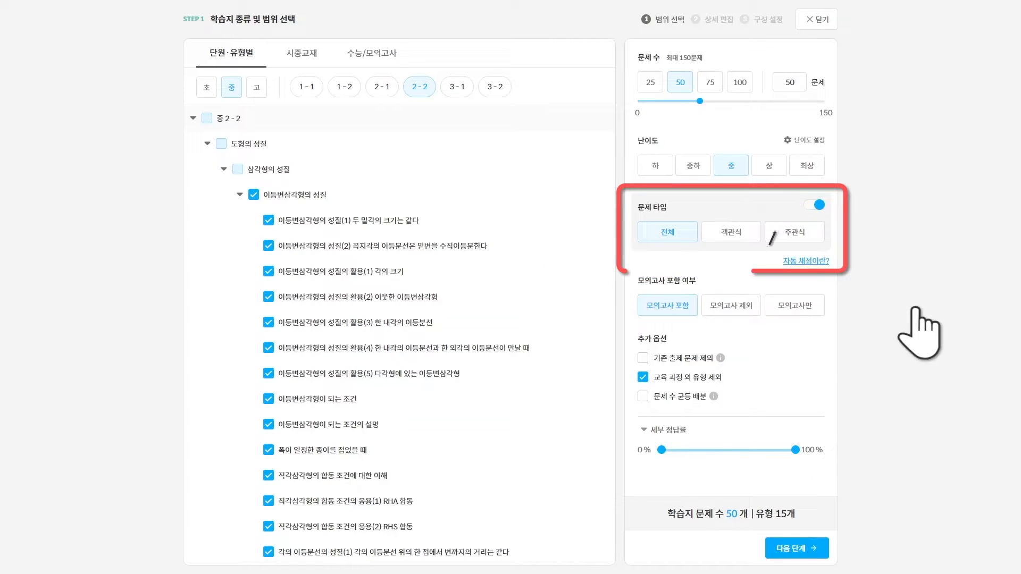
Read the 자동 채점이란? explanation of automatic grading
left_click(805, 260)
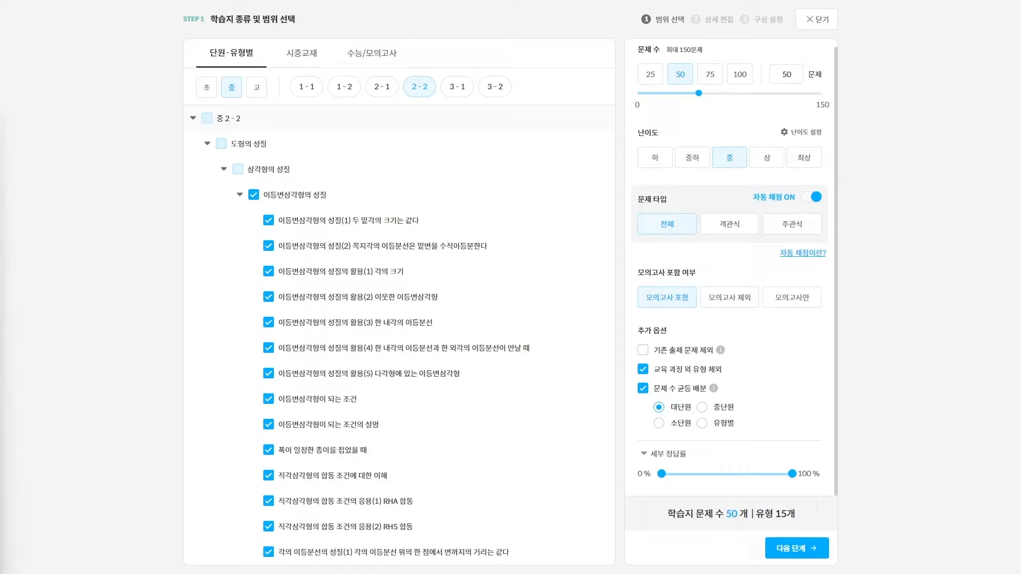
Go to detailed editing, delete problem 1, and show 쌍둥이 · 유사 problems for the new problem 1
left_click(796, 547)
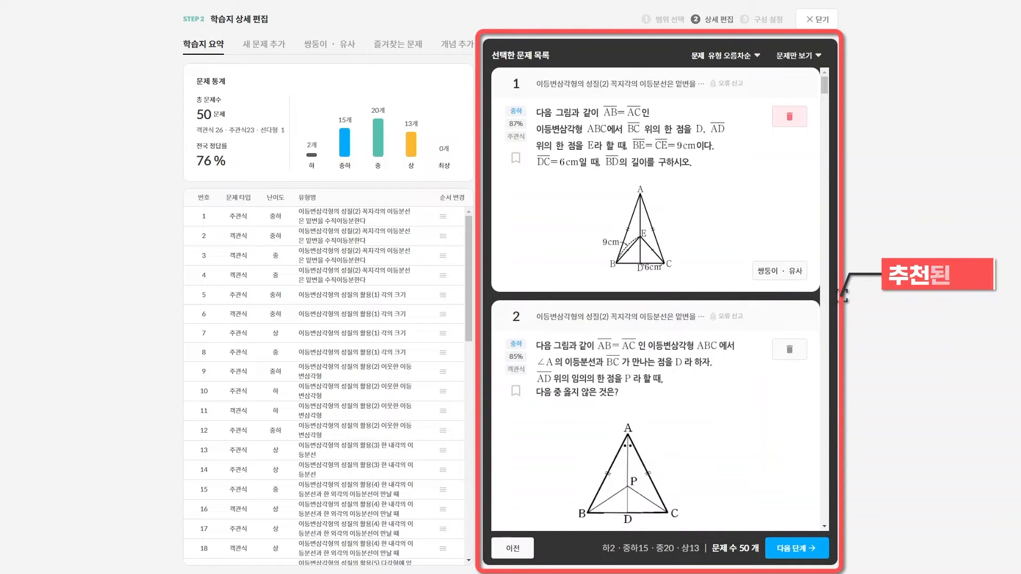
left_click(789, 116)
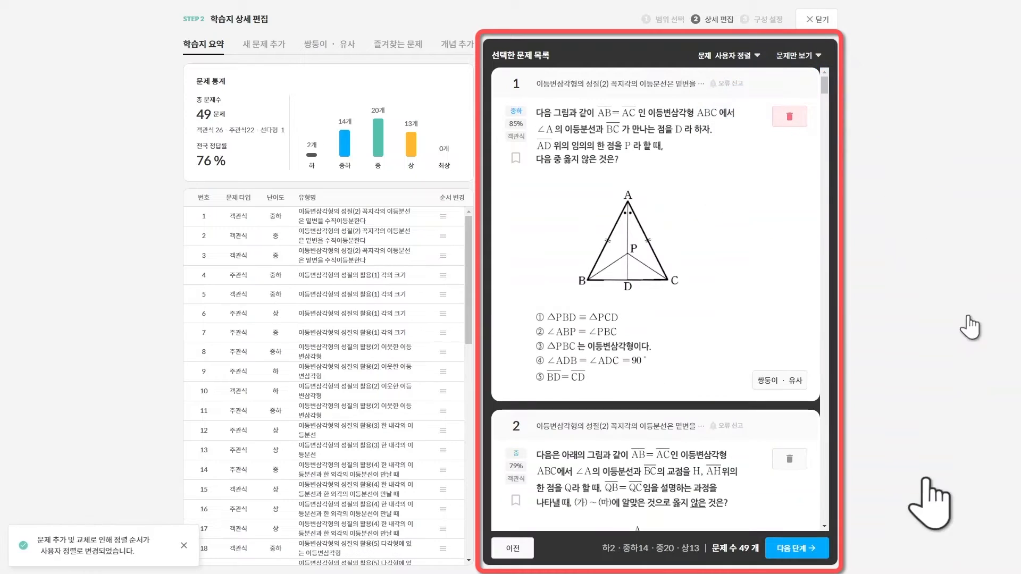
left_click(782, 381)
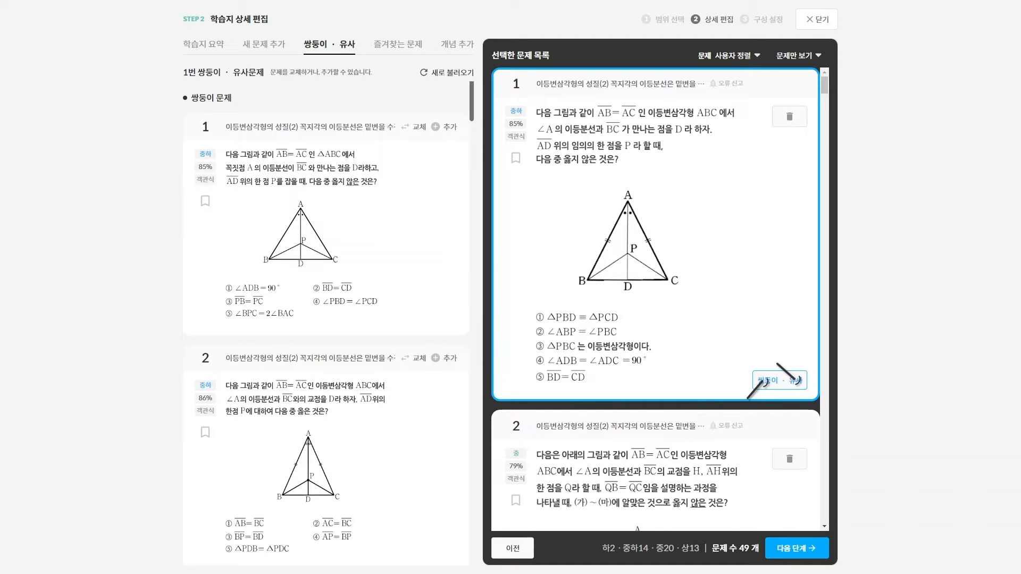
Add two twin problems to reach 51 and bookmark problem 1 as a favourite
left_click(450, 126)
left_click_drag(376, 223, 640, 224)
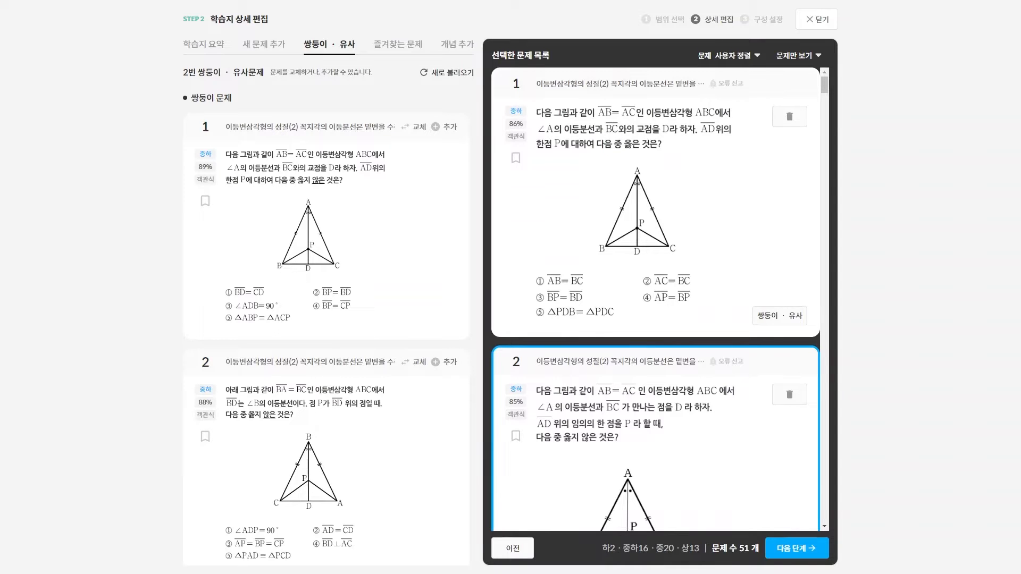
left_click(756, 55)
left_click(516, 157)
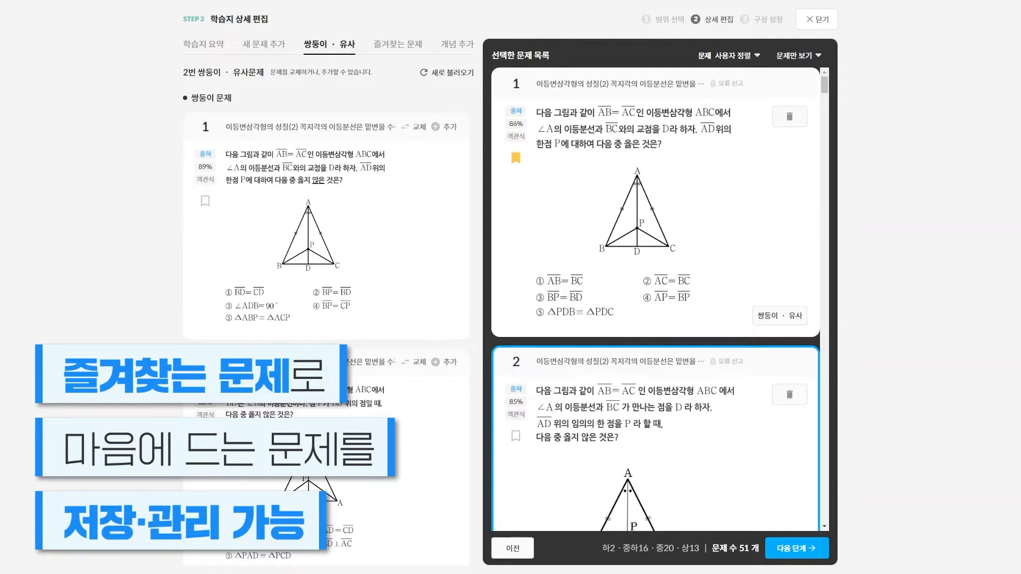
Check the 새 문제 추가 range settings, then display the 개념 추가 유형별 concept cards
left_click(266, 46)
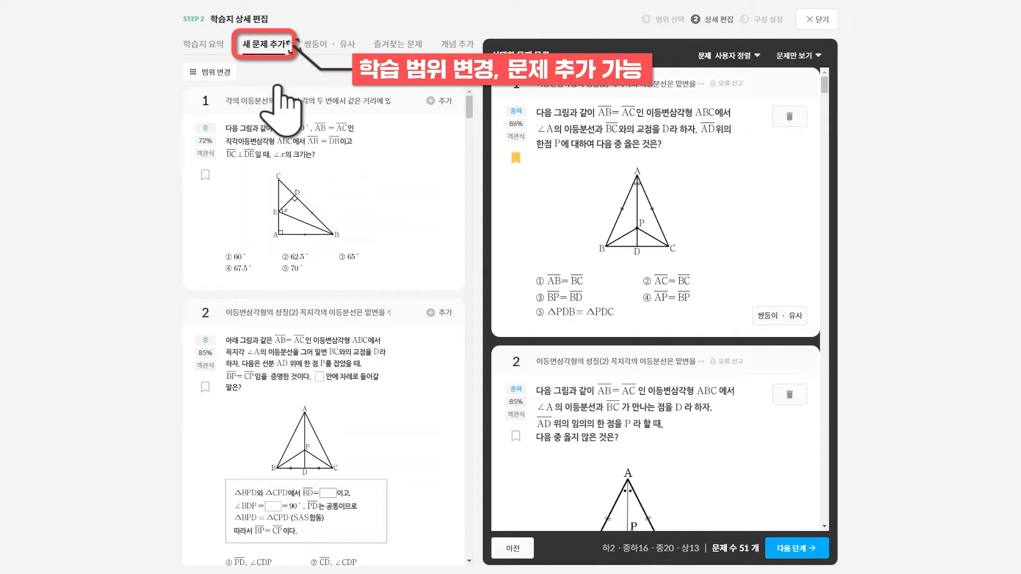
left_click(206, 72)
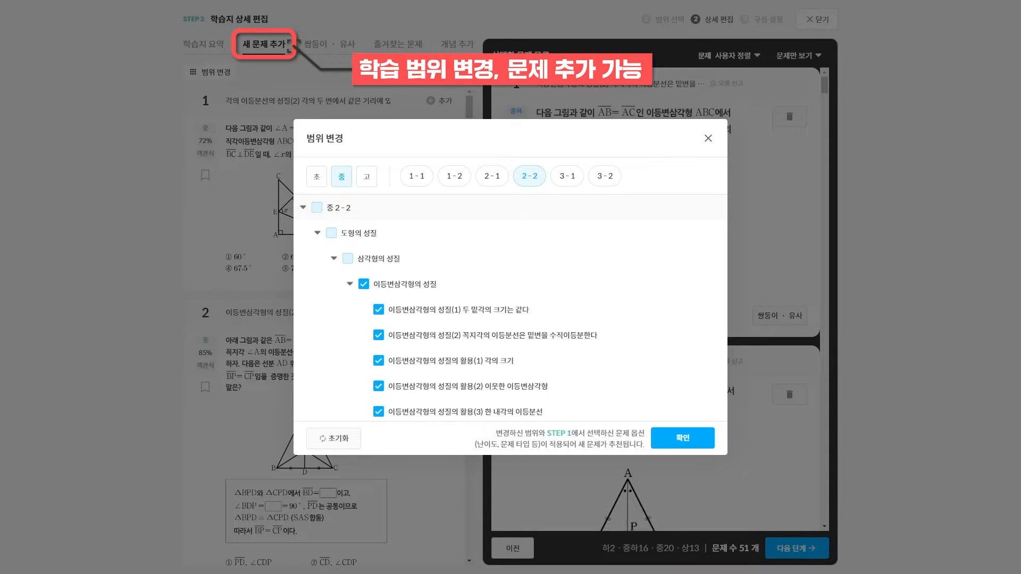
left_click(559, 83)
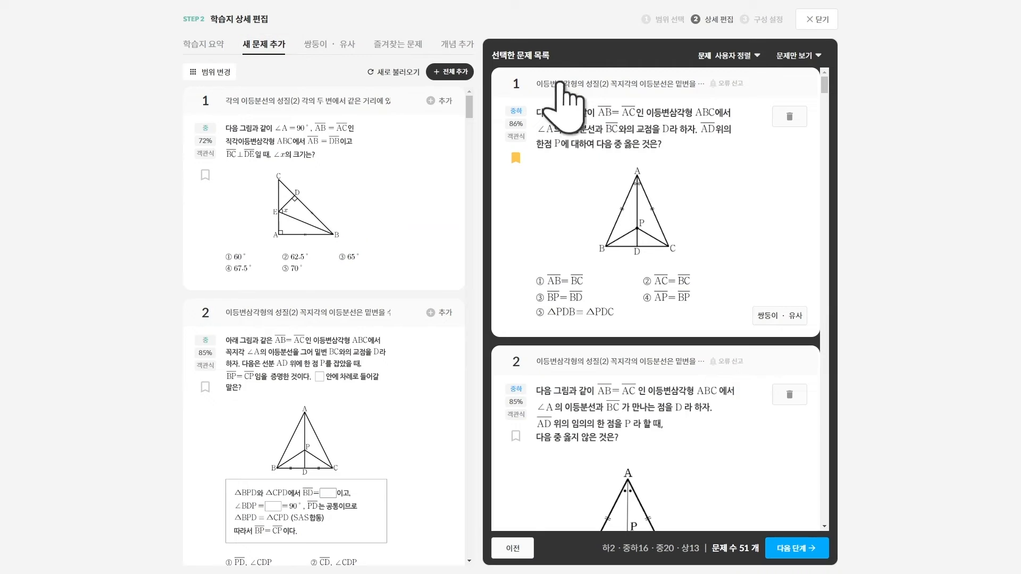
left_click(457, 45)
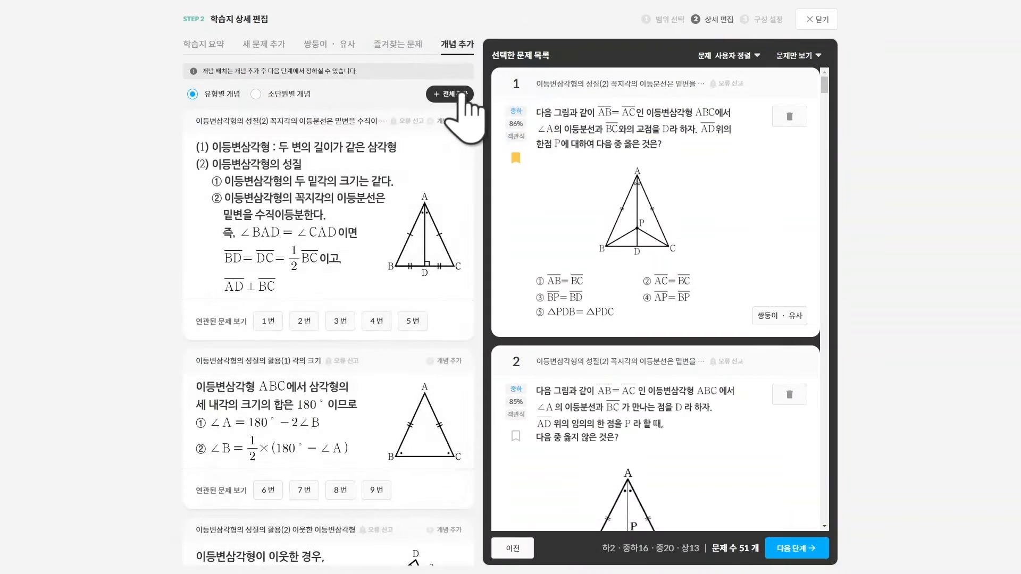
Add all 유형별 concepts with 전체 추가 and proceed to step 3 학습지 설정
left_click(450, 94)
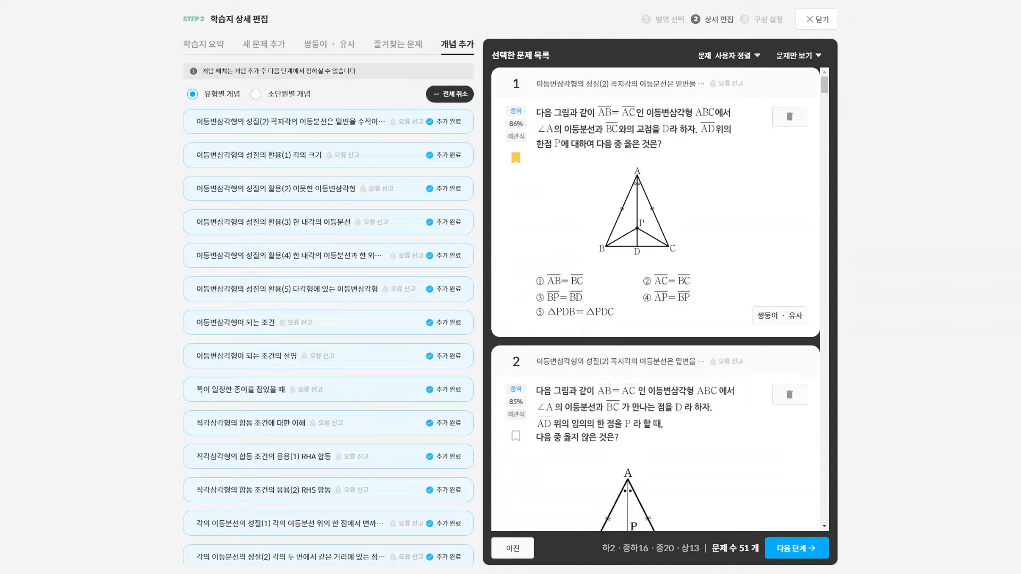
left_click(806, 548)
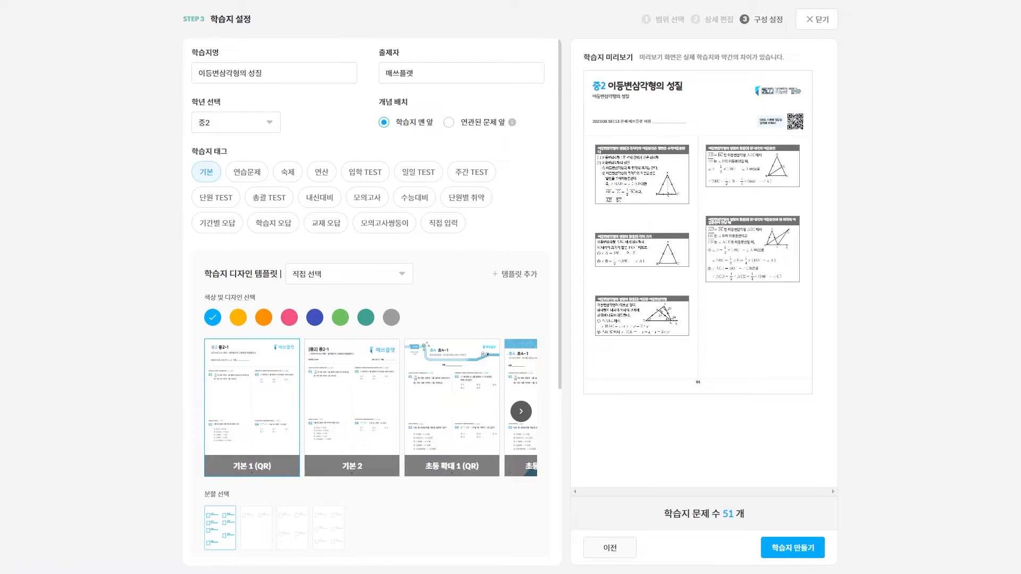
Set 개념 배치 to 연관된 문제 앞 and scroll to the remaining layout settings
left_click(449, 122)
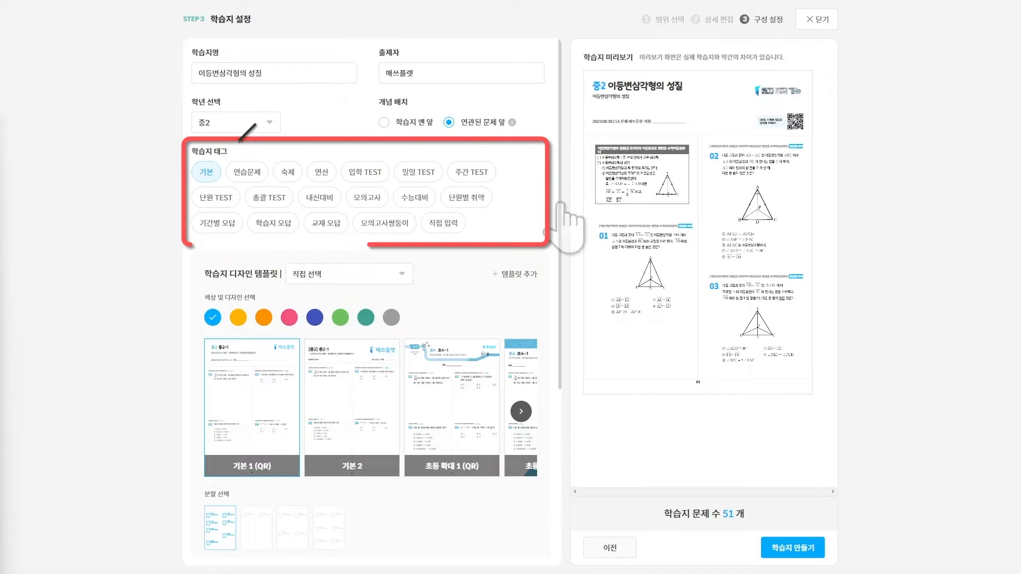
scroll(564, 223, "down", 5)
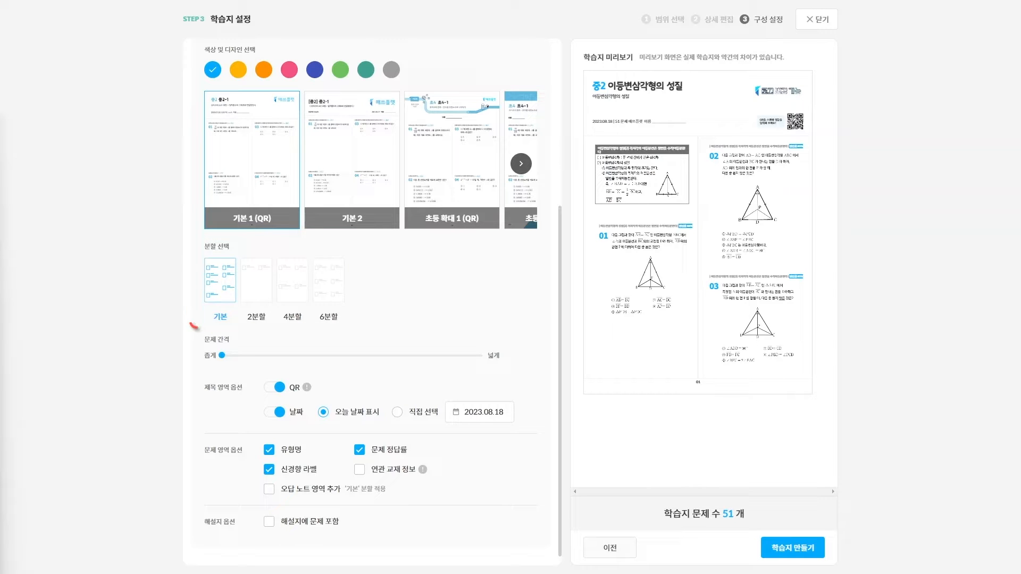
Widen the 문제 간격, add the 오답 노트 영역, and submit the 51-problem worksheet
mouse_move(221, 355)
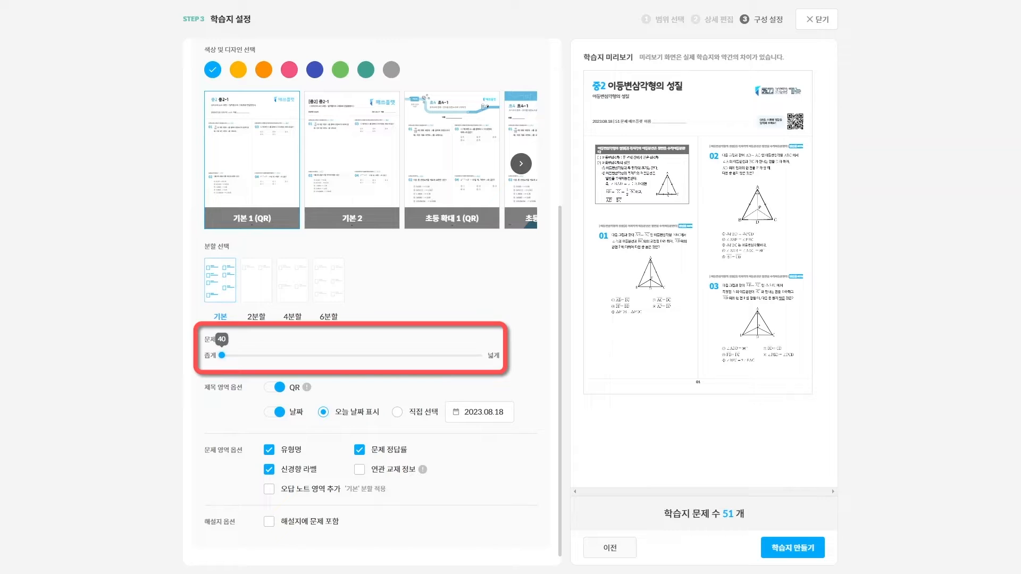
mouse_move(222, 355)
left_mouse_down()
mouse_move(481, 355)
mouse_move(222, 355)
left_mouse_up()
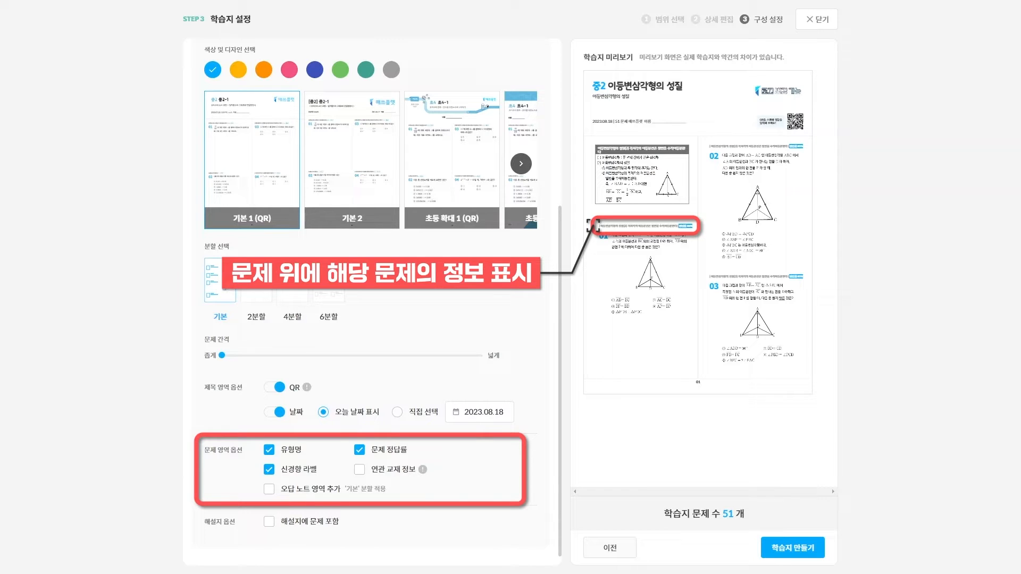
left_click(269, 489)
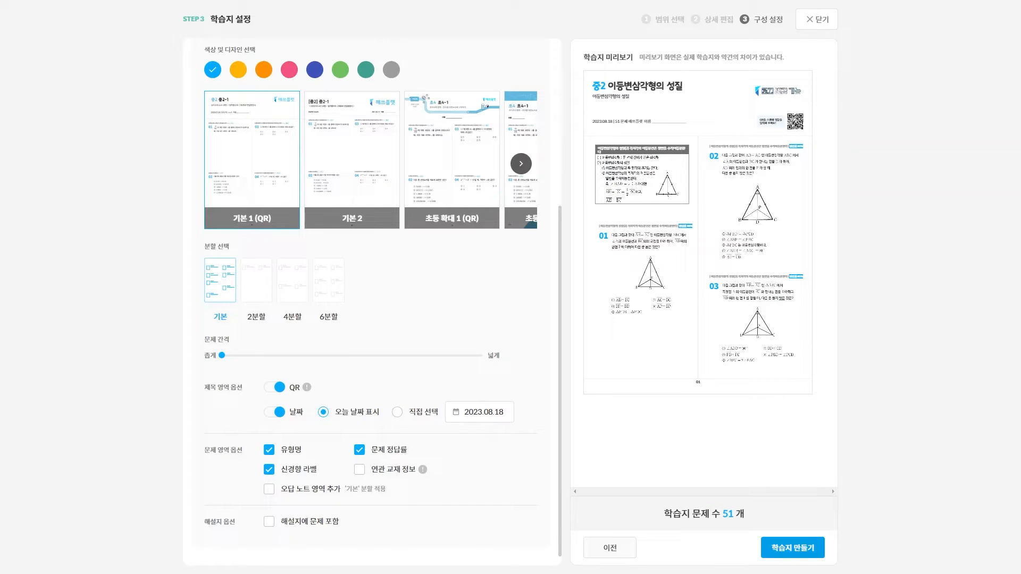
left_click(801, 547)
Confirm worksheet creation, then open the 중2-1 교과서 - 교학사 textbook pages in 시중교재
left_click(539, 316)
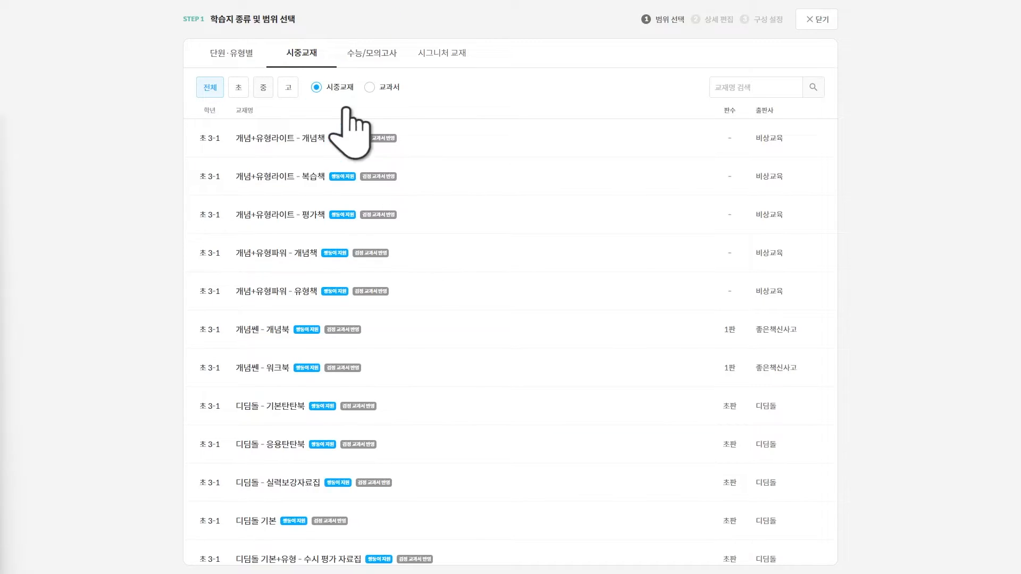
left_click(264, 89)
left_click(353, 89)
left_click(325, 188)
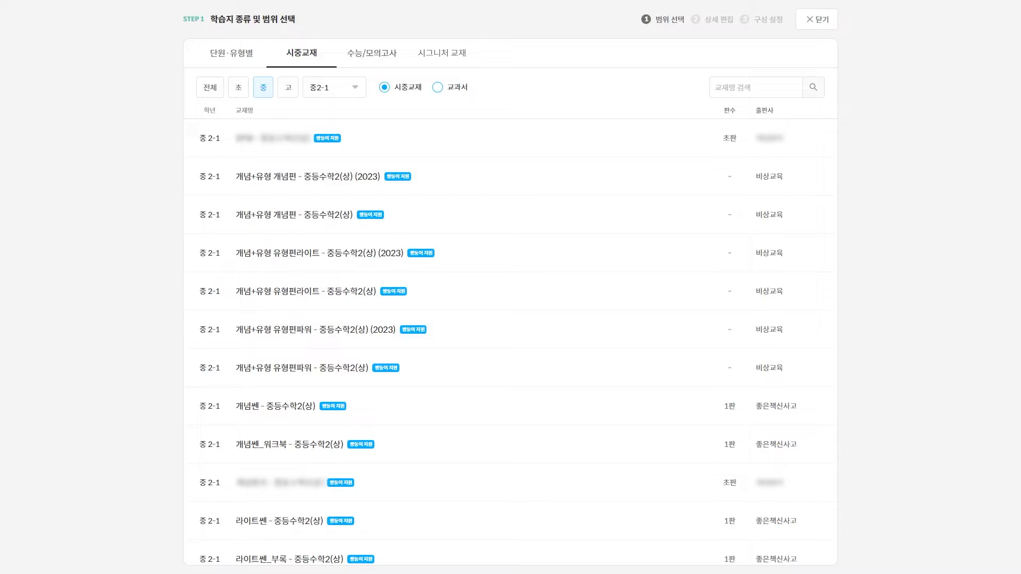
left_click(438, 87)
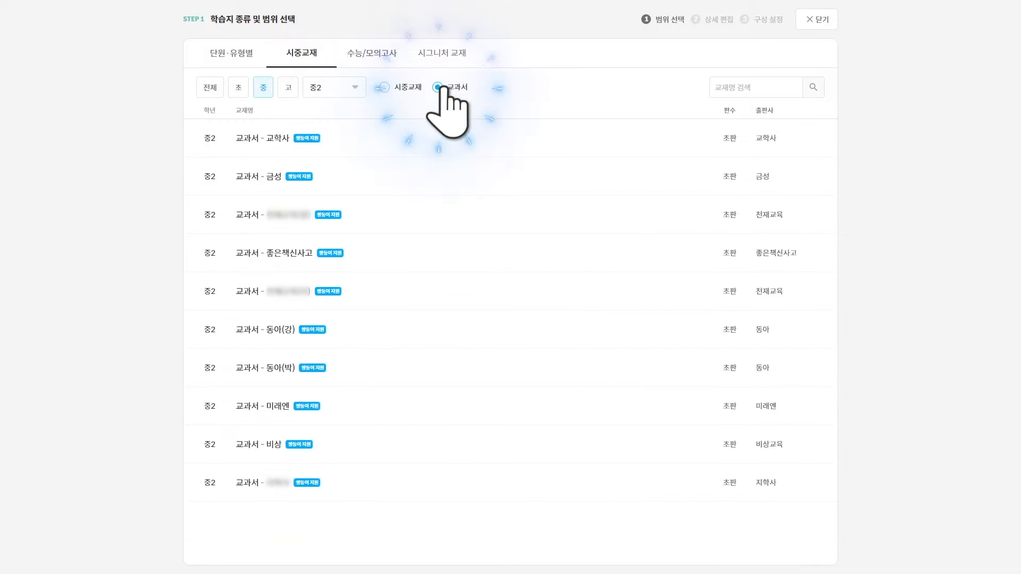
left_click(553, 142)
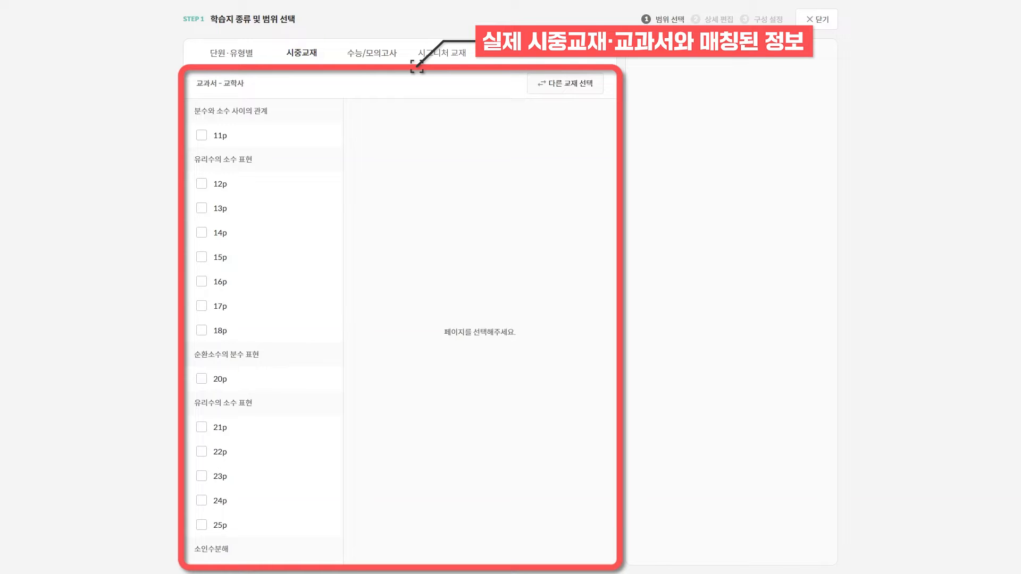
Check pages 11p–14p, then drop problems 3.(1) and 3.(2) so the worksheet totals 19 problems
left_click(202, 135)
left_click(201, 183)
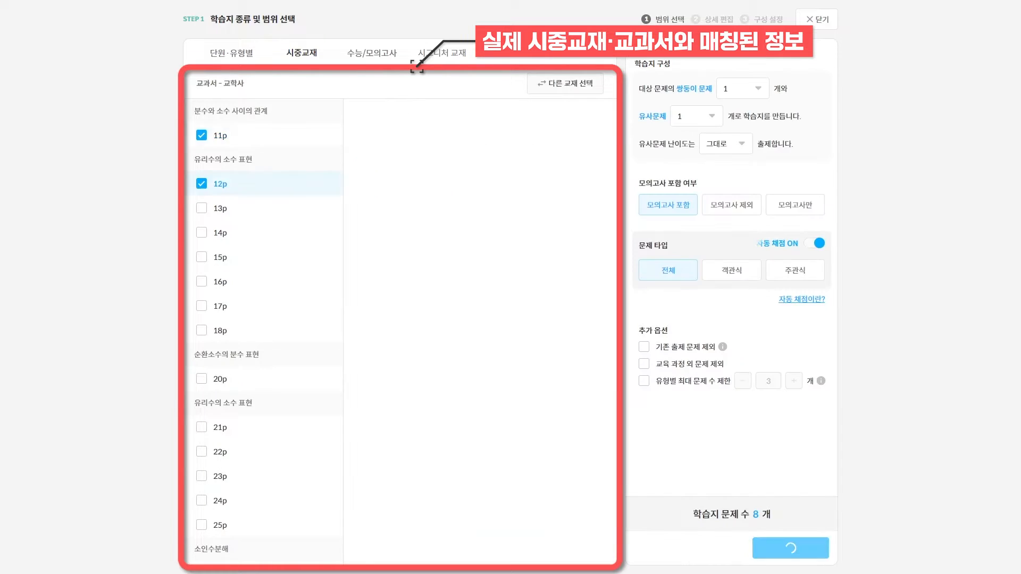
left_click(202, 208)
left_click(201, 232)
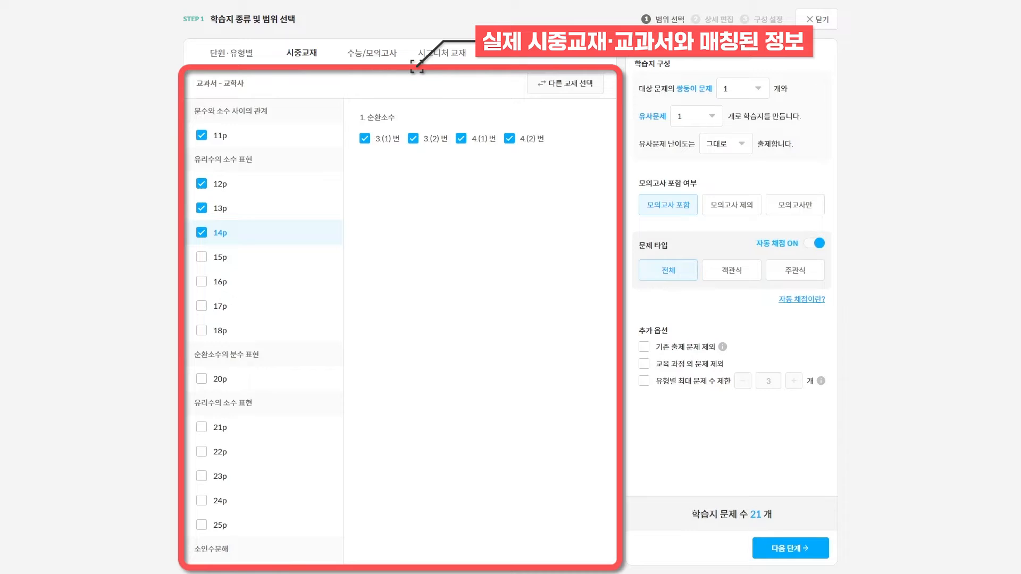
left_click(365, 138)
left_click(413, 138)
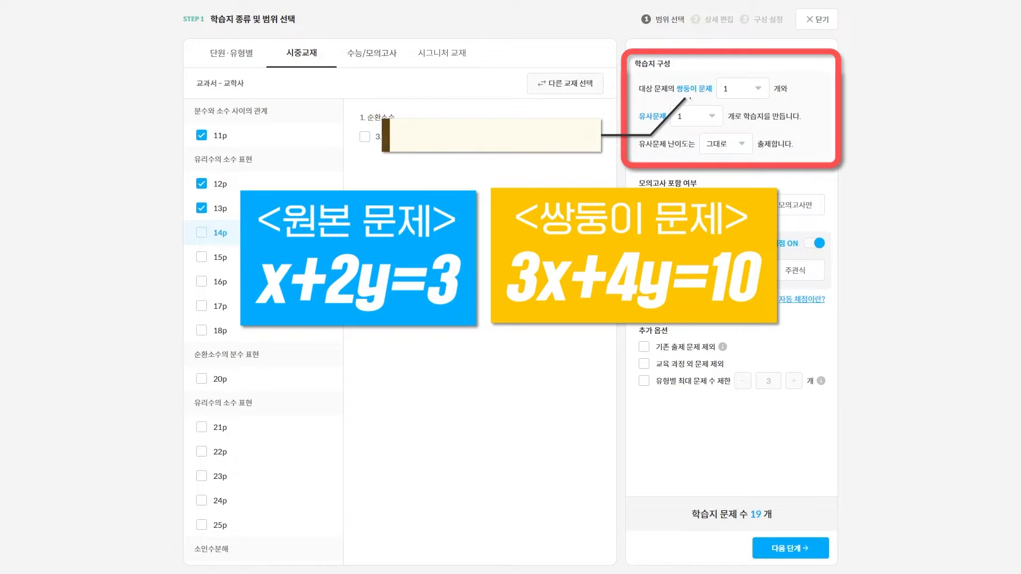
Set twin problems to 3 per target problem and keep similar-problem difficulty at 그대로
left_click(743, 88)
left_click(742, 191)
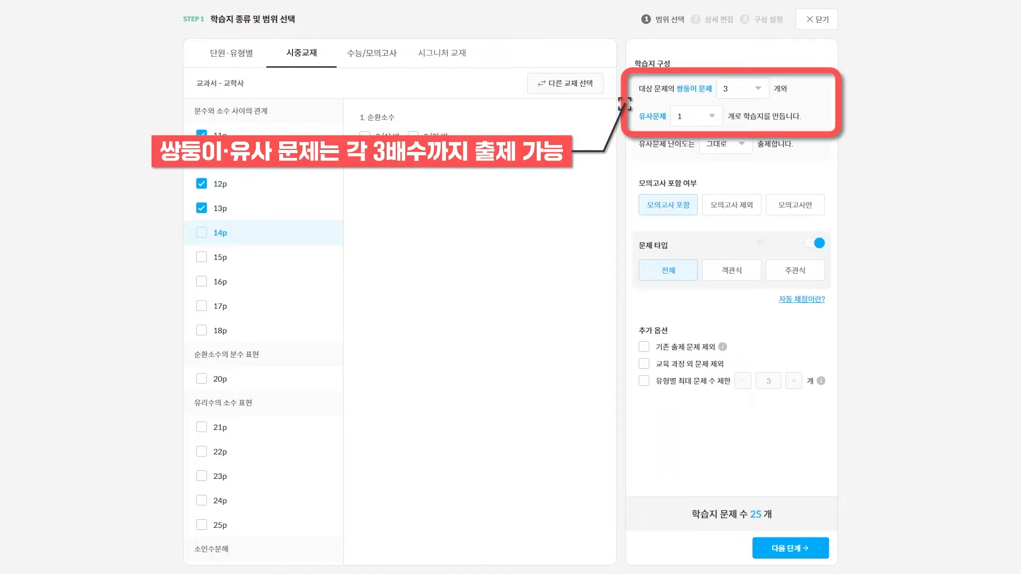
left_click(726, 144)
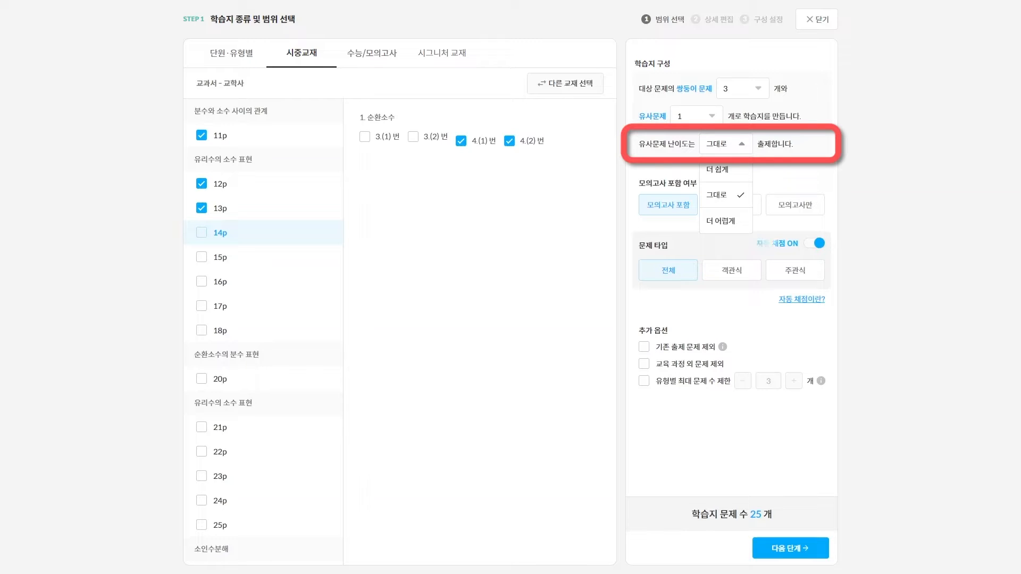
left_click(775, 270)
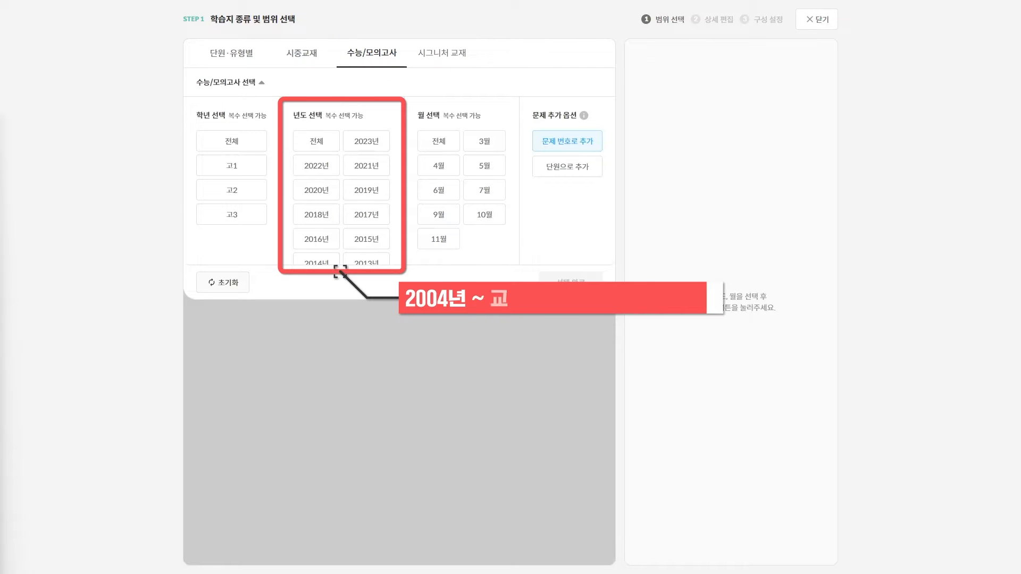
Choose 고3 mock exams from 2022, 2021 and 2020 in 6월 and 9월, and load their questions
scroll(340, 250, "down", 1)
scroll(341, 270, "down", 2)
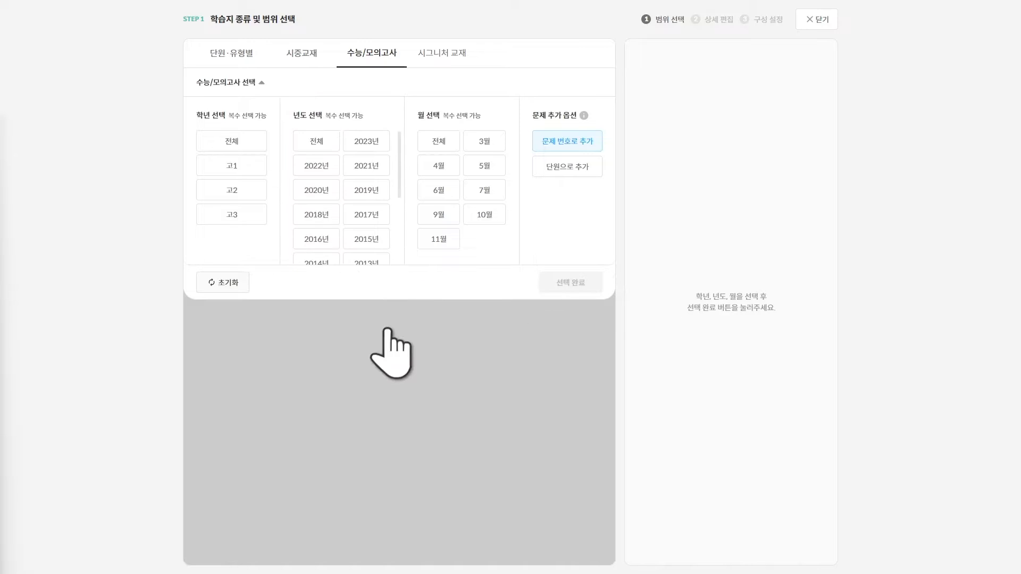
left_click(232, 214)
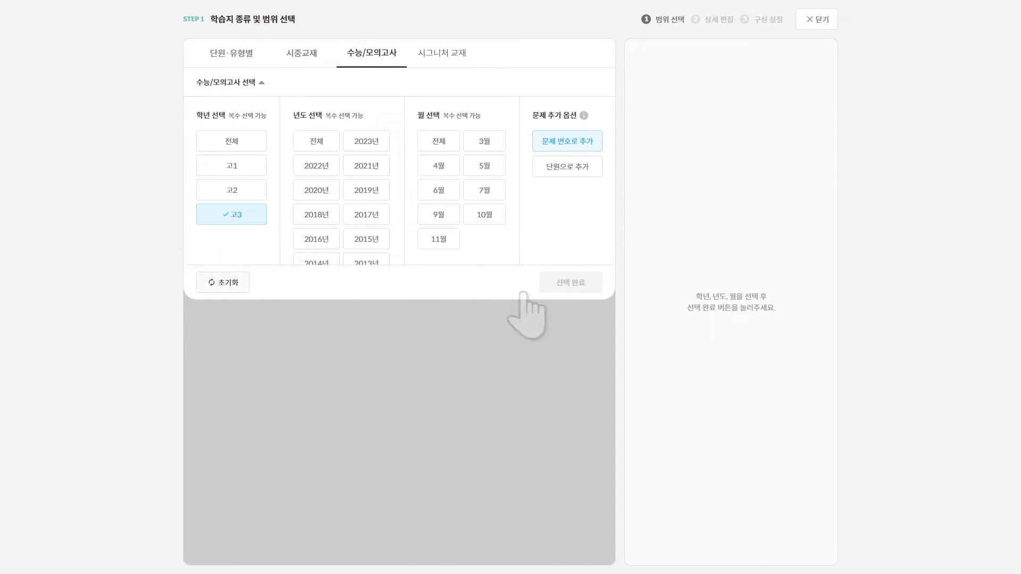
left_click(316, 166)
left_click(366, 166)
left_click(317, 190)
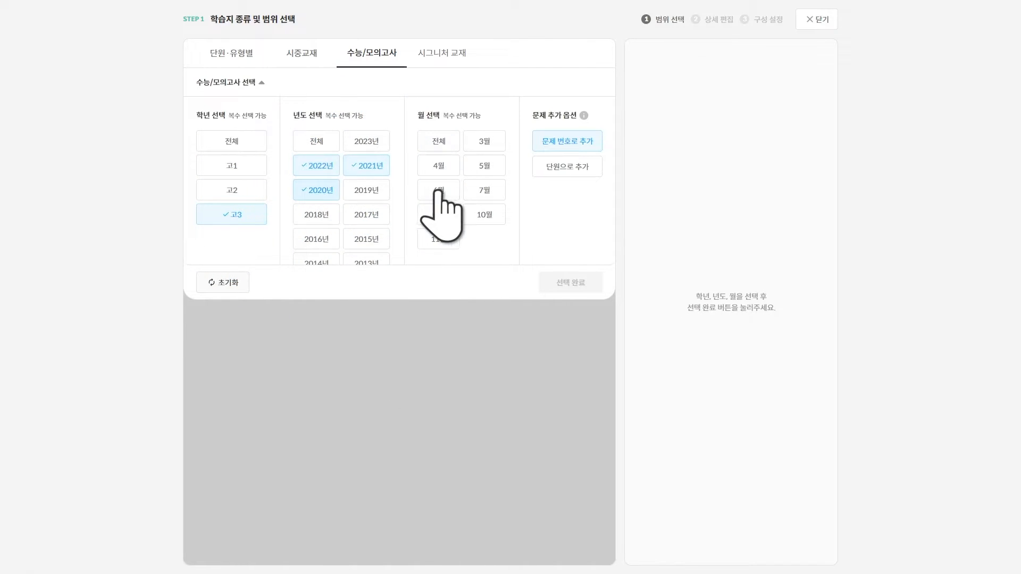
left_click(439, 190)
left_click(438, 215)
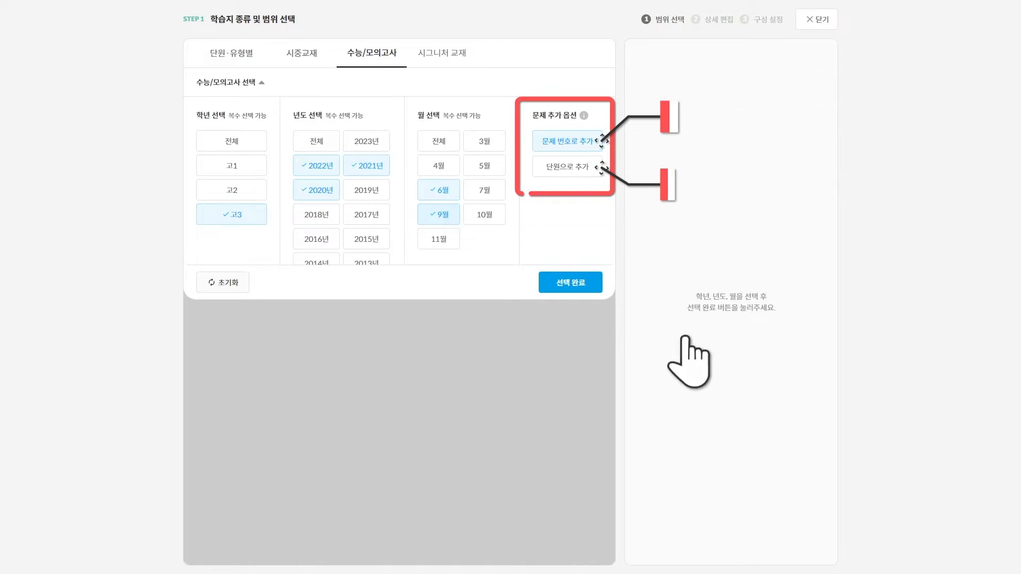
left_click(571, 284)
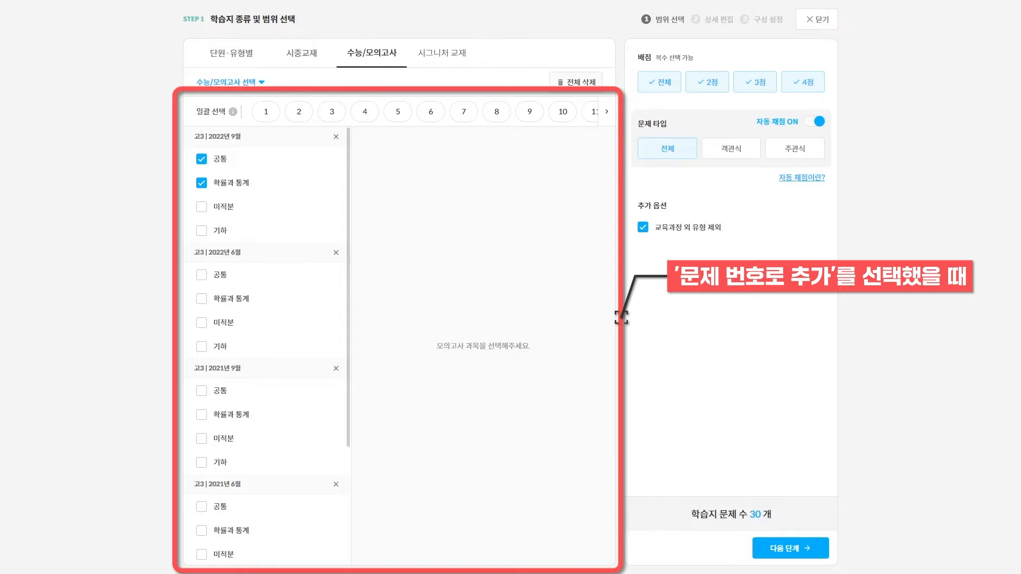
Batch-add questions 19, 20 and 21 from every chosen mock exam and confirm them
left_click(607, 112)
left_click(431, 112)
left_click(463, 112)
left_click(497, 112)
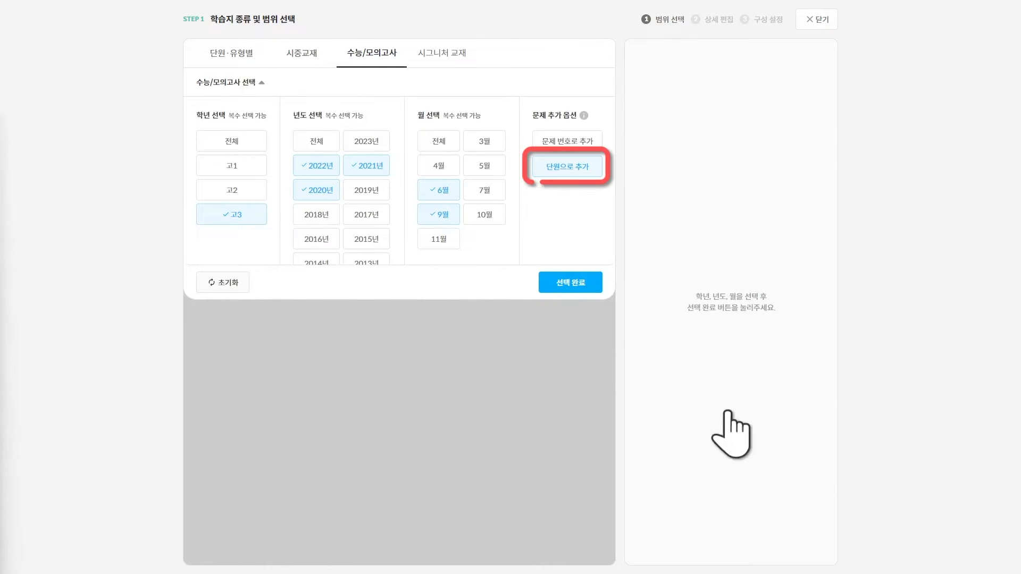
left_click(571, 283)
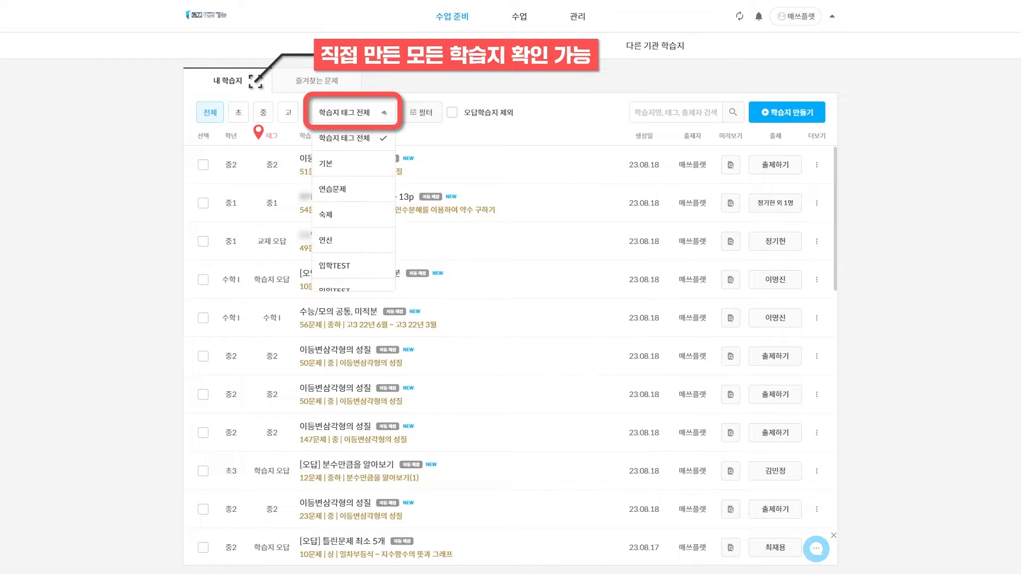
Filter 내 학습지 by the 기본 tag and begin assigning the first 이등변삼각형의 성질 worksheet
left_click(370, 159)
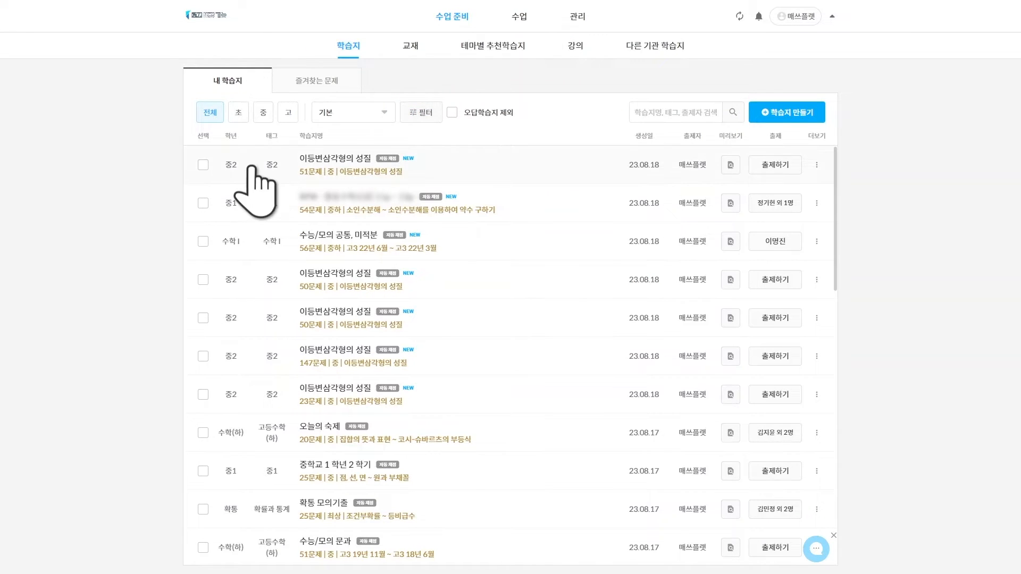
left_click(203, 164)
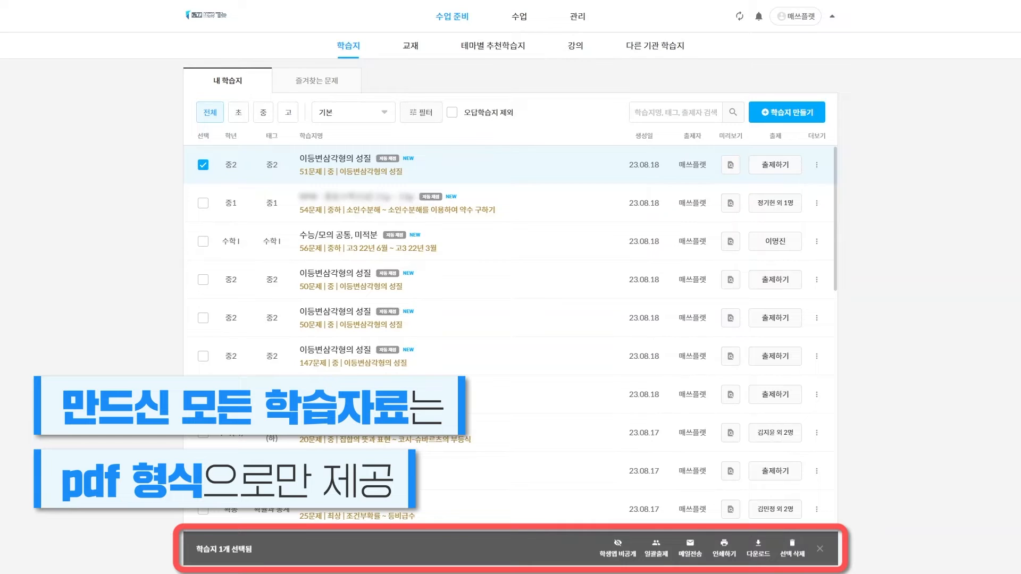
left_click(204, 165)
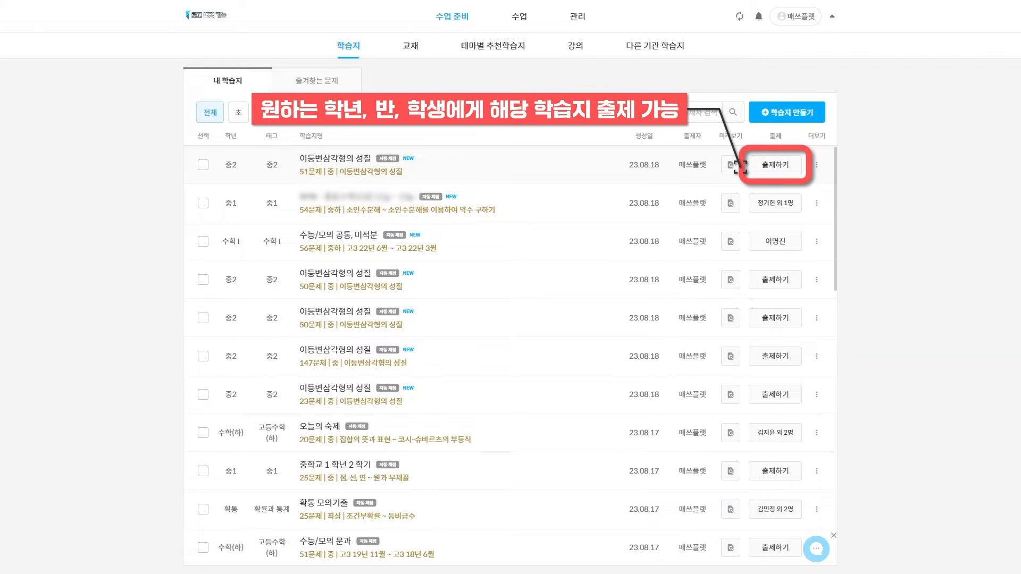
left_click(779, 165)
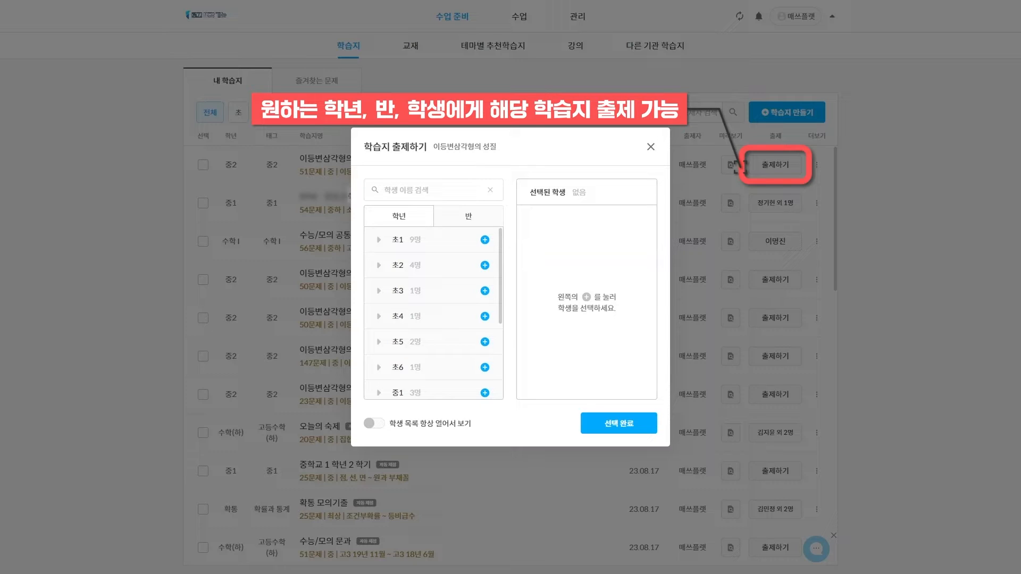
Add the 초5 students as recipients, view the worksheet's ⋮ options, and switch to 즐겨찾는 문제
left_click(485, 341)
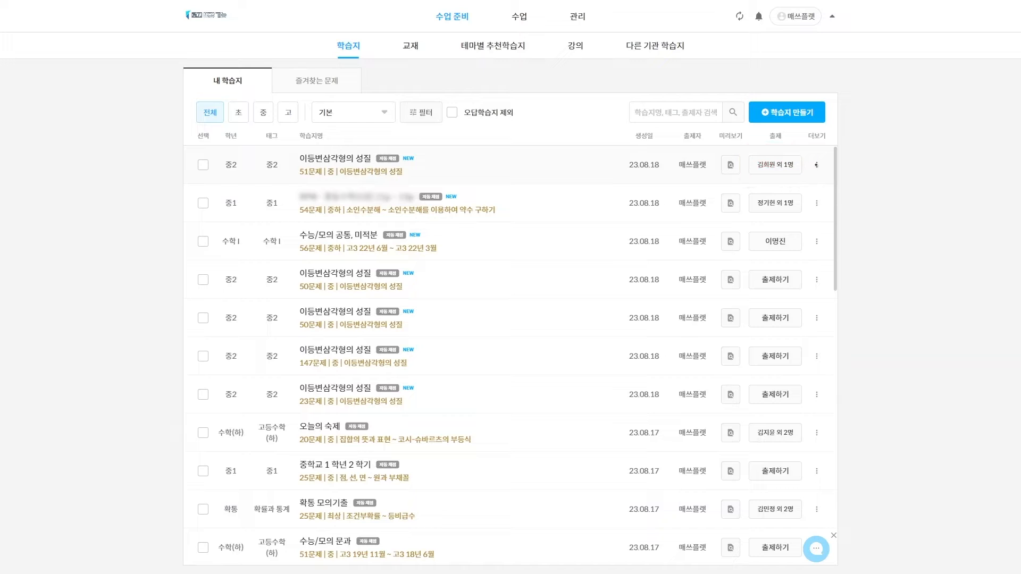
left_click(816, 165)
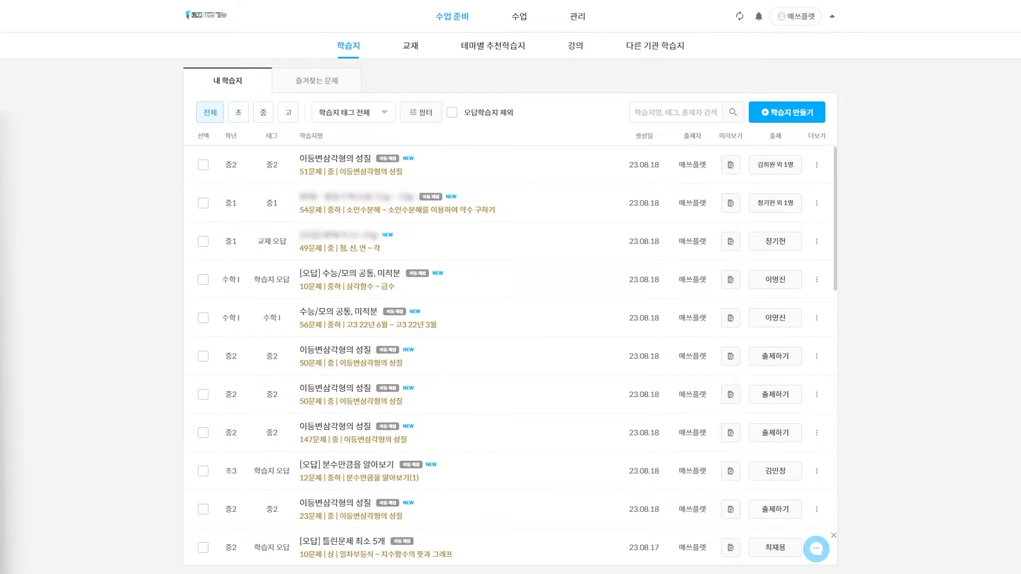
left_click(330, 81)
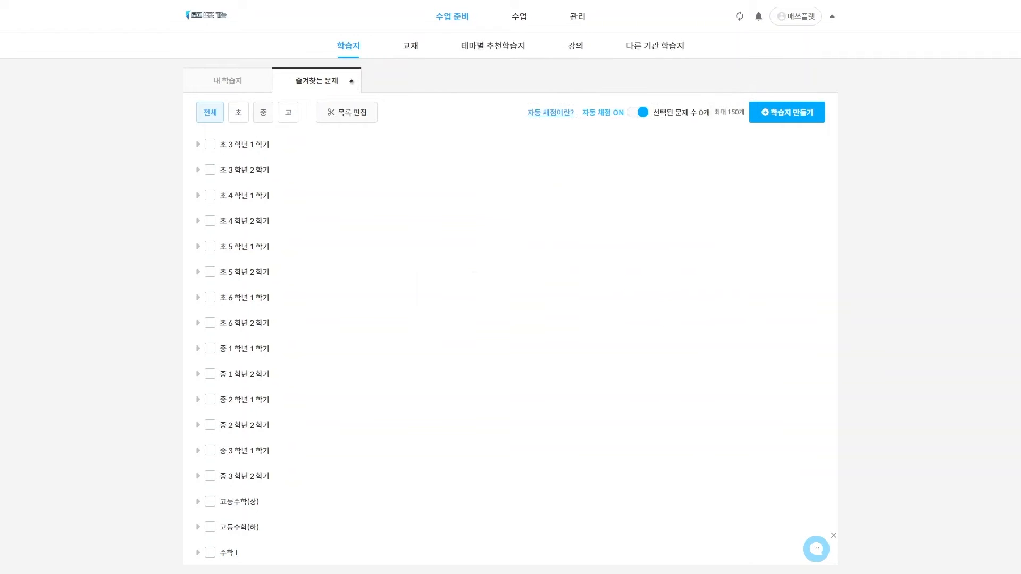
Narrow the favourites to 중 1학년 1학기 소인수분해 problems
left_click(263, 112)
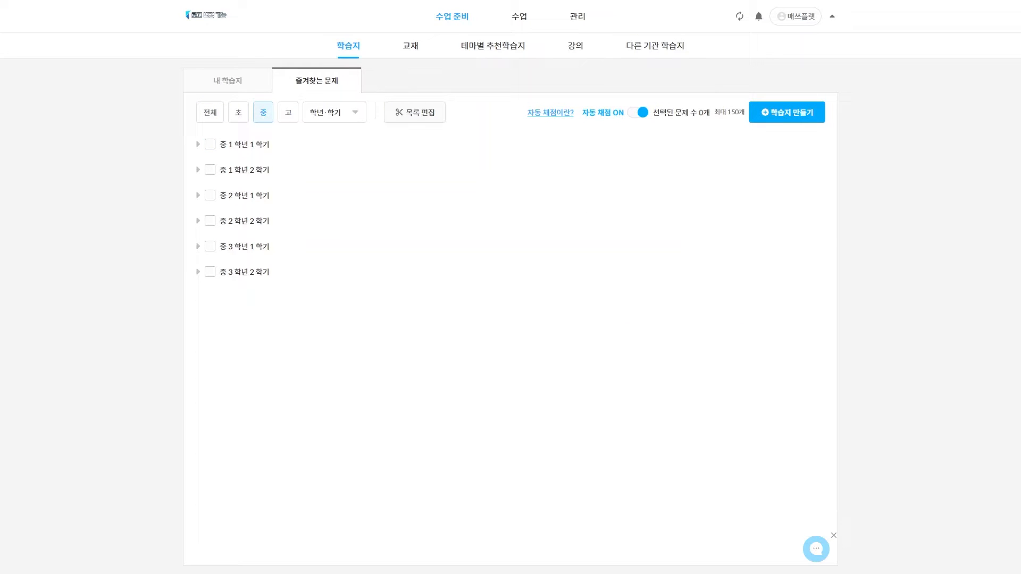
left_click(197, 144)
left_click(211, 170)
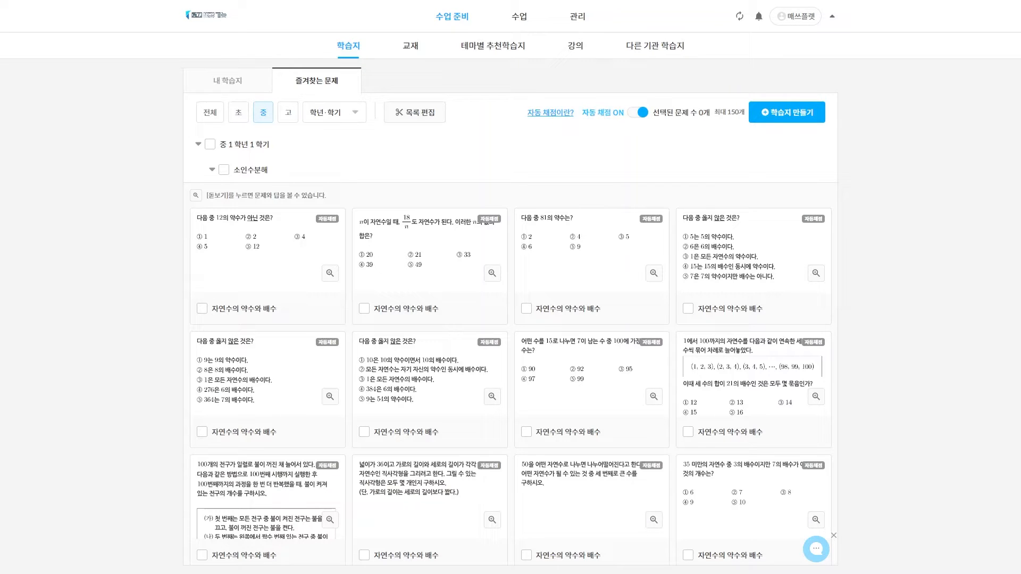
Select the four 소인수분해 favourite problems and put the list into edit mode
left_click(202, 308)
left_click(364, 308)
left_click(526, 309)
left_click(688, 308)
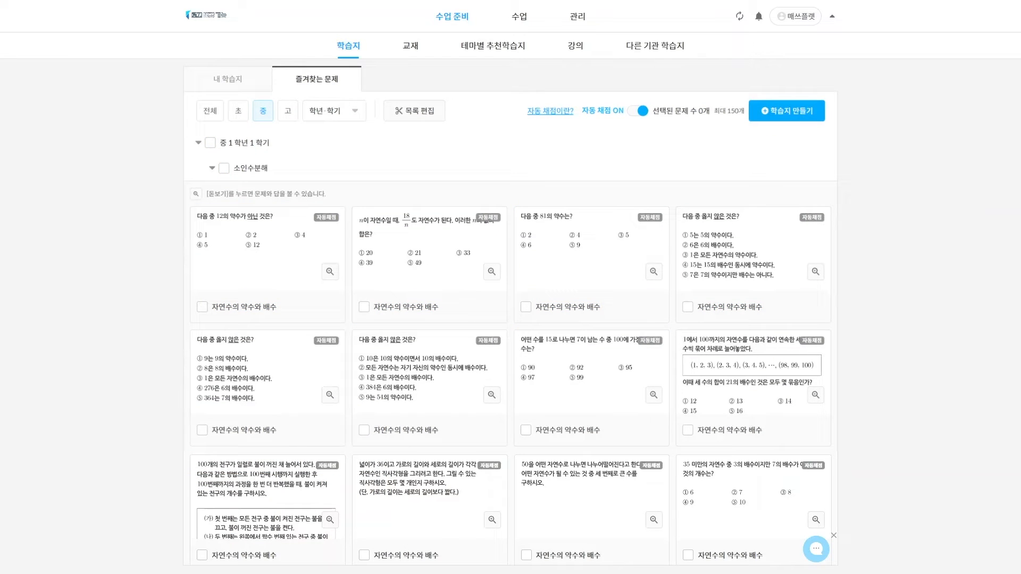
left_click(414, 111)
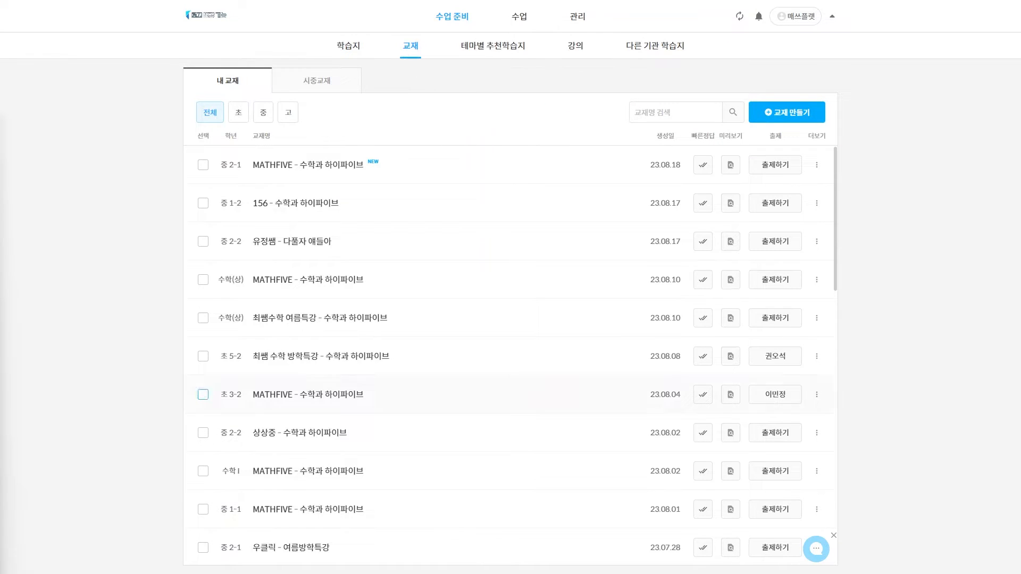
Begin a textbook from all 중 2-2 units at the 150-question preset and advance to step 2
left_click(795, 112)
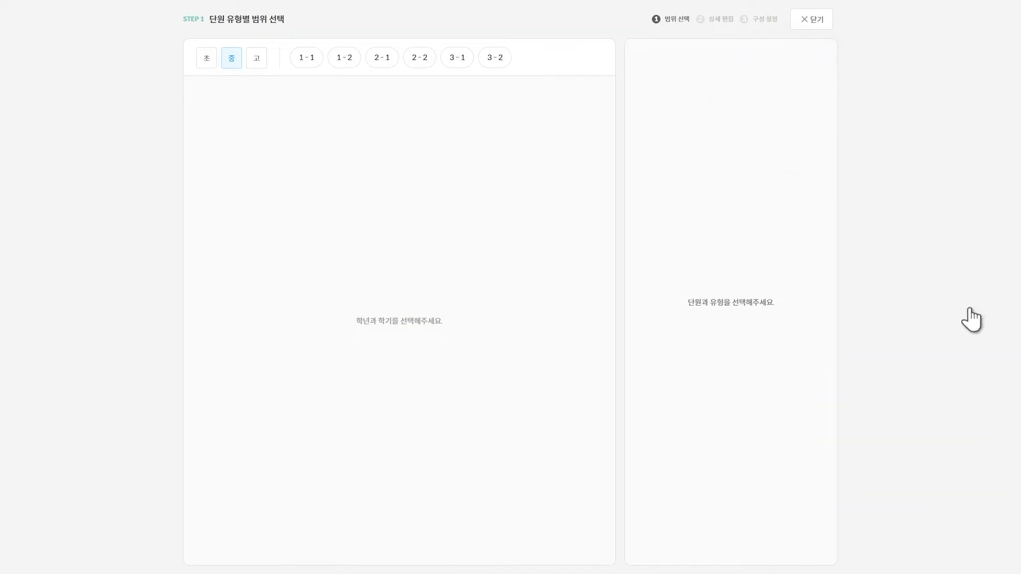
left_click(382, 58)
left_click(419, 58)
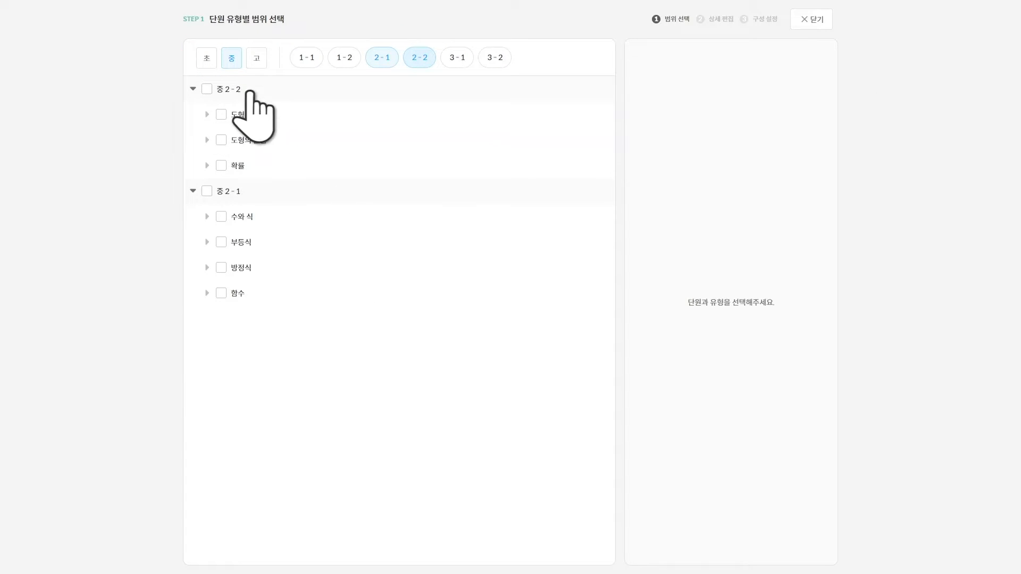
left_click(207, 89)
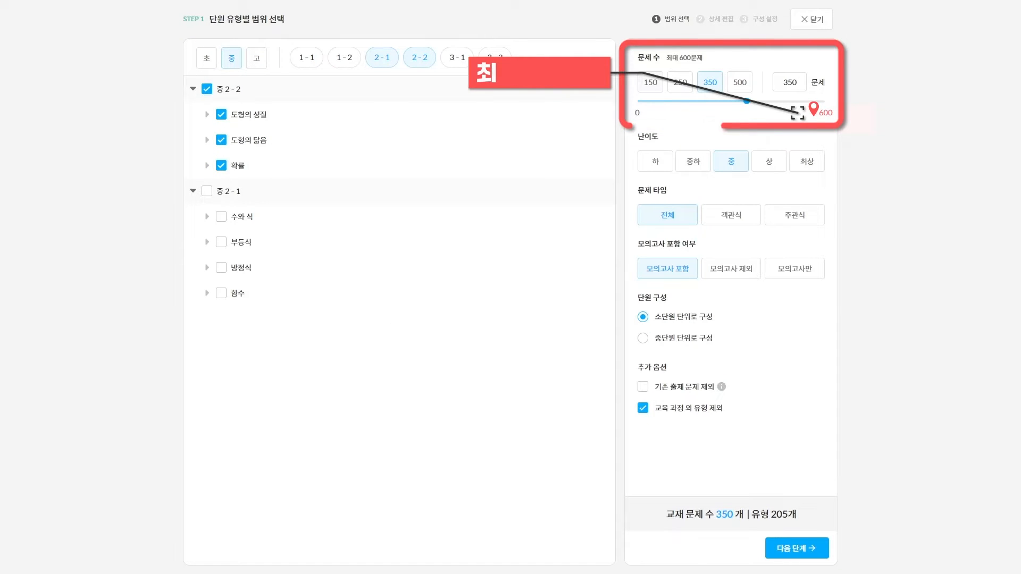
left_click(651, 82)
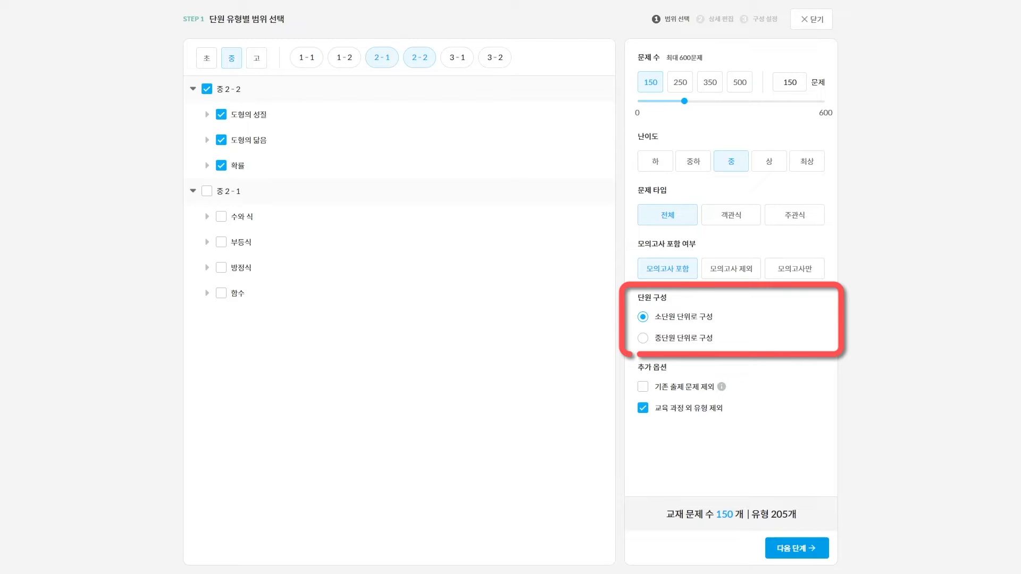
left_click(798, 548)
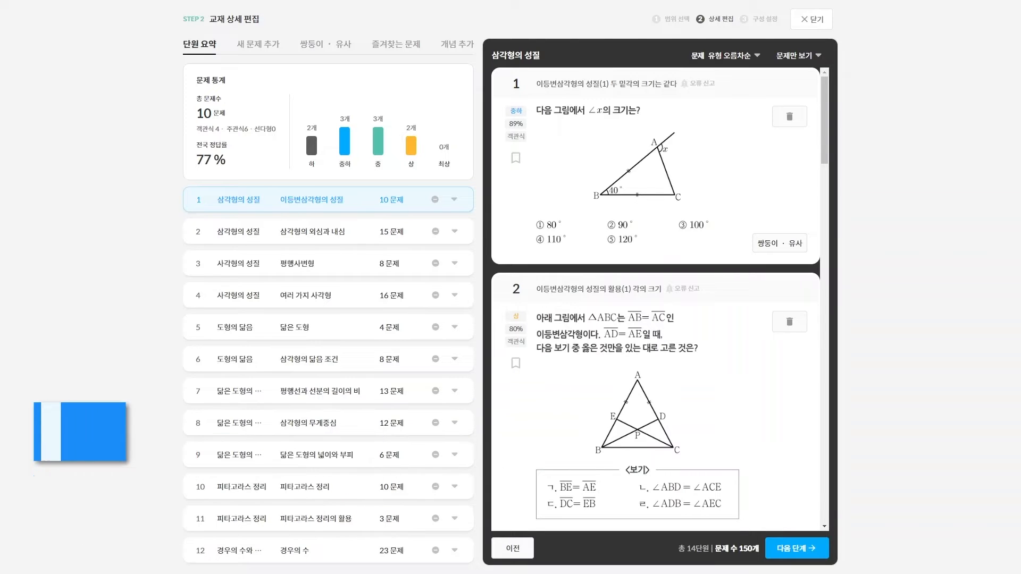
Pass the 개념 추가 stage, pick the 중앙 2 cover design, and create the textbook
left_click(458, 44)
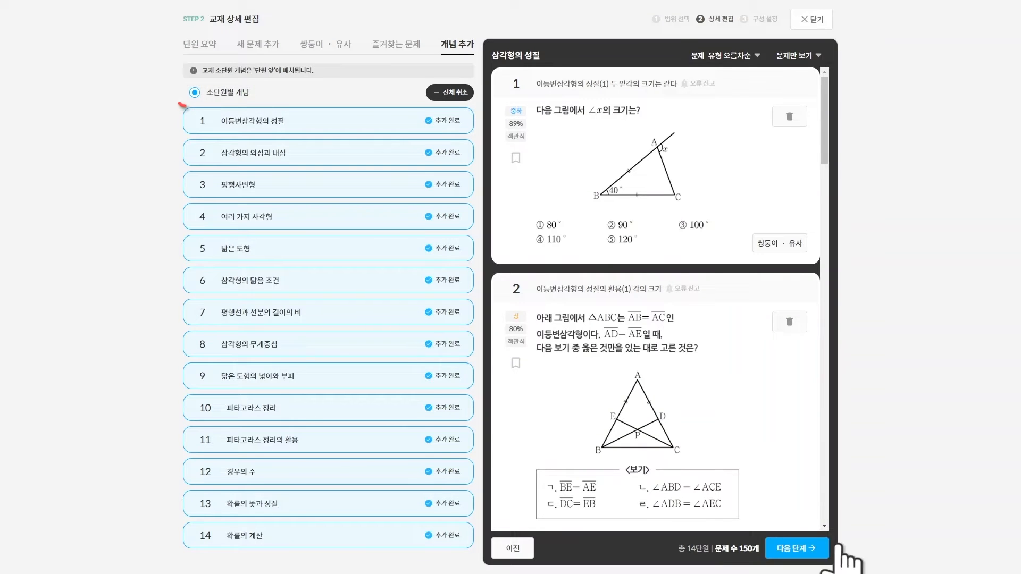
left_click(815, 547)
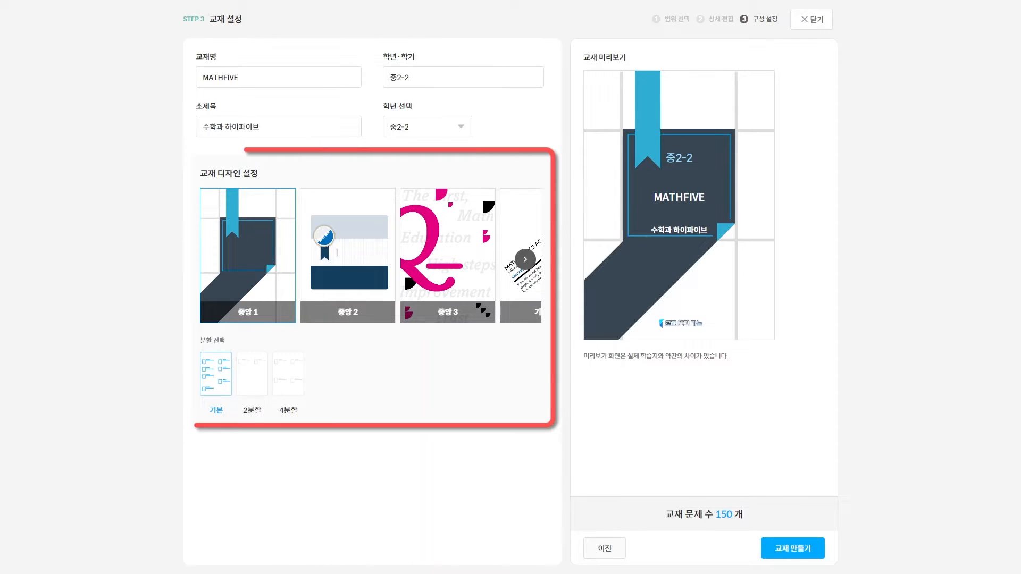
left_click(347, 256)
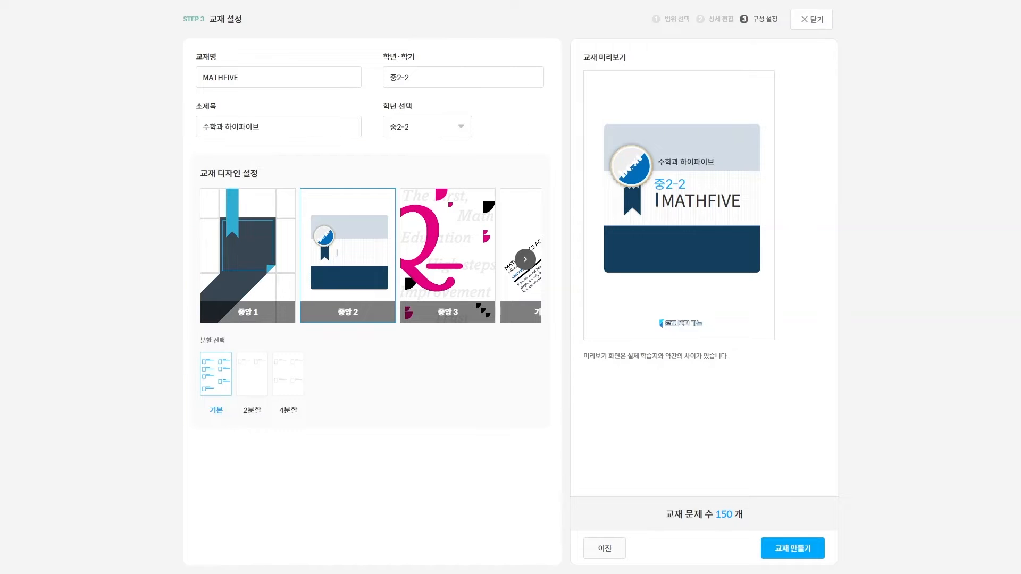
left_click(801, 547)
key("Return")
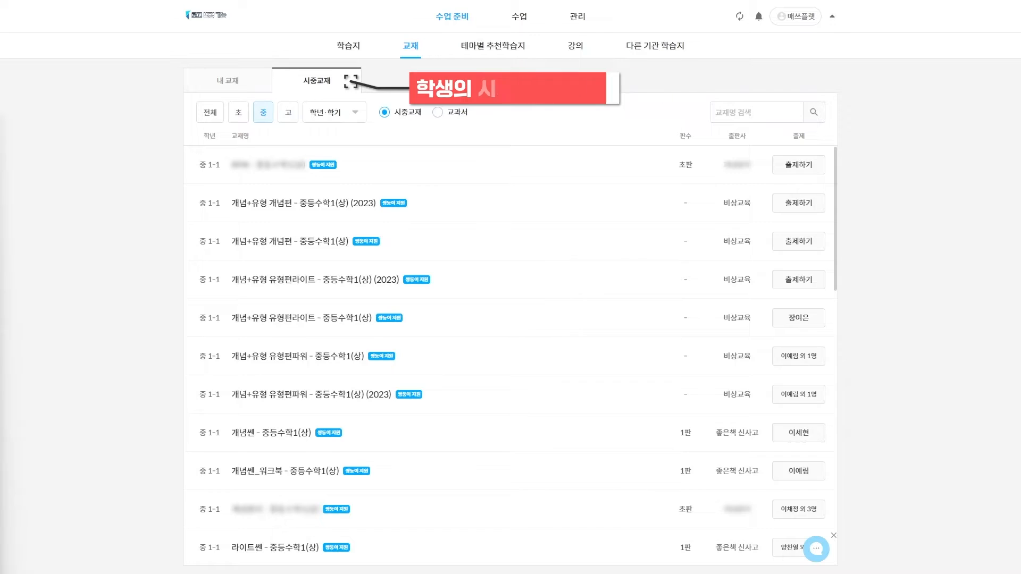
Assign the RPM textbook to all 초2 students and the 초3 student
left_click(402, 153)
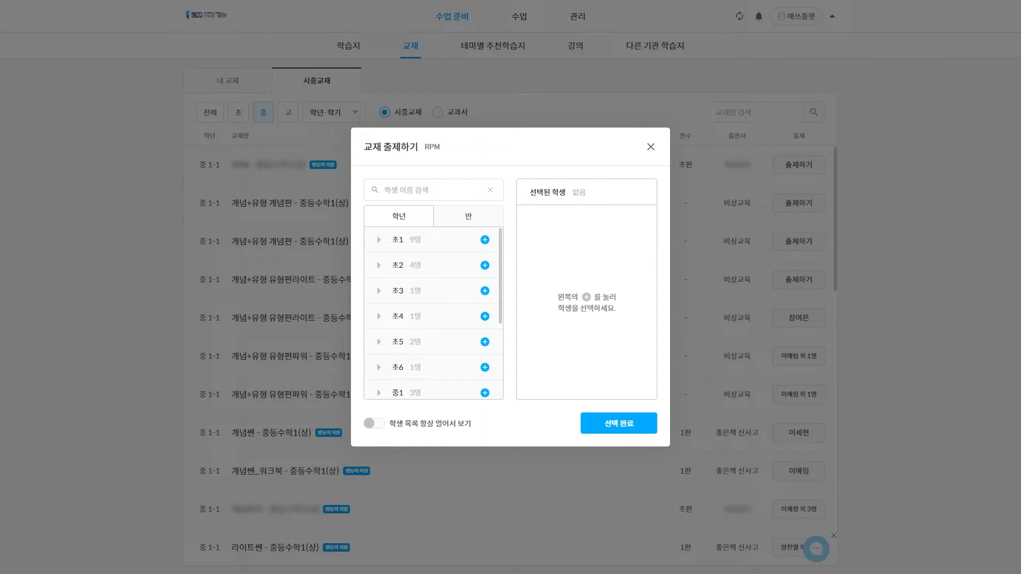
left_click(485, 264)
left_click(485, 265)
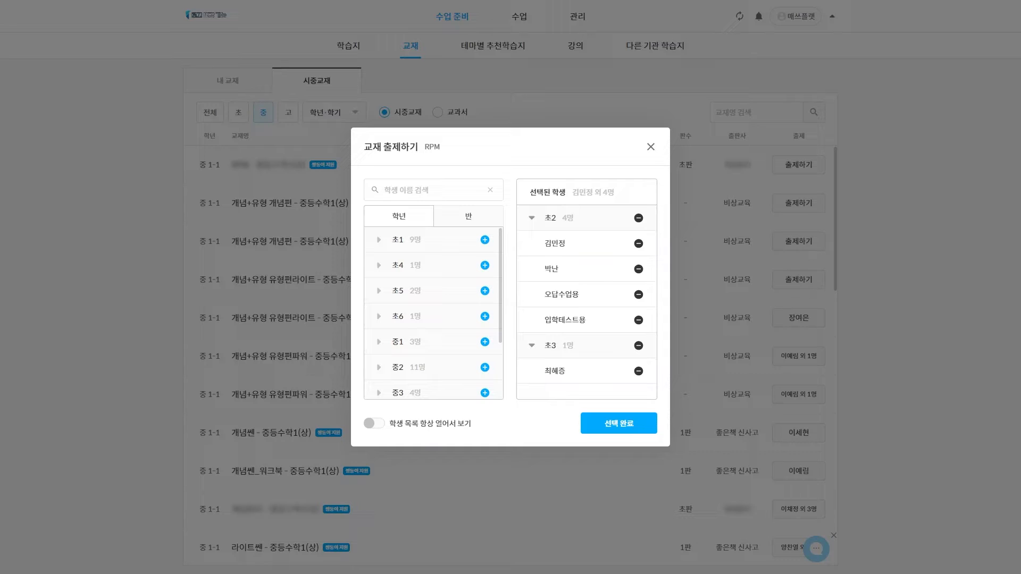
left_click(623, 426)
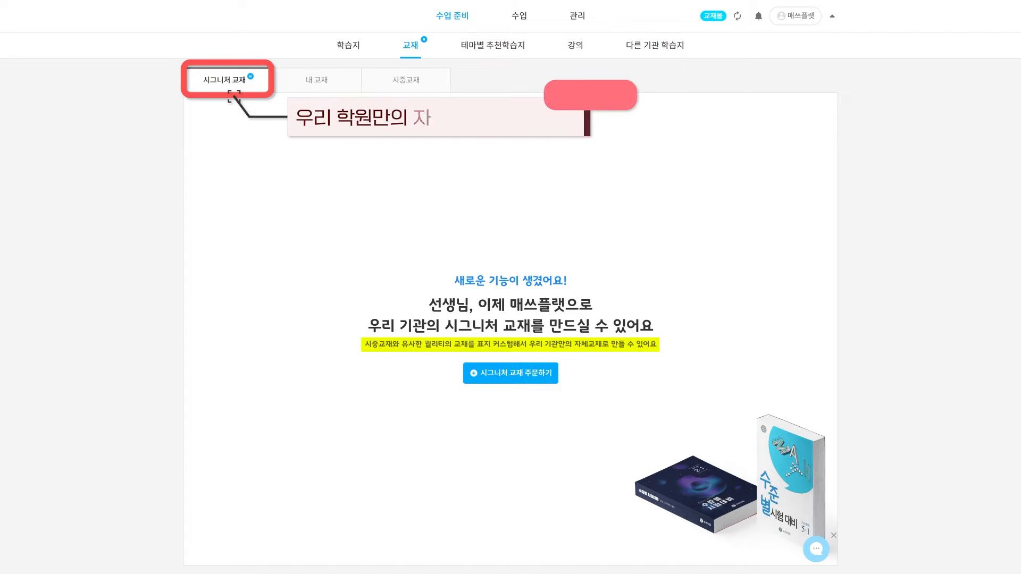
Start a signature textbook order and filter the book list to middle-school (중) titles
left_click(508, 373)
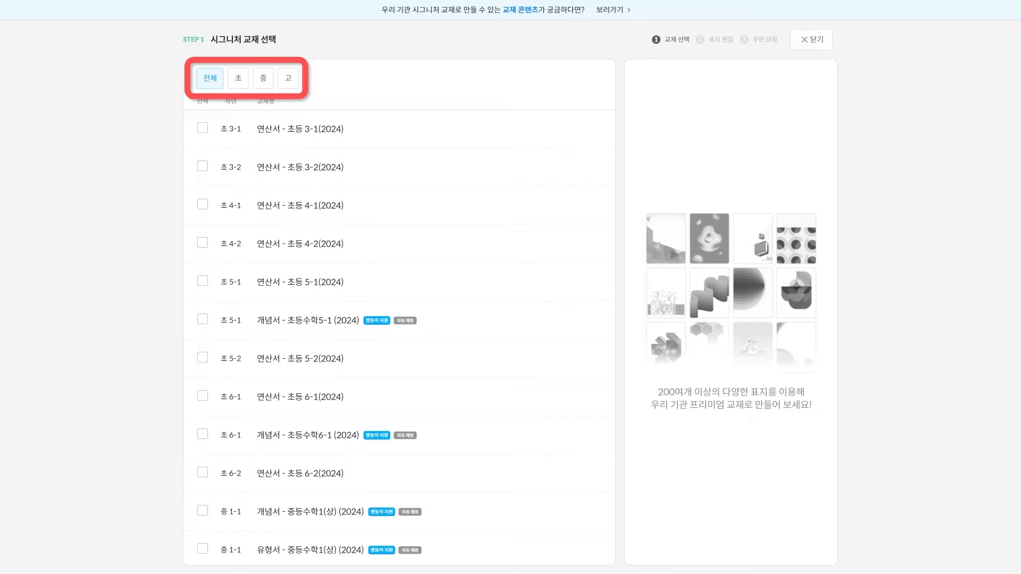
left_click(264, 78)
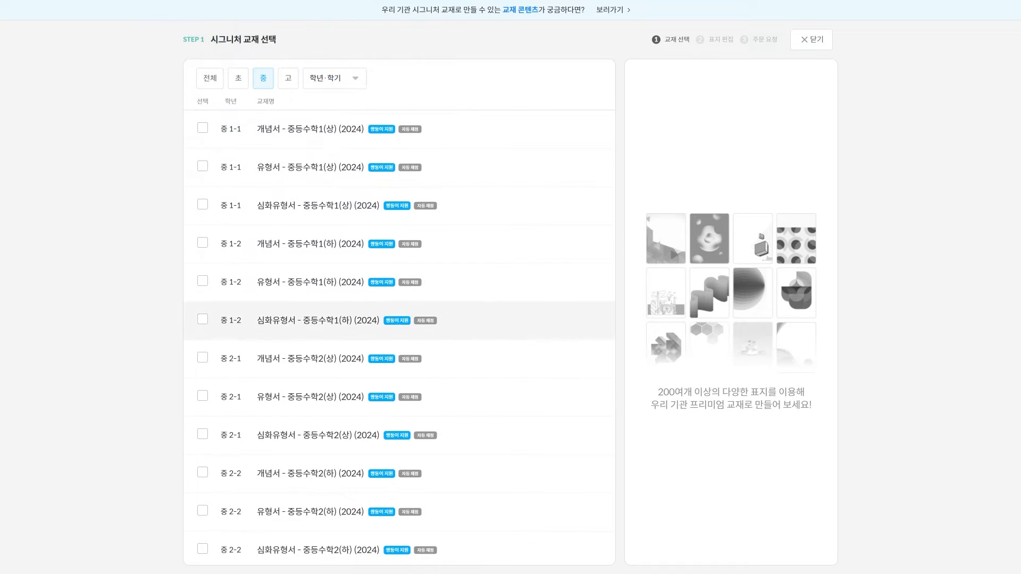
scroll(398, 313, "down", 1)
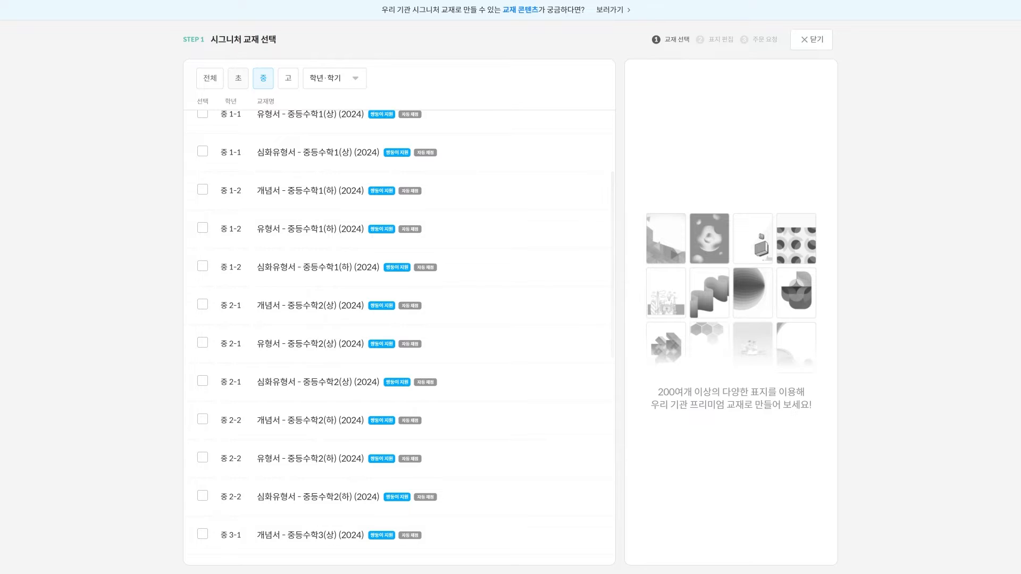
Preview 연산서 - 초등 3-1 (2024) under the 초 filter, then return to the 중 list
left_click(239, 81)
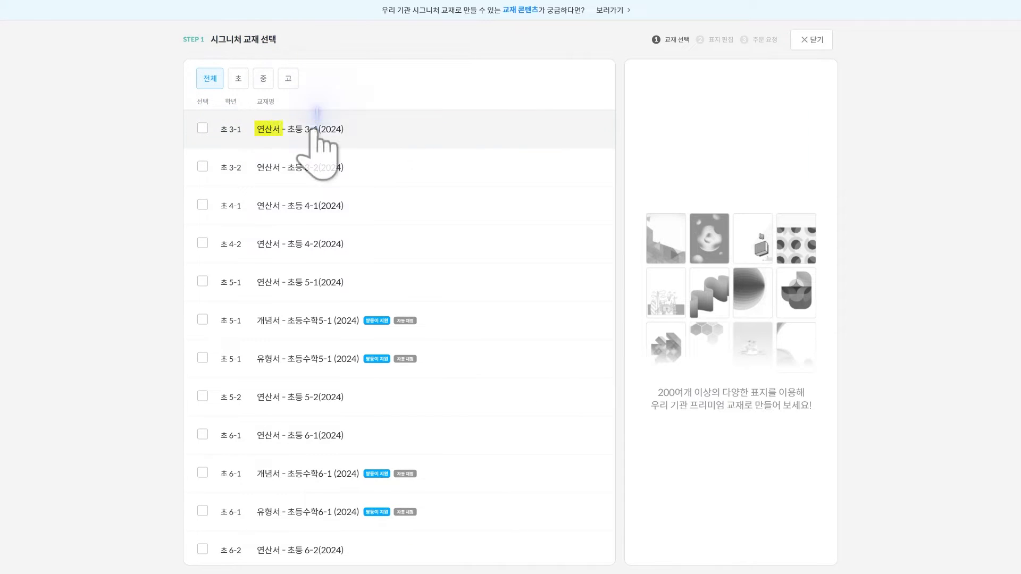
left_click(347, 133)
left_click(823, 201)
left_click(822, 201)
left_click(263, 78)
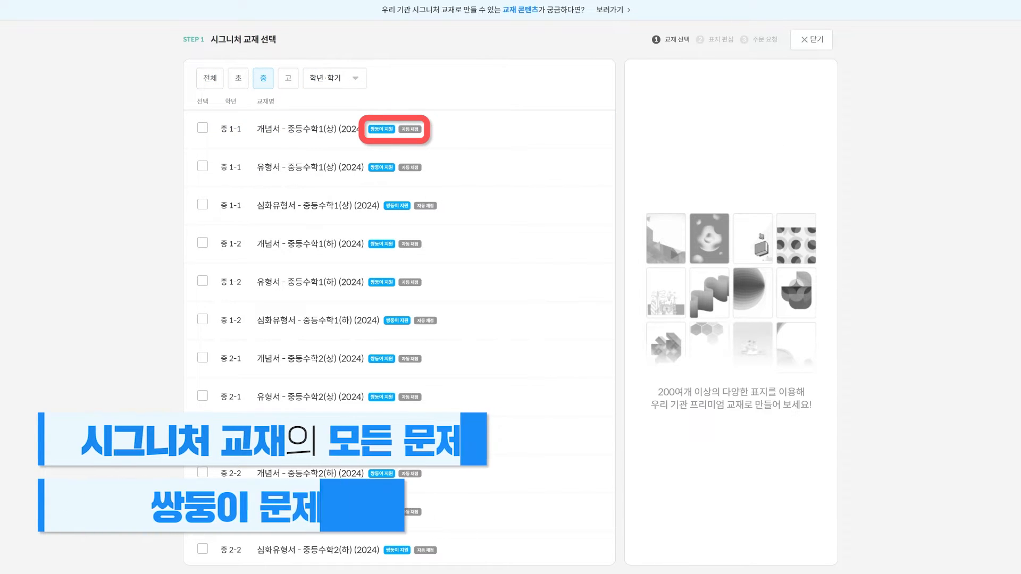
Select 유형서 - 중등수학1(상) (2024), page through its sample preview, and check its download options
left_click(266, 166)
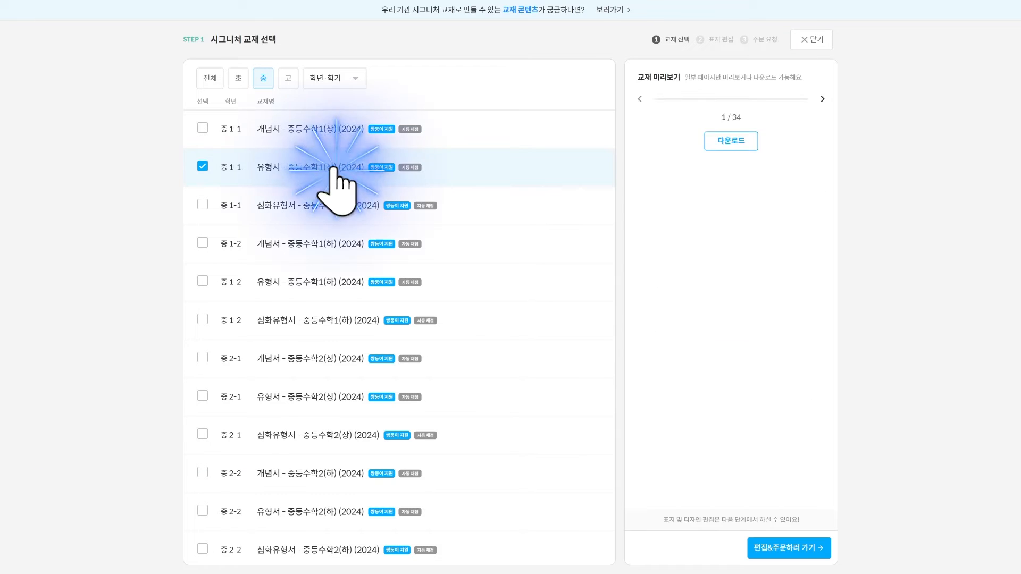
left_click(823, 193)
left_click(823, 193)
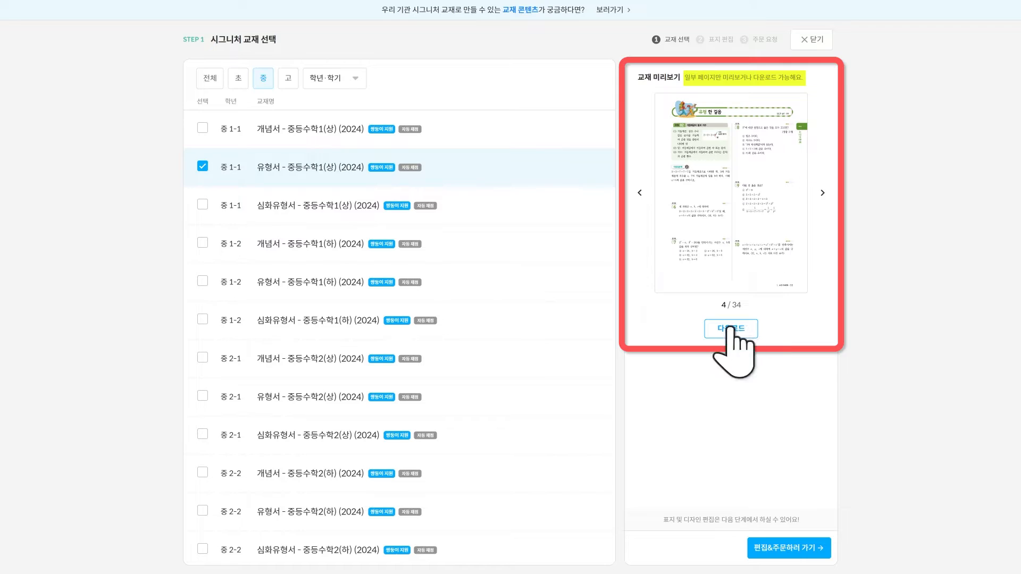
left_click(731, 328)
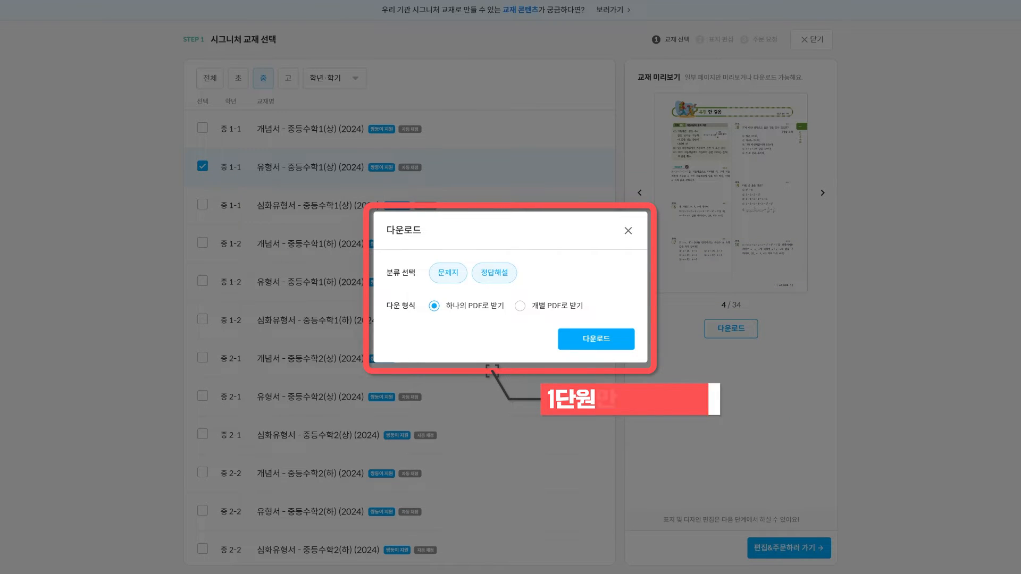
left_click(628, 230)
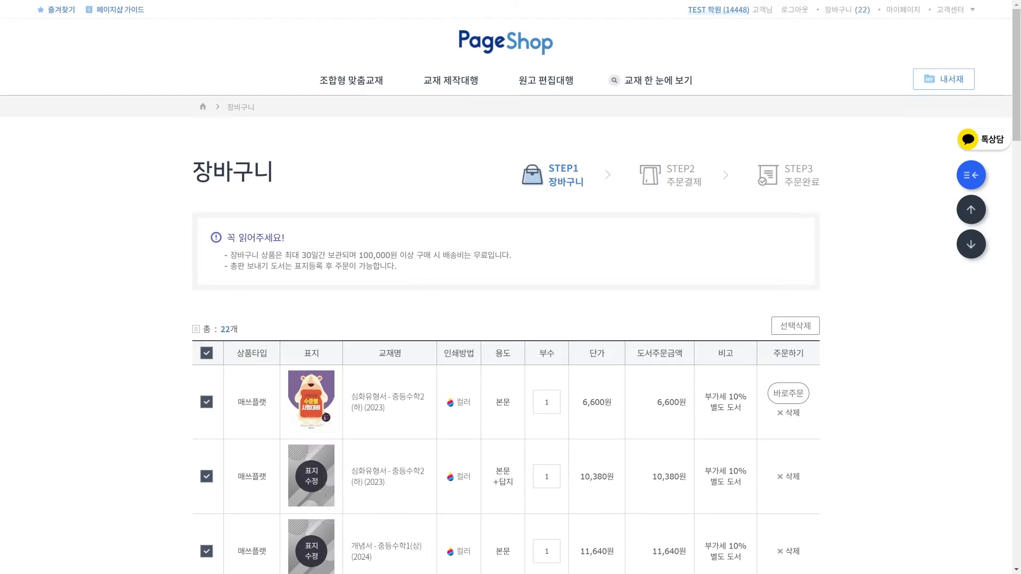
Give the second cart item a red cyclist cover titled 'ㅁ수학' with the academy logo, and save it
left_click(310, 474)
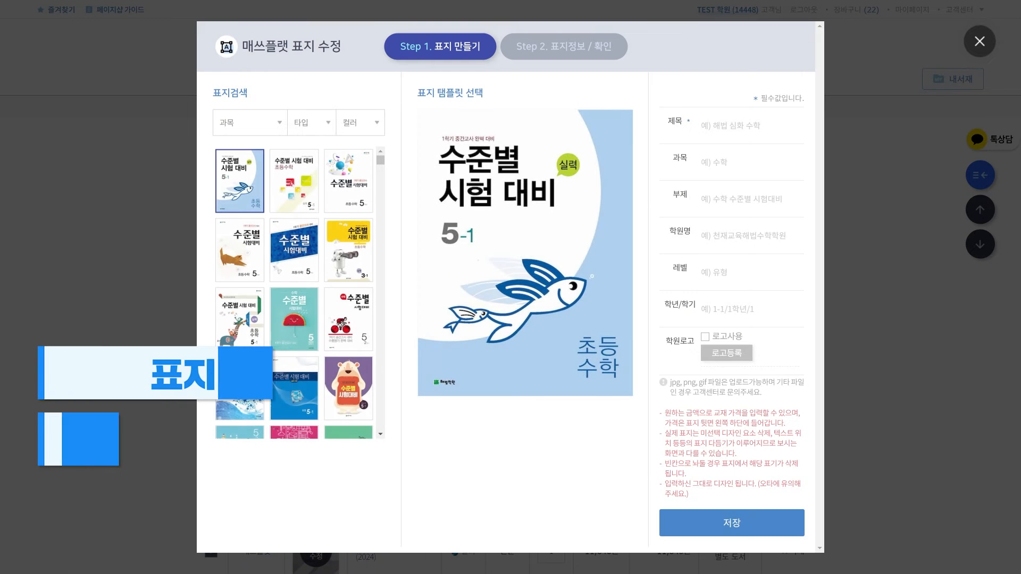
left_click(348, 319)
left_click(734, 126)
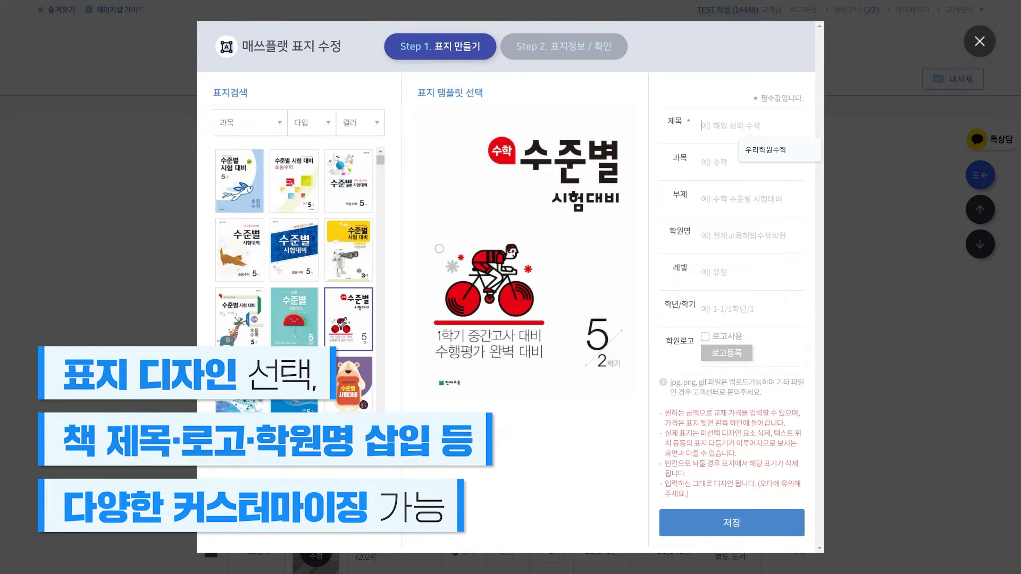
type("ㅁ")
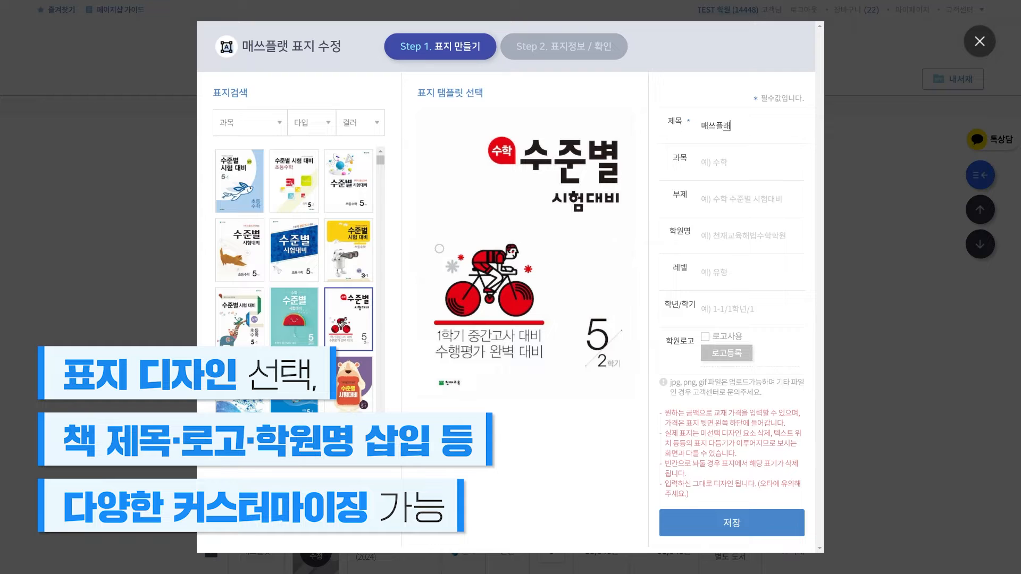
type("수학")
left_click(726, 353)
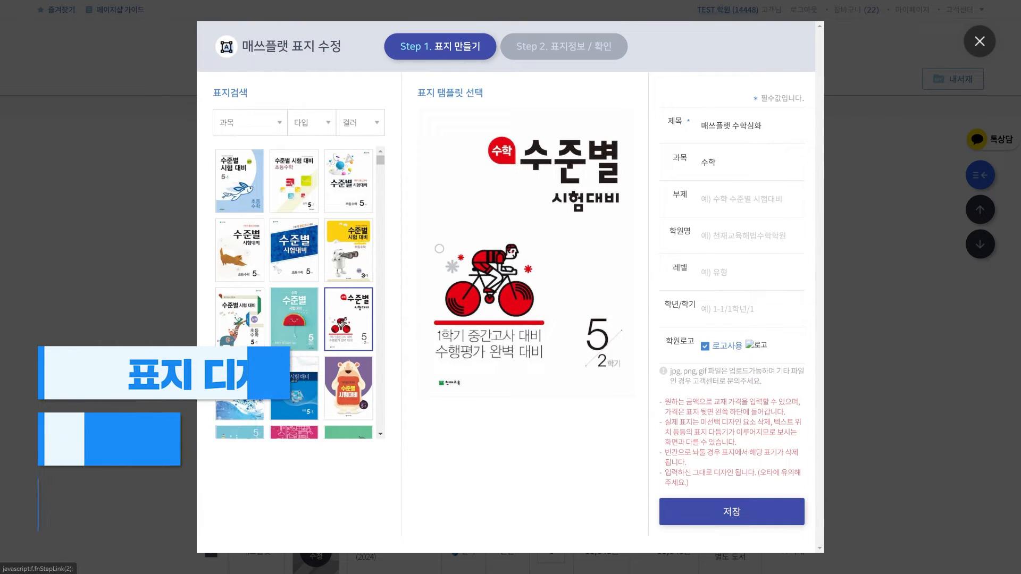
left_click(732, 523)
left_click(767, 93)
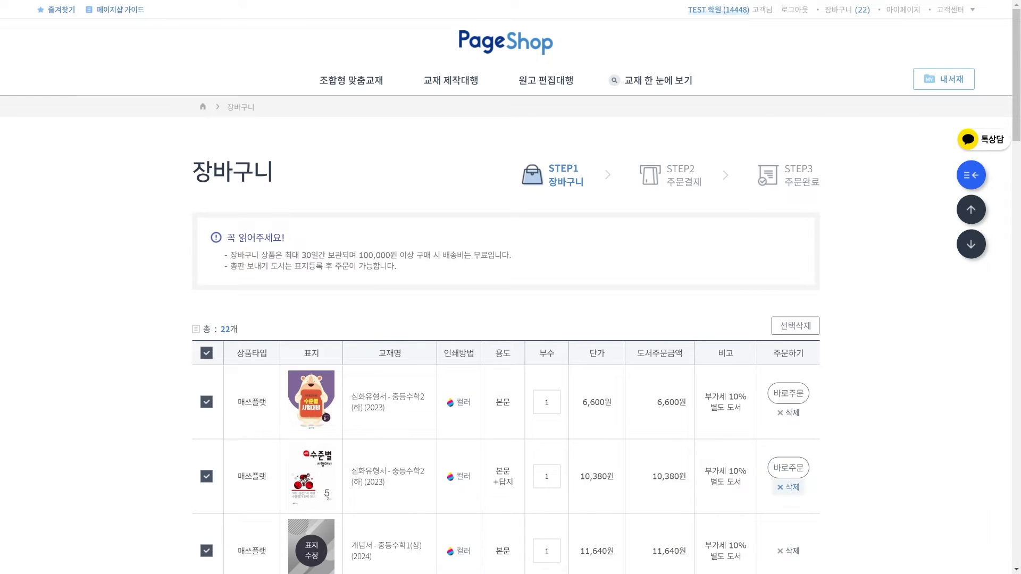
left_click(547, 476)
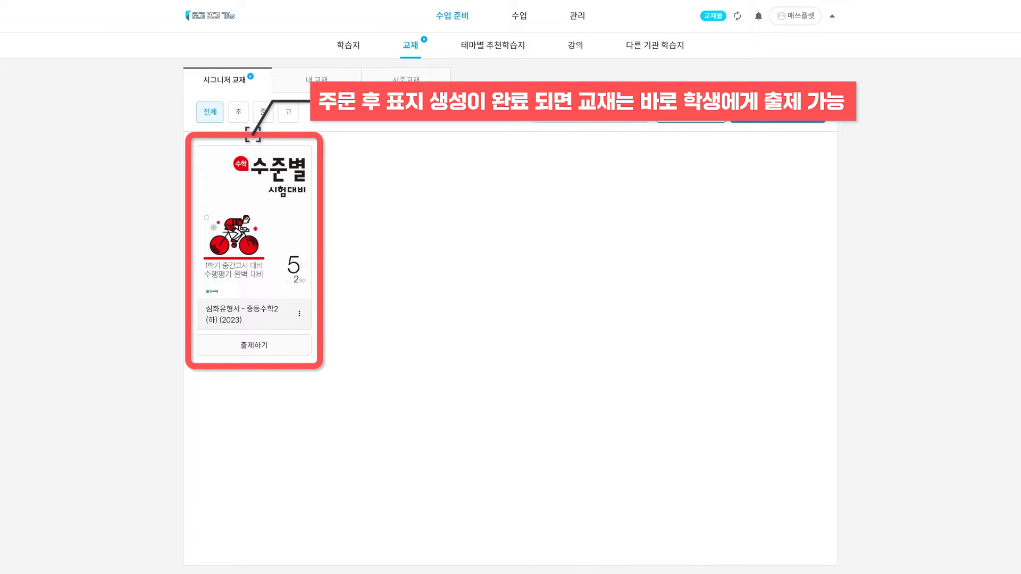
Assign 심화유형서 - 중등수학2(하) (2023) to one student from the 중2 group
left_click(254, 345)
scroll(433, 313, "down", 1)
left_click(398, 340)
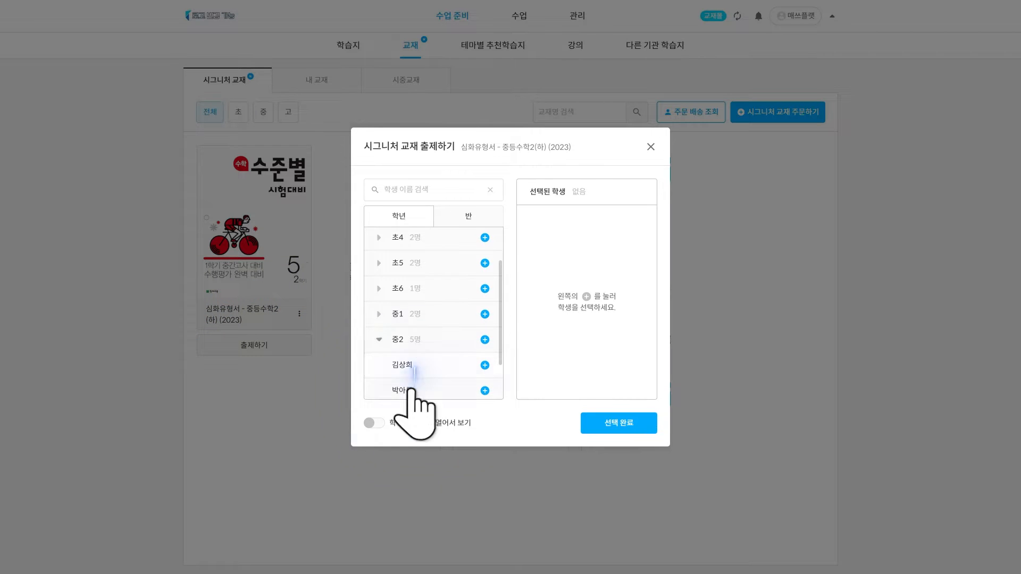
left_click(414, 391)
left_click(630, 426)
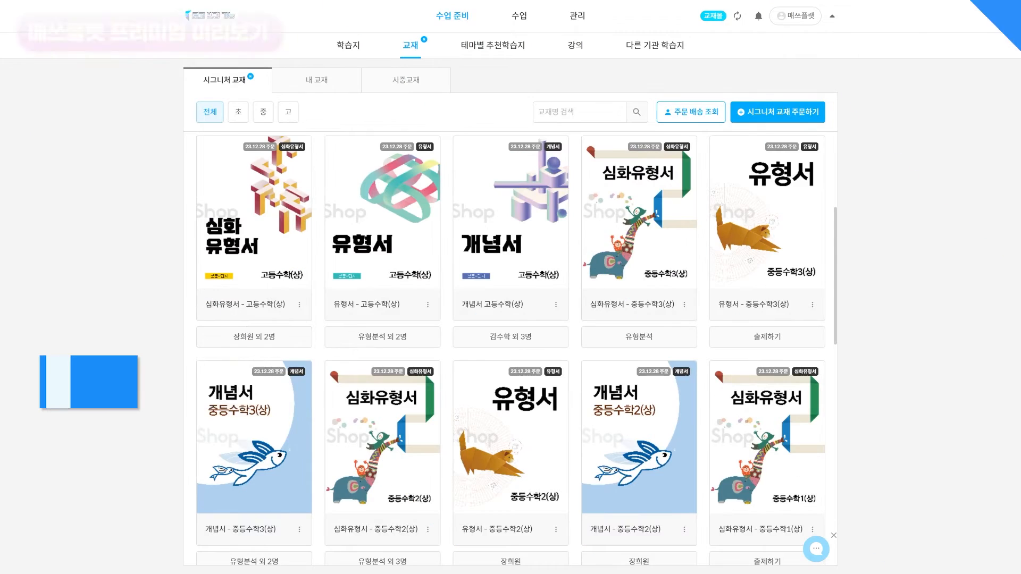
scroll(511, 348, "down", 1)
scroll(511, 348, "down", 3)
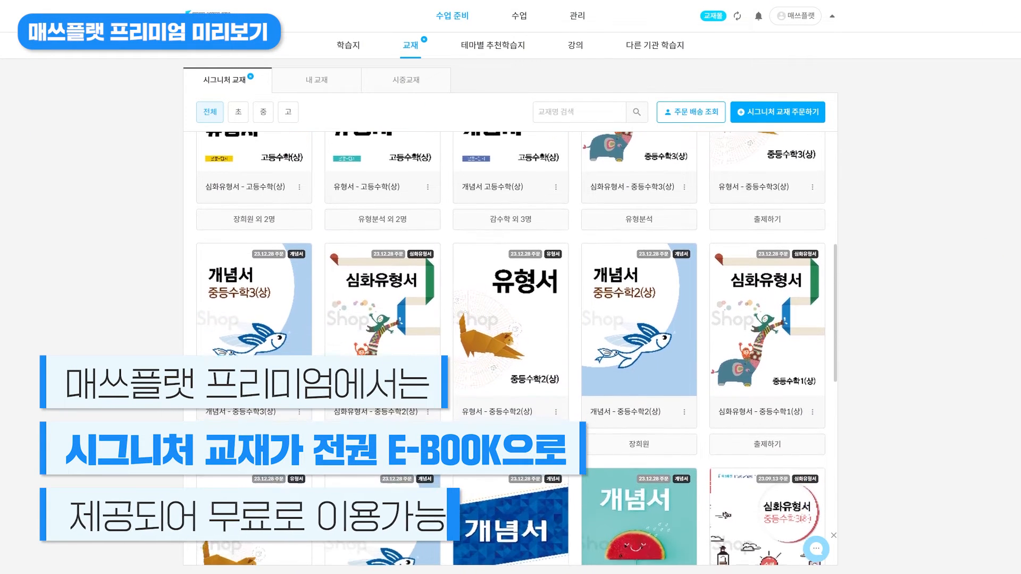
scroll(511, 348, "down", 1)
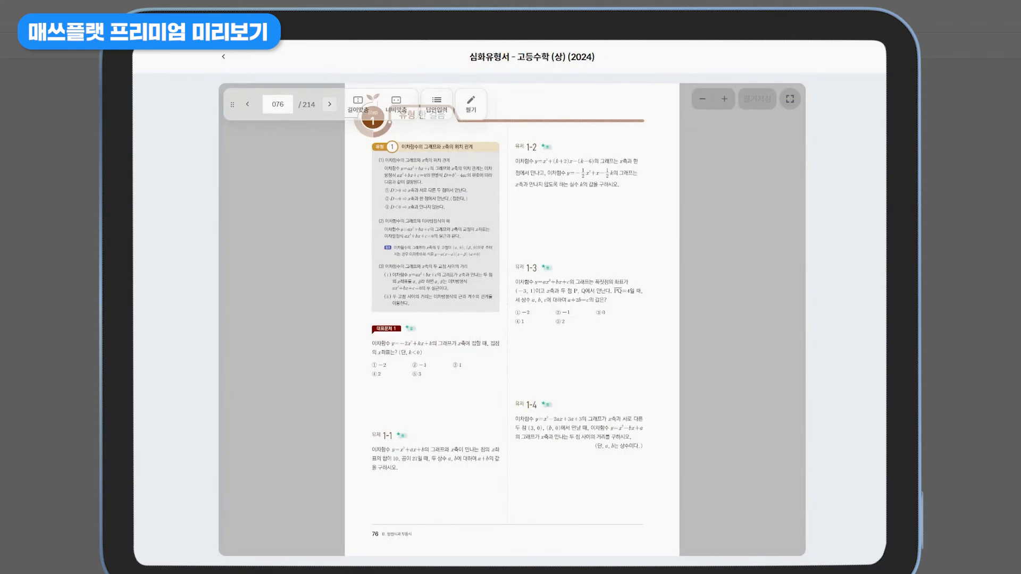
Turn the e-book to page 79 and handwrite working under problem 4-2 at fit-width
left_click(330, 104)
left_click(330, 104)
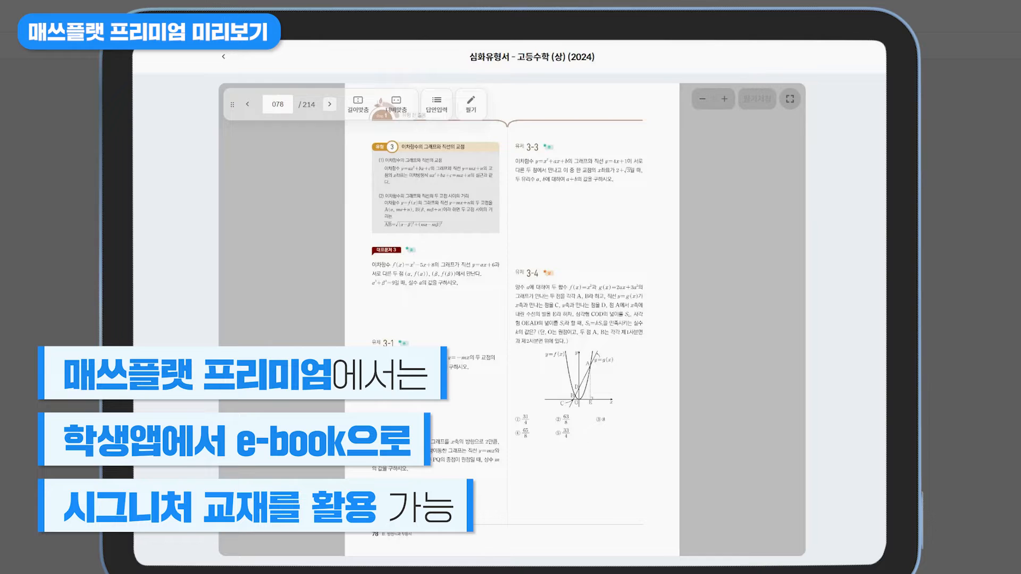
left_click(330, 104)
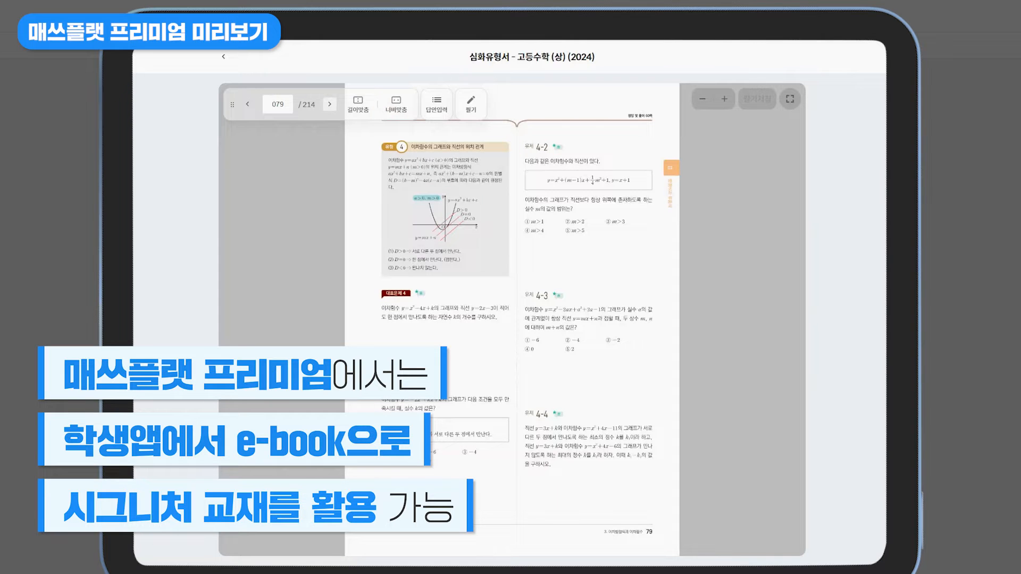
left_click(471, 105)
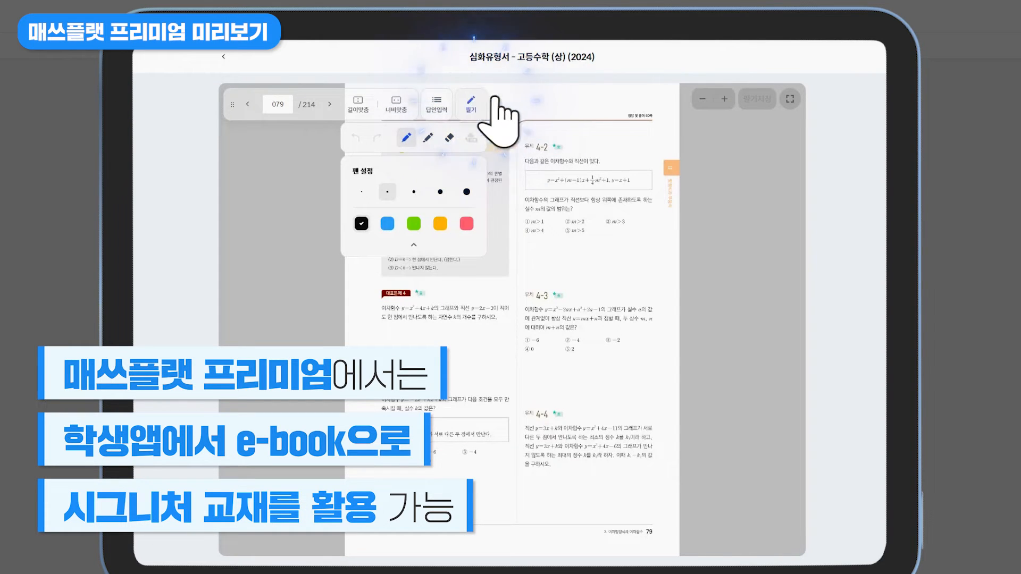
left_click(396, 105)
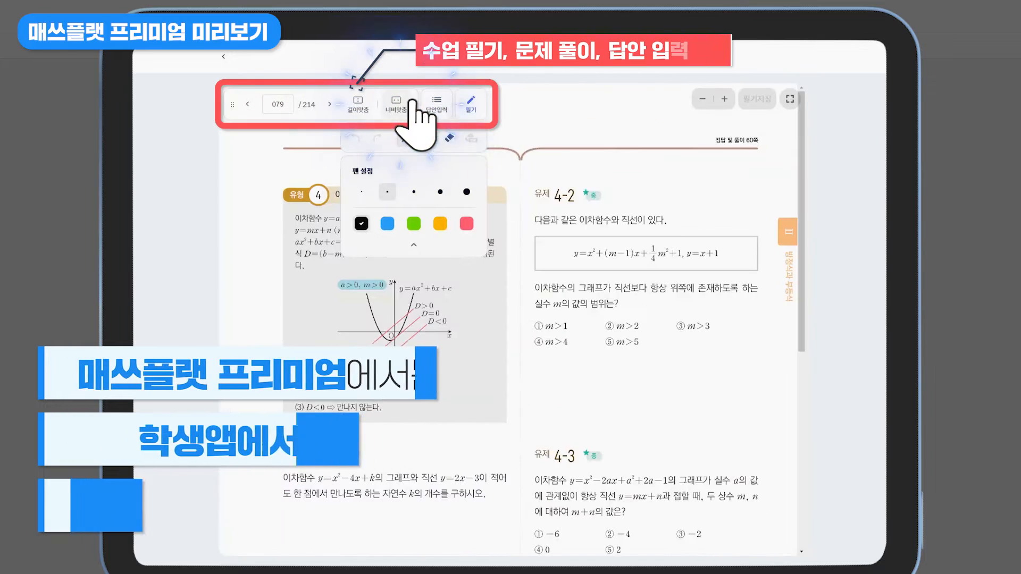
left_click_drag(536, 365, 540, 378)
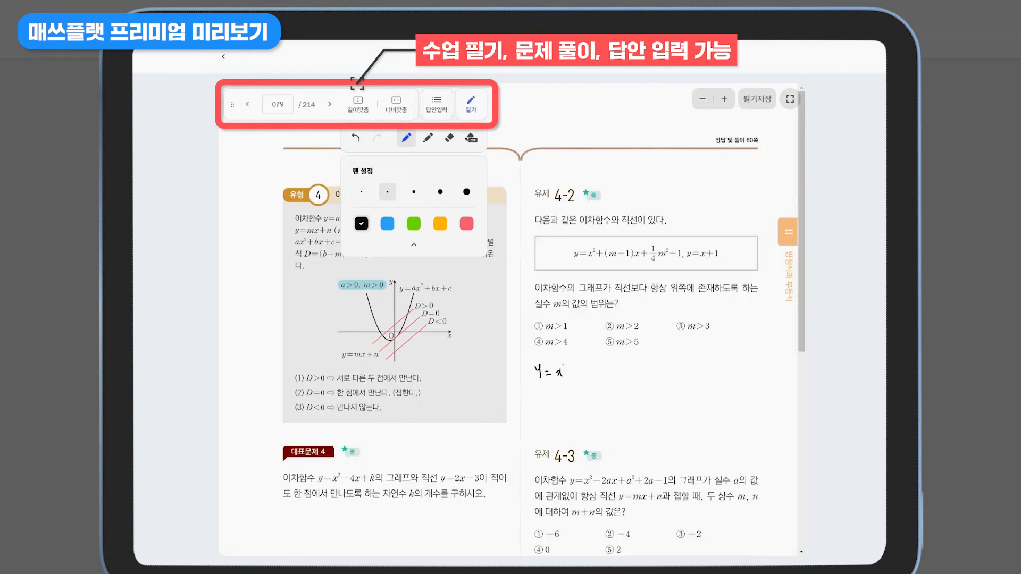
left_click_drag(603, 374, 609, 374)
left_click_drag(612, 369, 617, 379)
Enter answers 2, 1 and 4 for problems 4-1 to 4-3 and submit for scoring
left_click(436, 105)
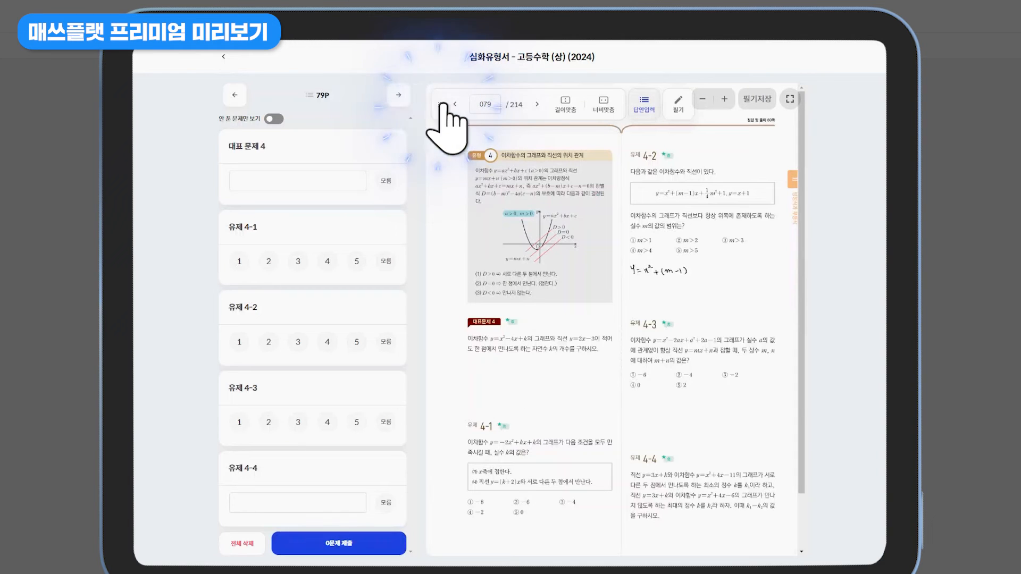
left_click(269, 261)
left_click(239, 342)
left_click(327, 422)
left_click(335, 542)
left_click(481, 317)
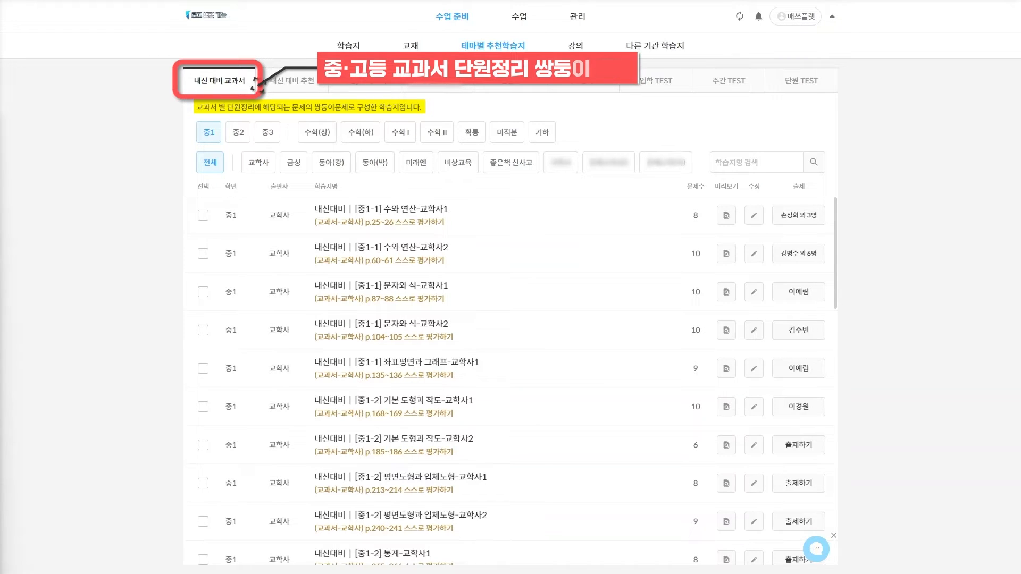
Filter the worksheets to 중3 교학사, then switch to the 내신 대비 추천 list
left_click(267, 132)
left_click(259, 163)
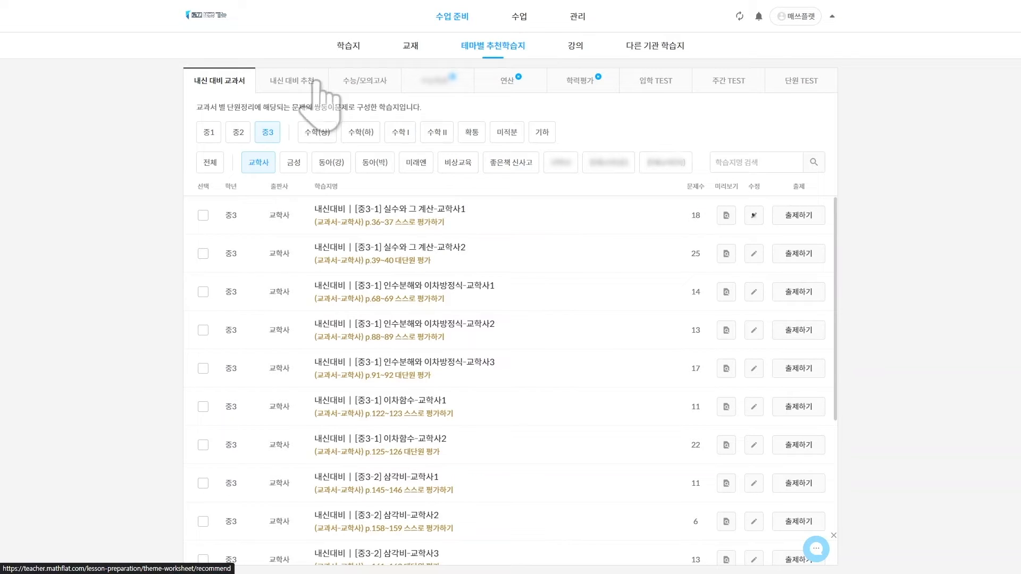
left_click(295, 82)
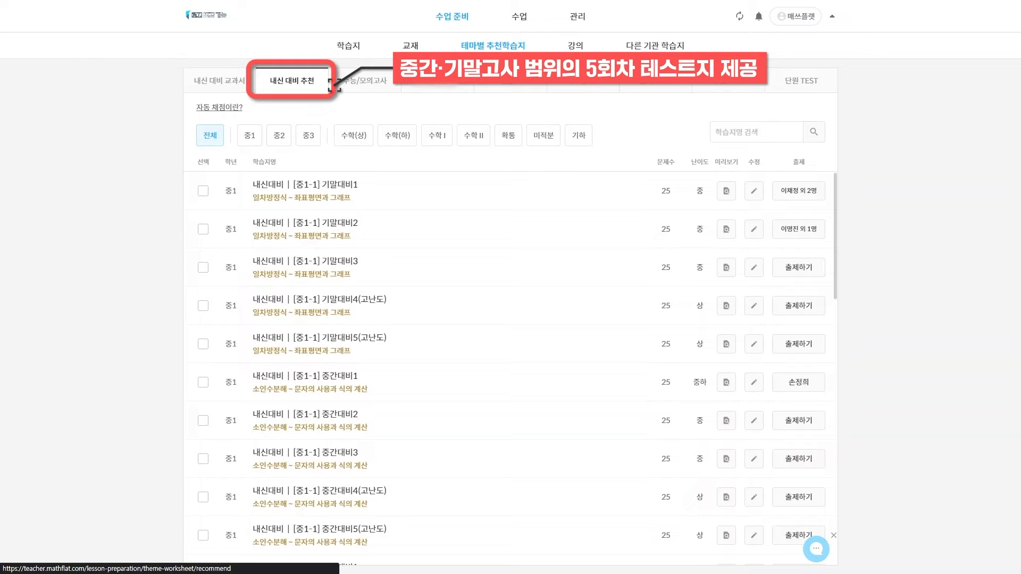
Show the 수능/모의고사 list of 2023 mock exams and their twin versions
left_click(391, 83)
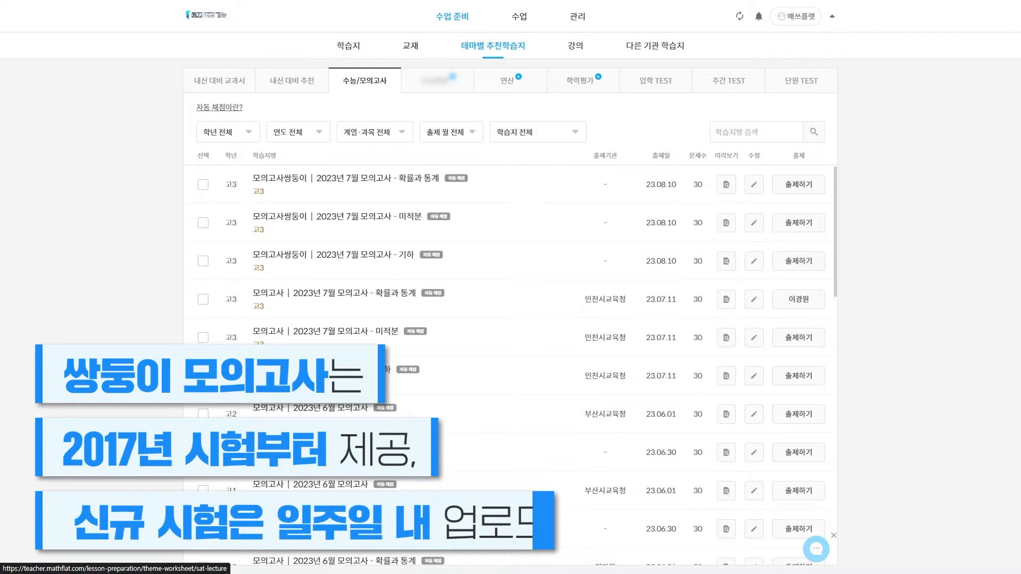
Browse 연산 worksheets, checking grade and high-school (고) subject options, then go to 학력평가
left_click(512, 81)
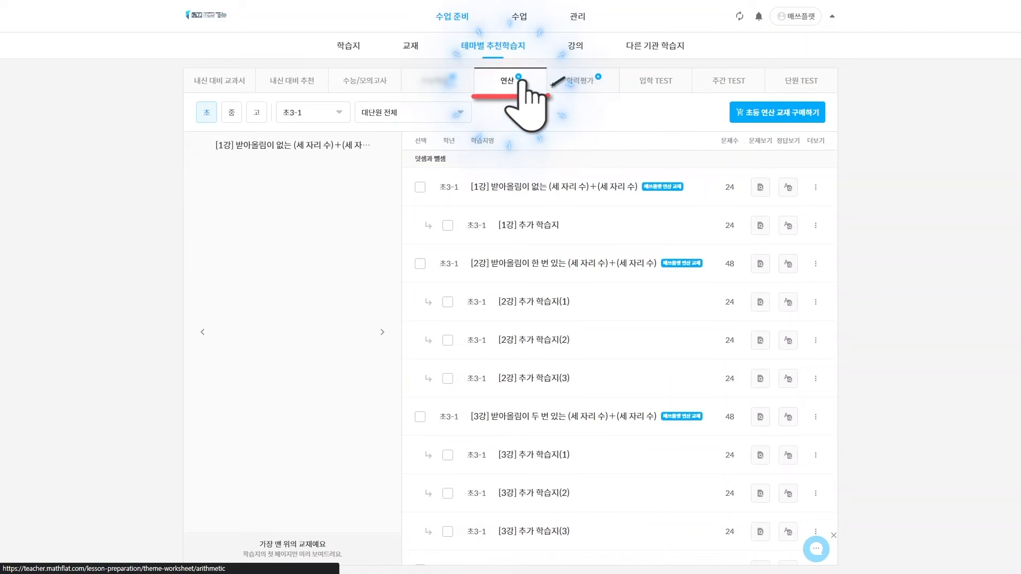
left_click(313, 112)
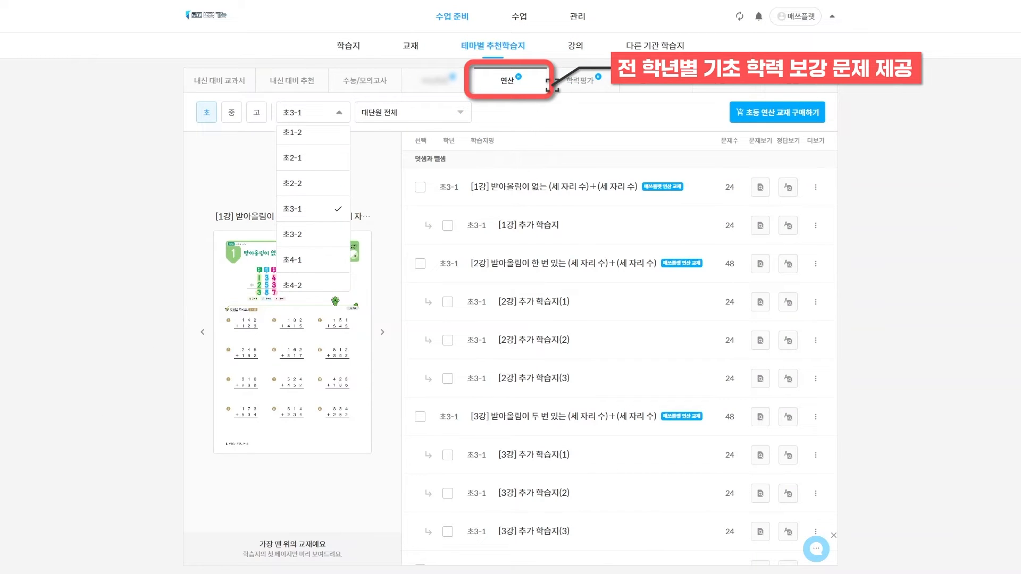
key("Escape")
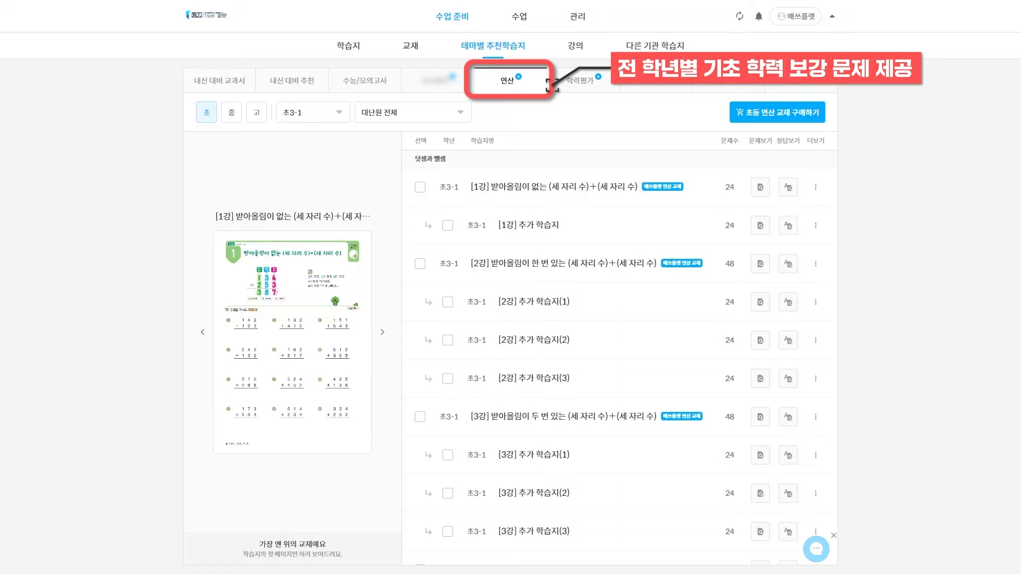
left_click(256, 112)
left_click(338, 113)
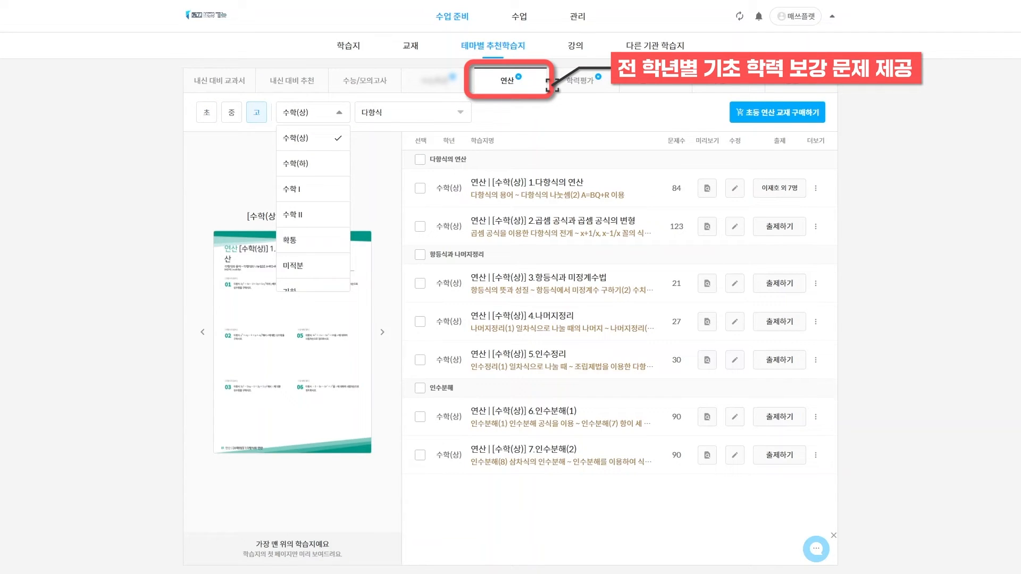
key("Escape")
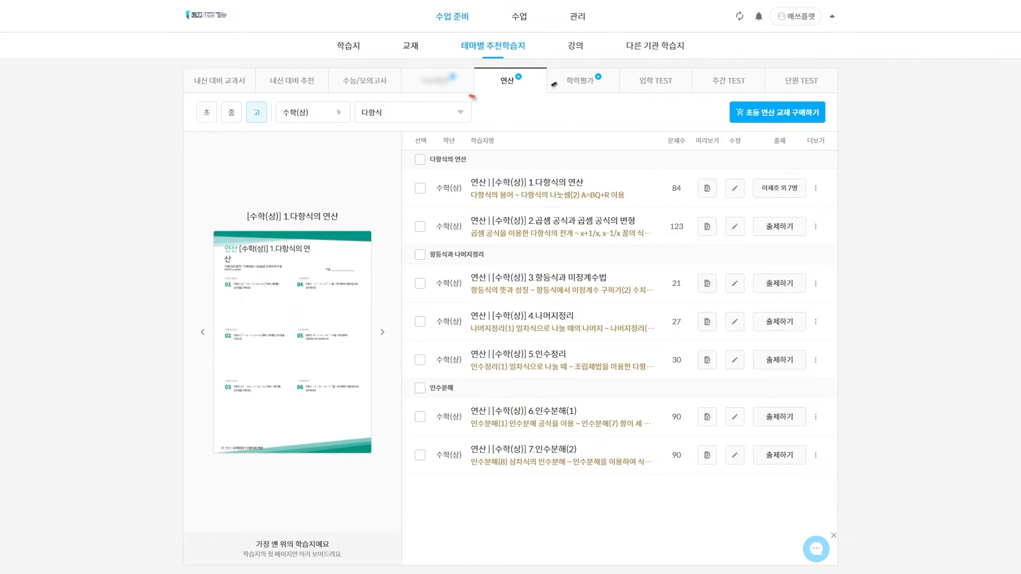
left_click(584, 84)
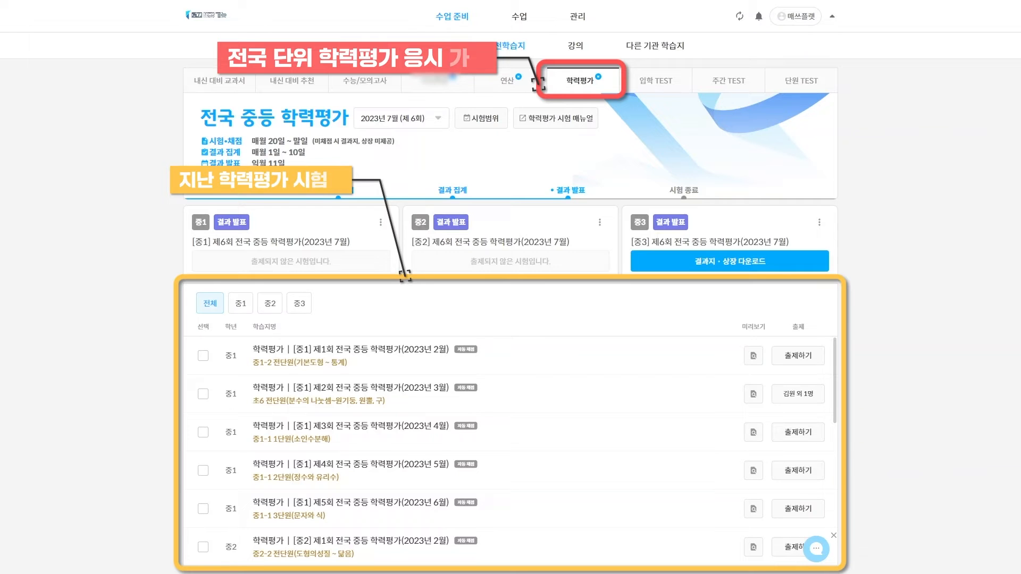
Show the 입학 TEST entrance test list
left_click(659, 86)
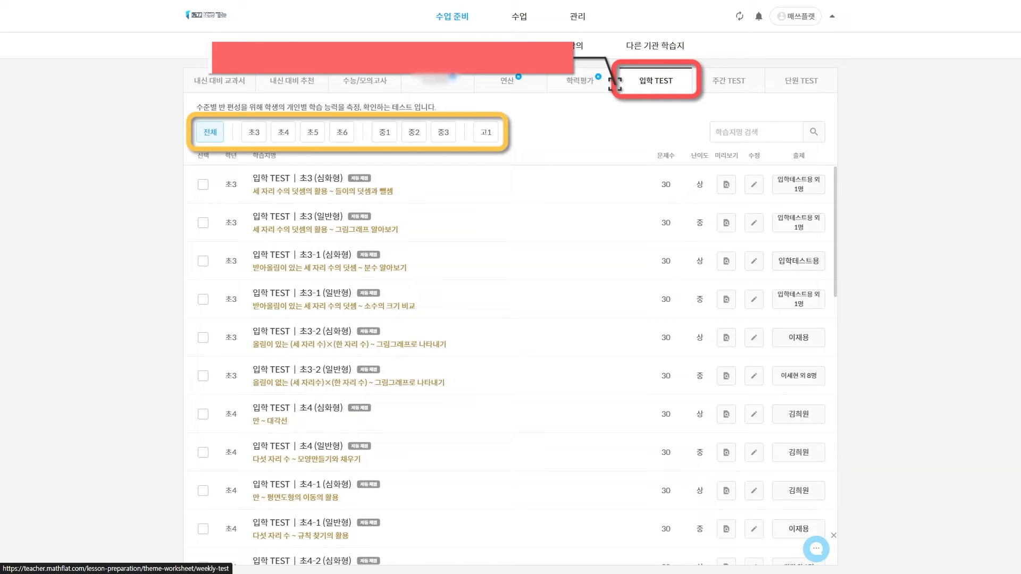
Show the 주간 TEST list of weekly tests
left_click(728, 81)
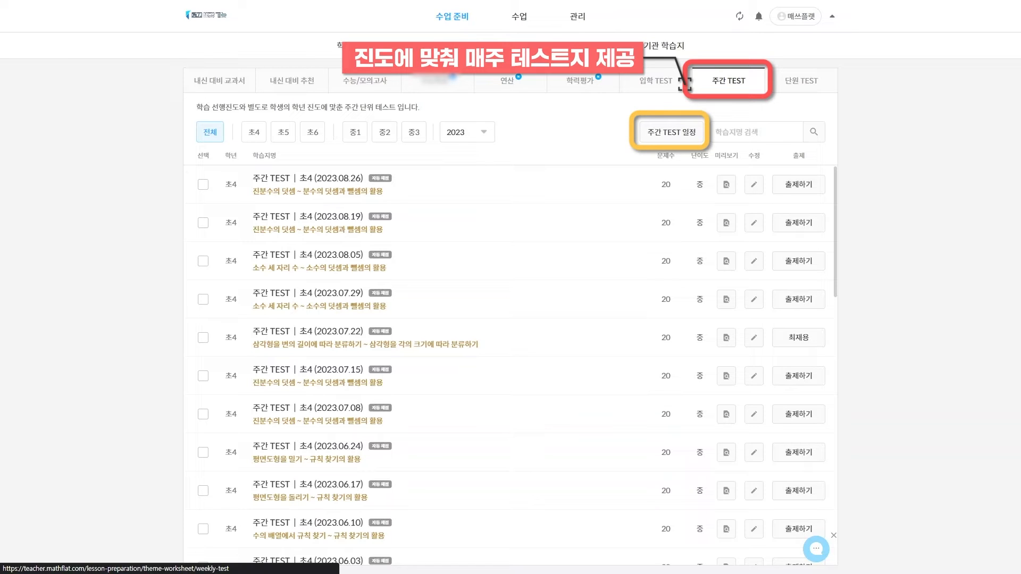
Switch from the weekly tests to the 단원 TEST unit test list
left_click(801, 84)
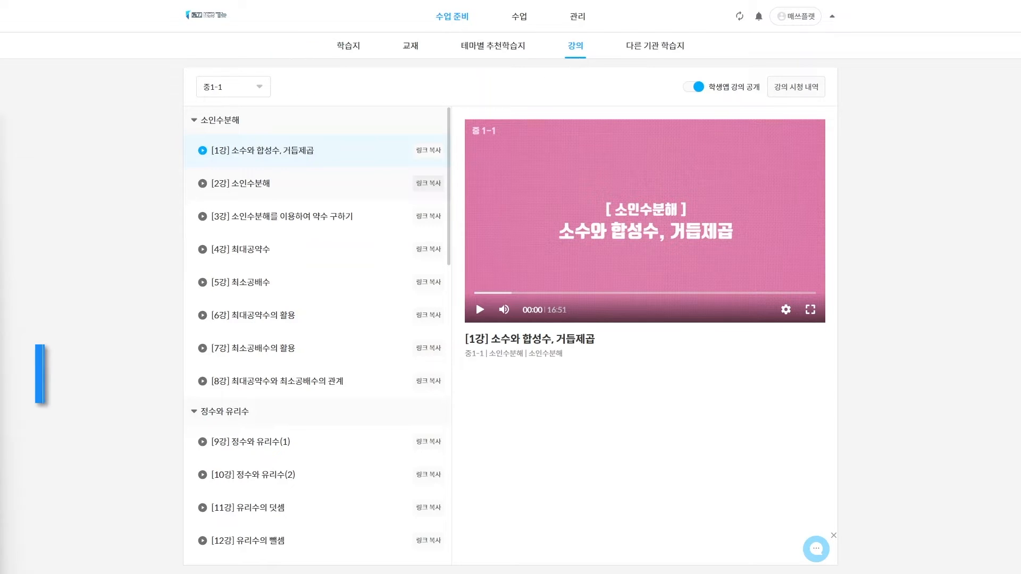
Copy the video link for lecture [1강] in 강의
left_click(428, 150)
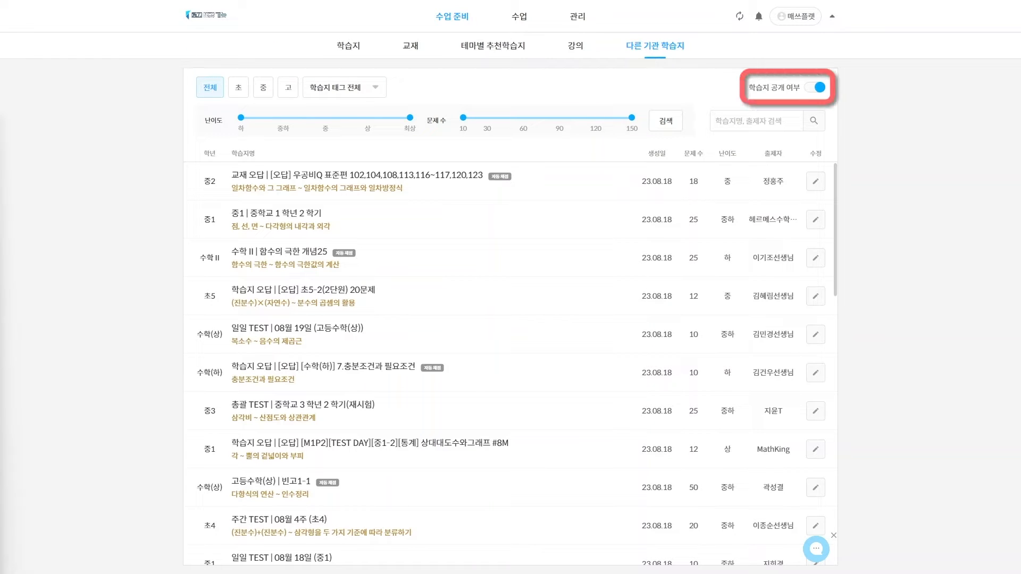
Turn off 학습지 공개 여부 and confirm 비공개 so our worksheets are private
left_click(813, 87)
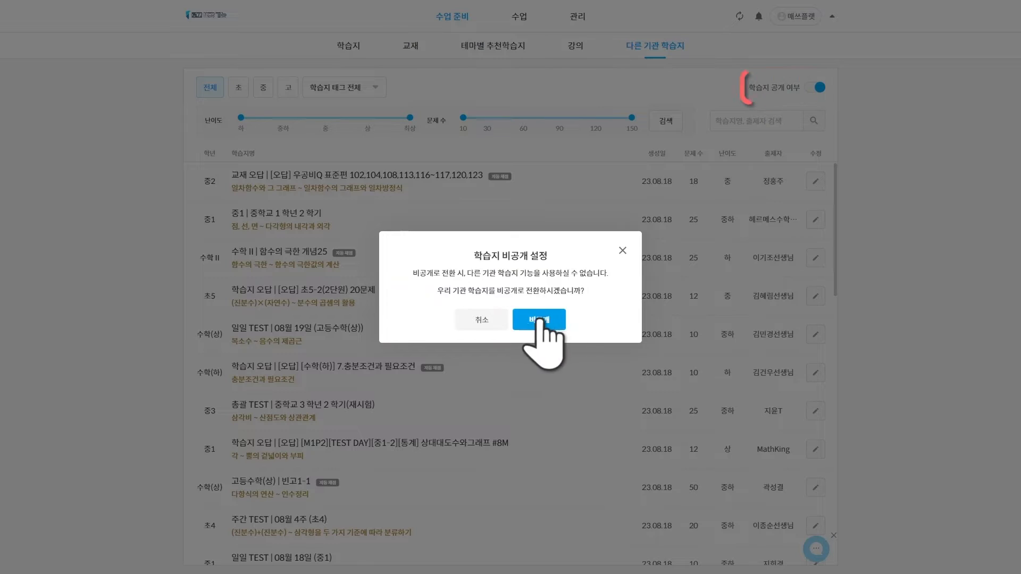
left_click(539, 319)
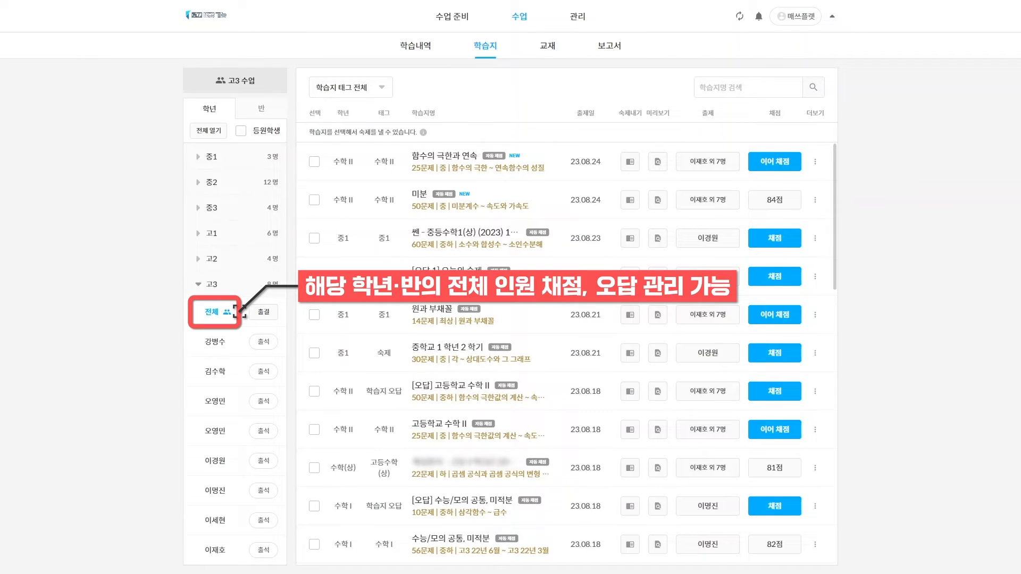
Show the whole 고3 class's worksheets and start grading [오답] 고등학교 수학 II
left_click(215, 342)
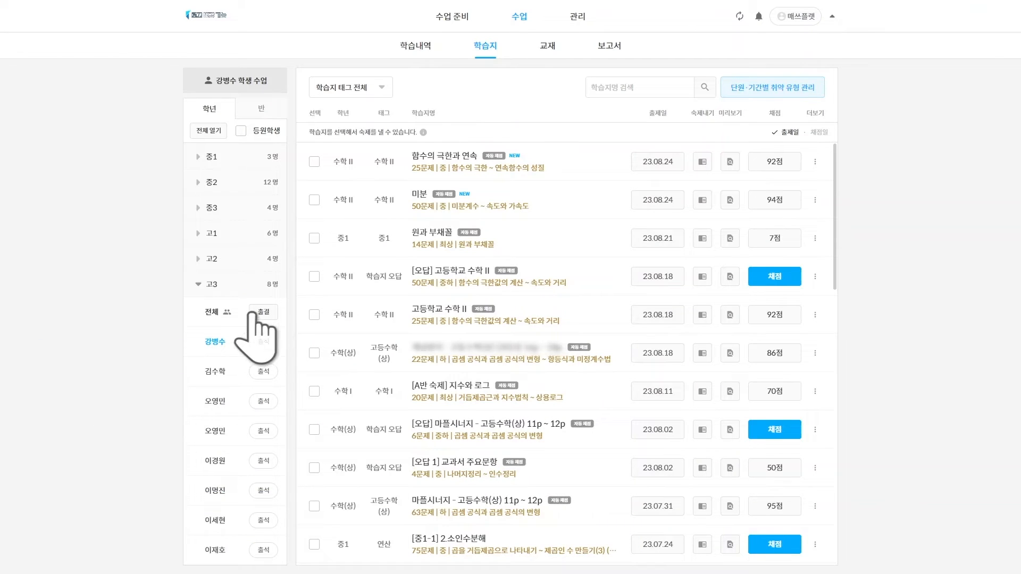
left_click(218, 313)
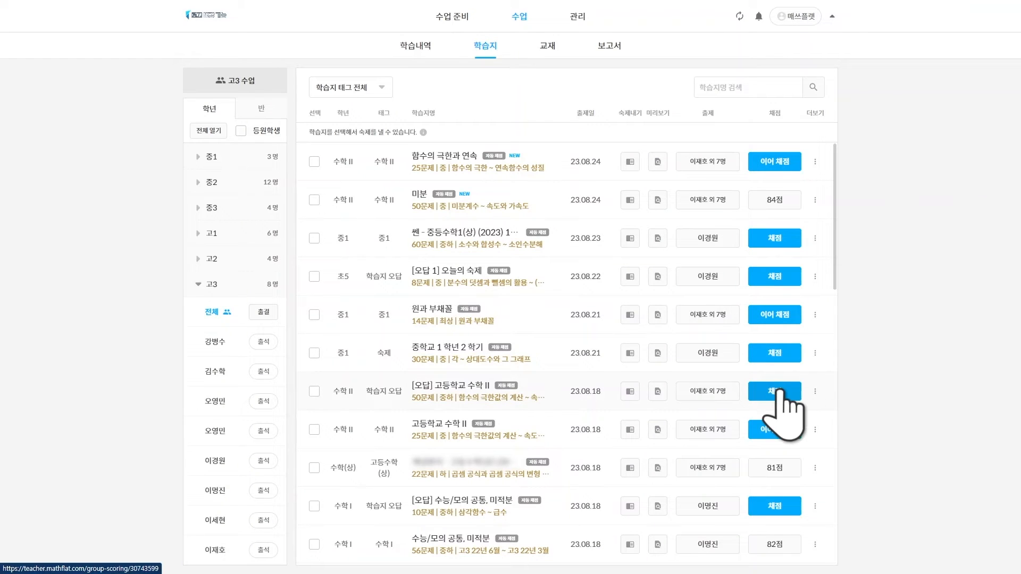
left_click(775, 391)
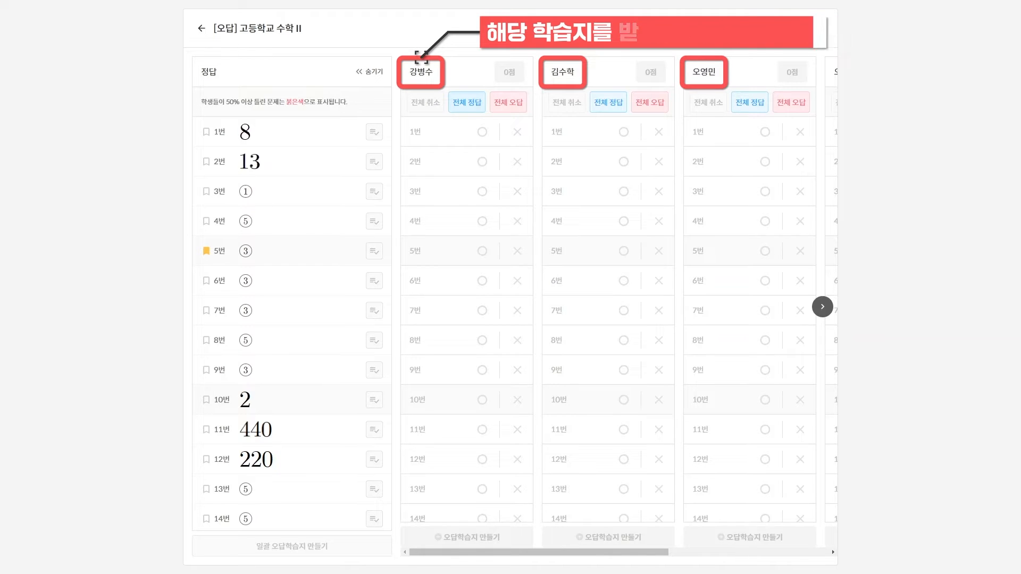
Mark student 1 correct except problems 2–3, student 2 wrong except 1, student 3 correct except 2–4
left_click(465, 102)
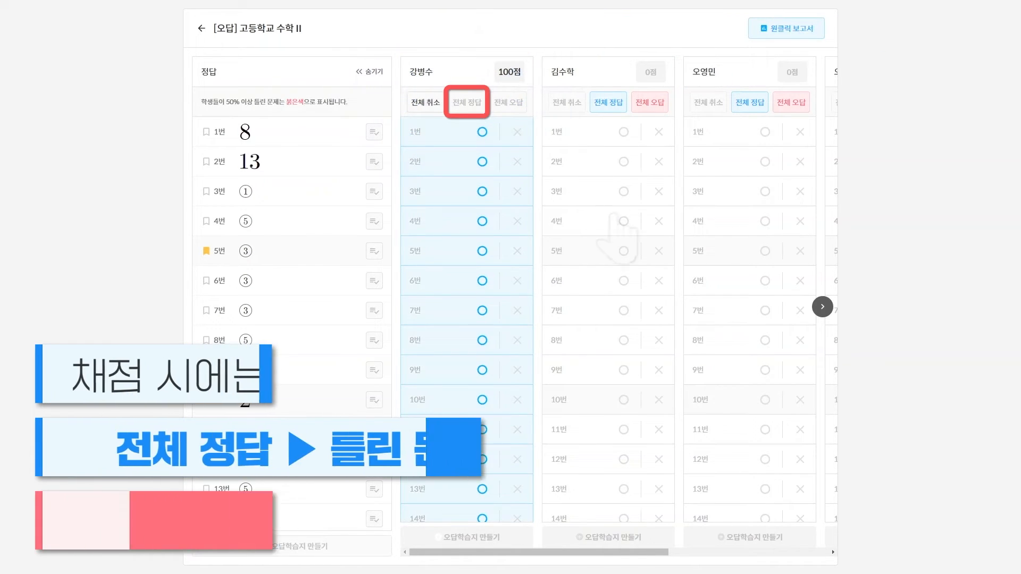
left_click(650, 102)
left_click(517, 161)
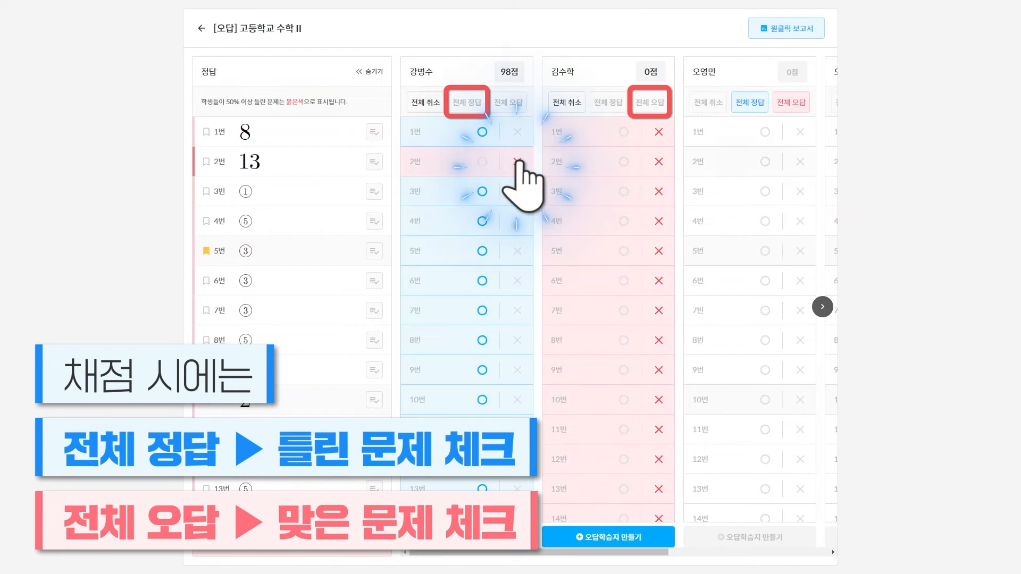
left_click(624, 132)
left_click(750, 103)
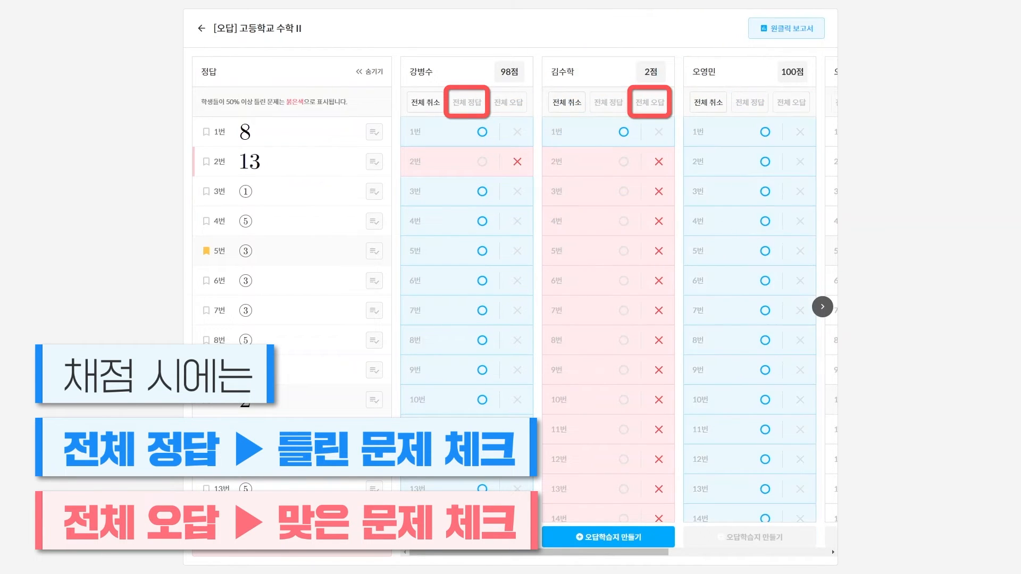
left_click(800, 162)
left_click(800, 221)
left_click(800, 192)
left_click(517, 191)
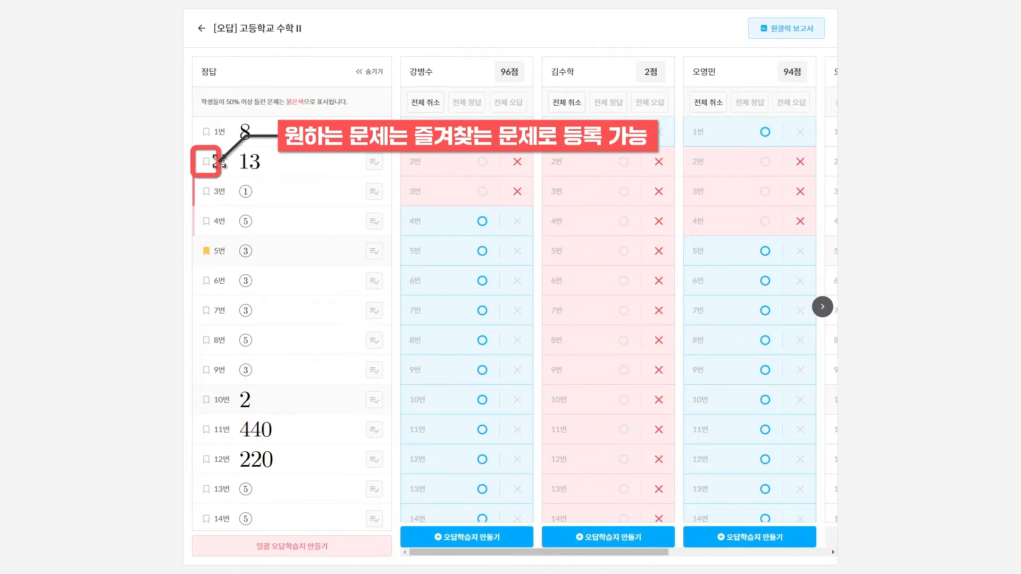
Bookmark problems 2 and 3 as favourites and preview problem 2's solution
left_click(206, 161)
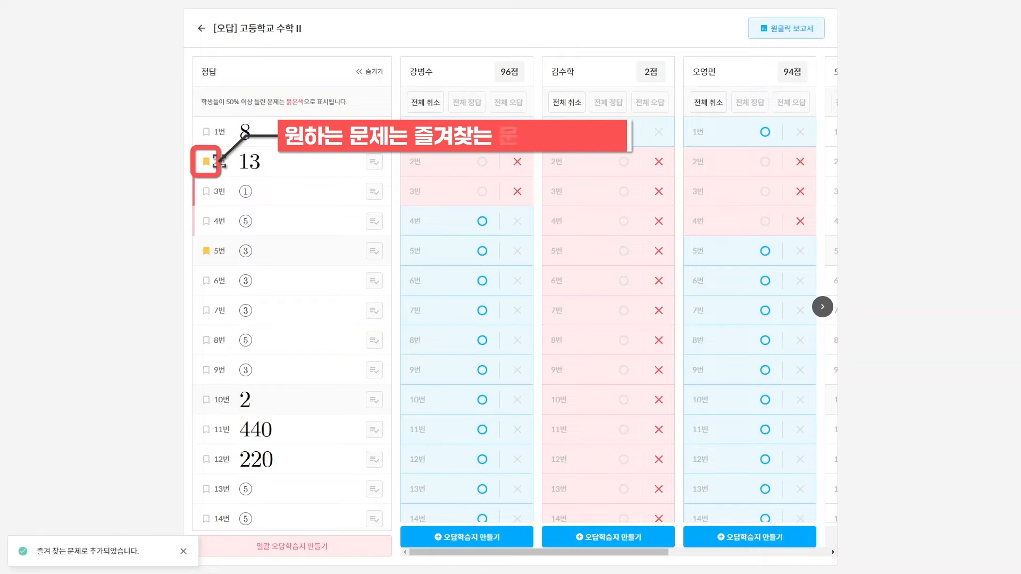
left_click(205, 191)
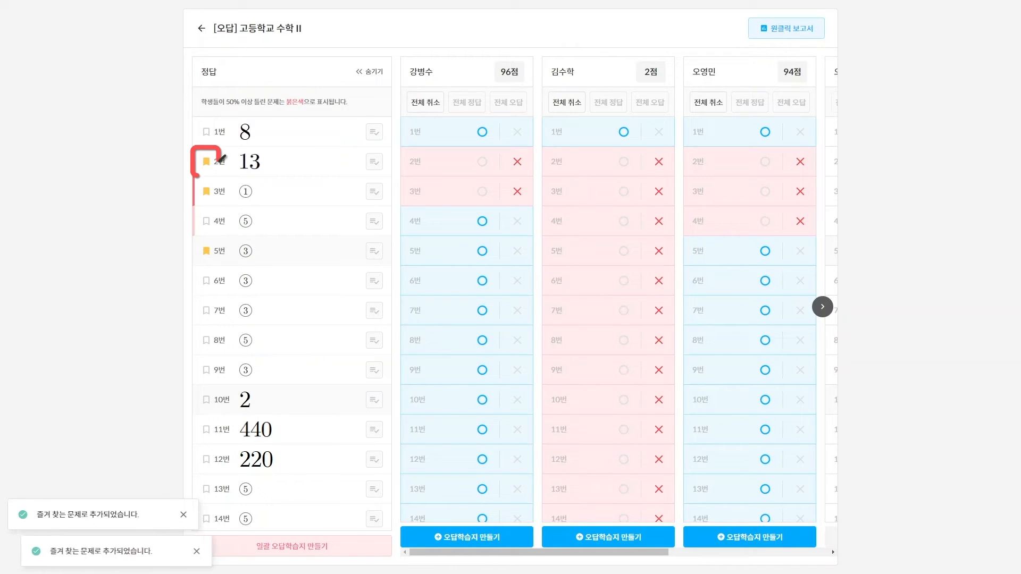
left_click(375, 161)
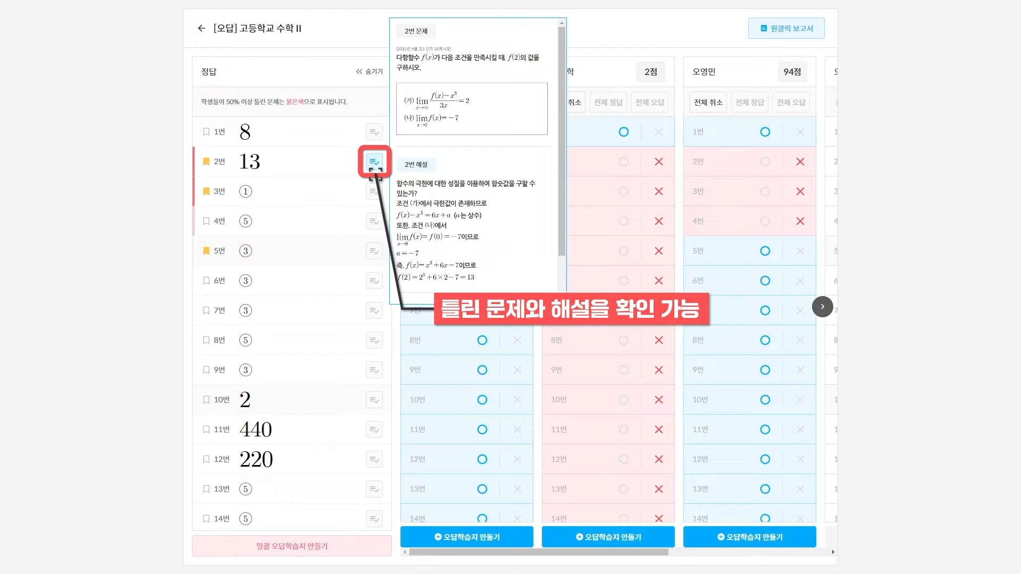
left_click(375, 165)
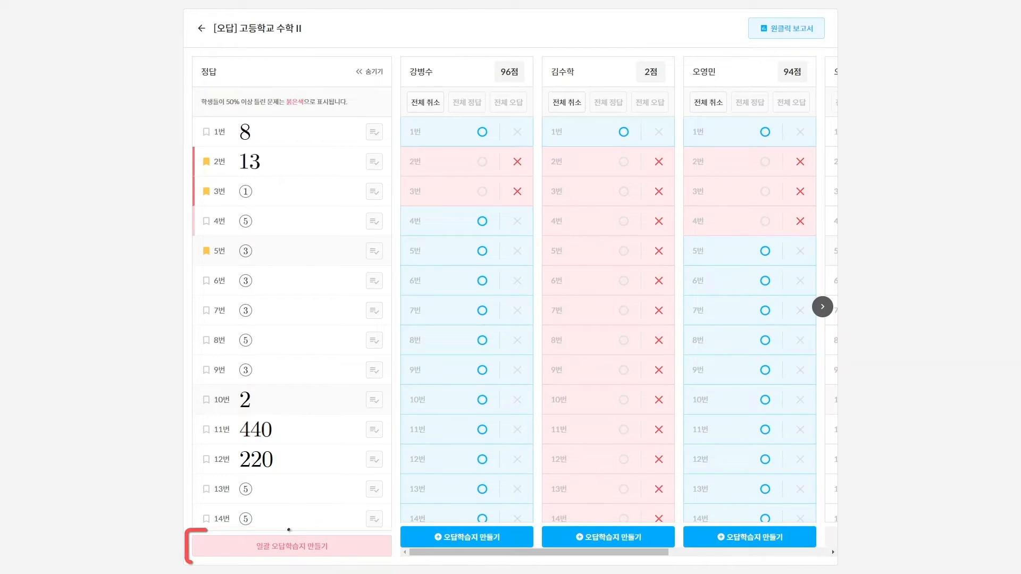
Create a combined 98-problem 통합 오답학습지 from missed problems plus twin and similar problems
left_click(296, 548)
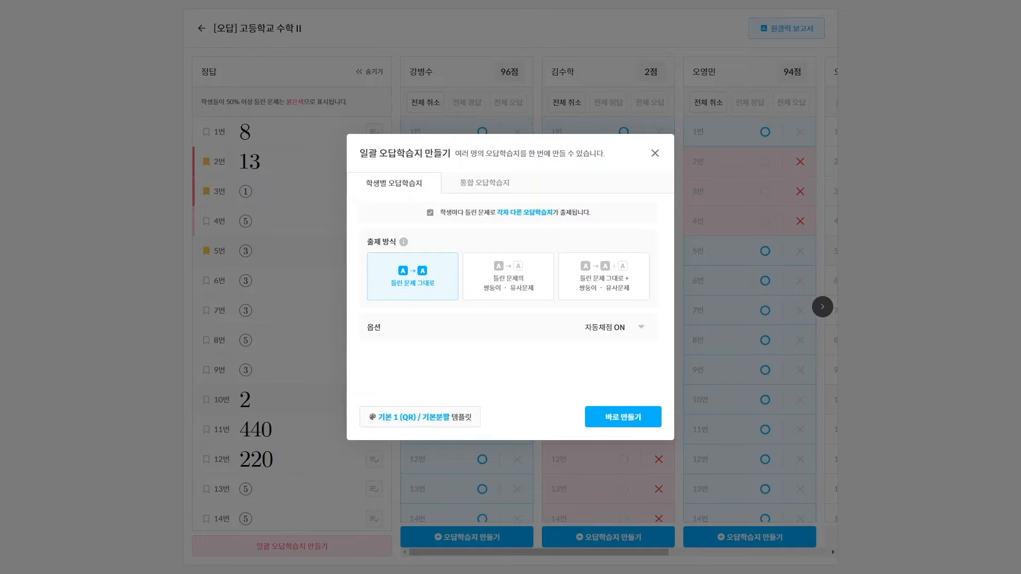
left_click(509, 277)
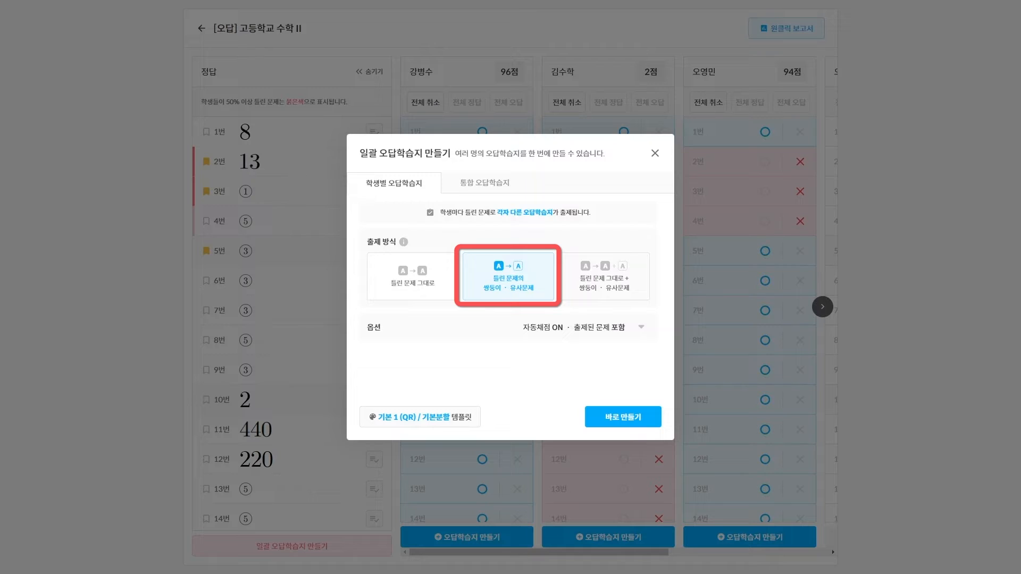
left_click(604, 277)
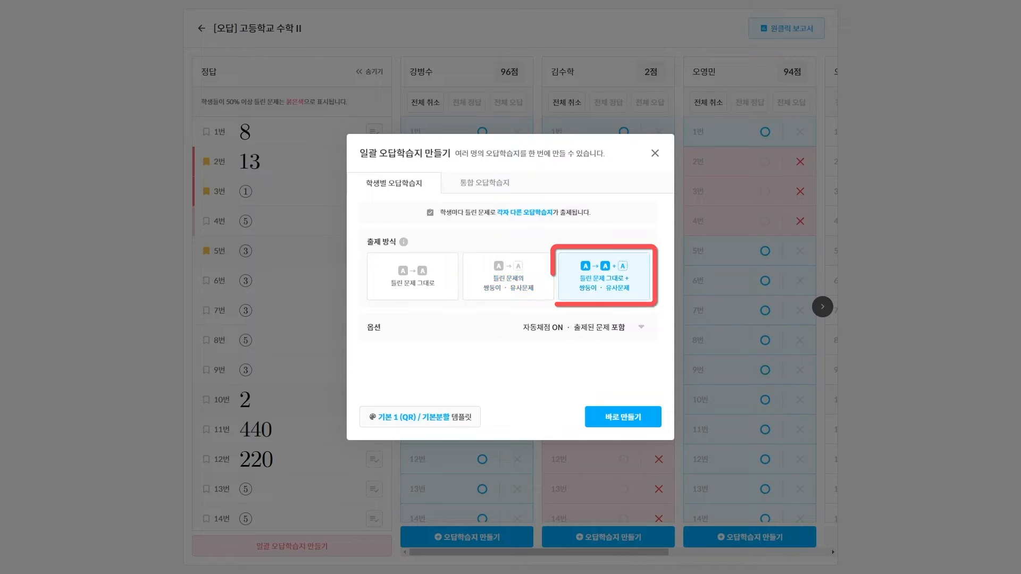
left_click(623, 417)
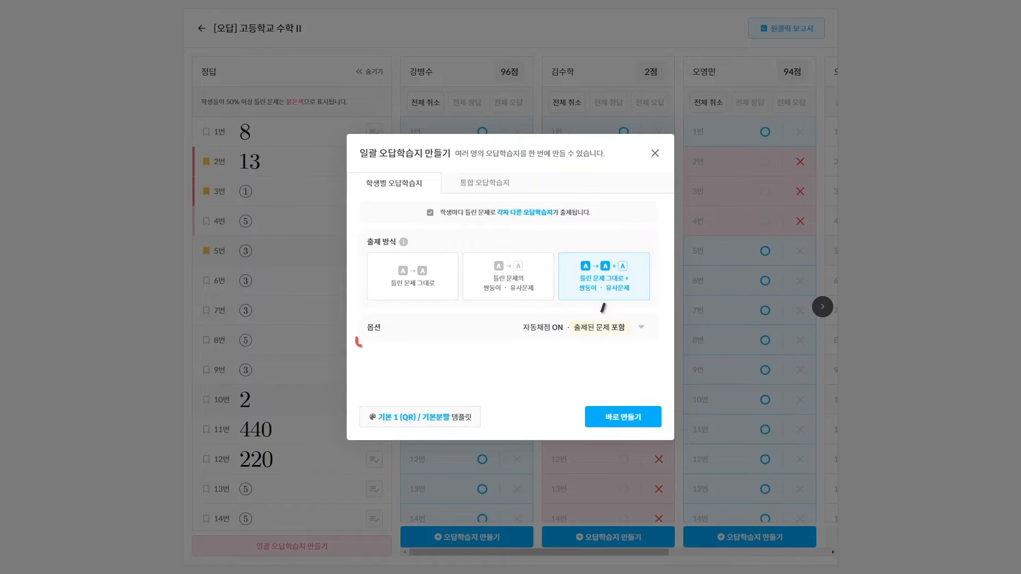
left_click(484, 182)
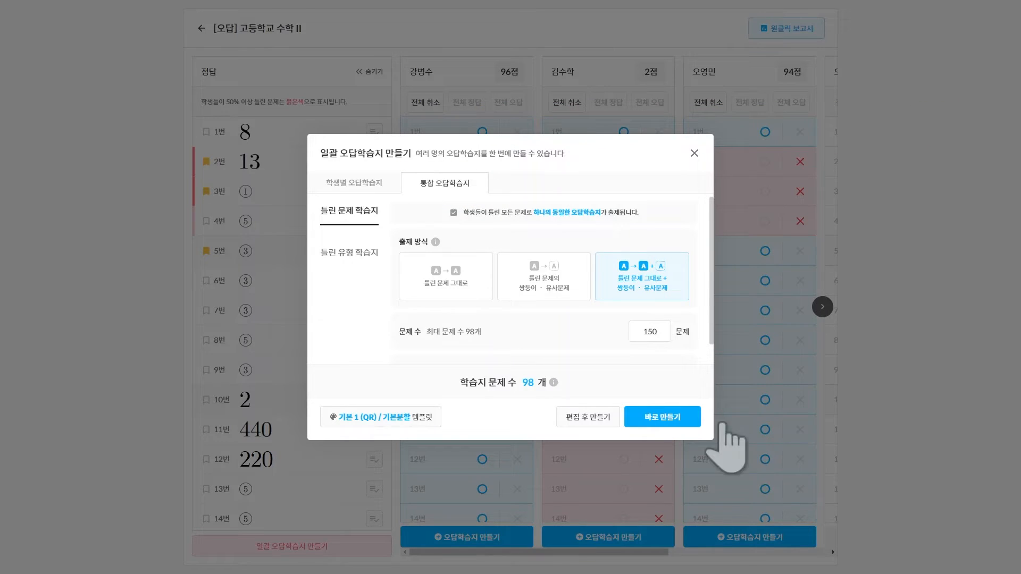
left_click(662, 417)
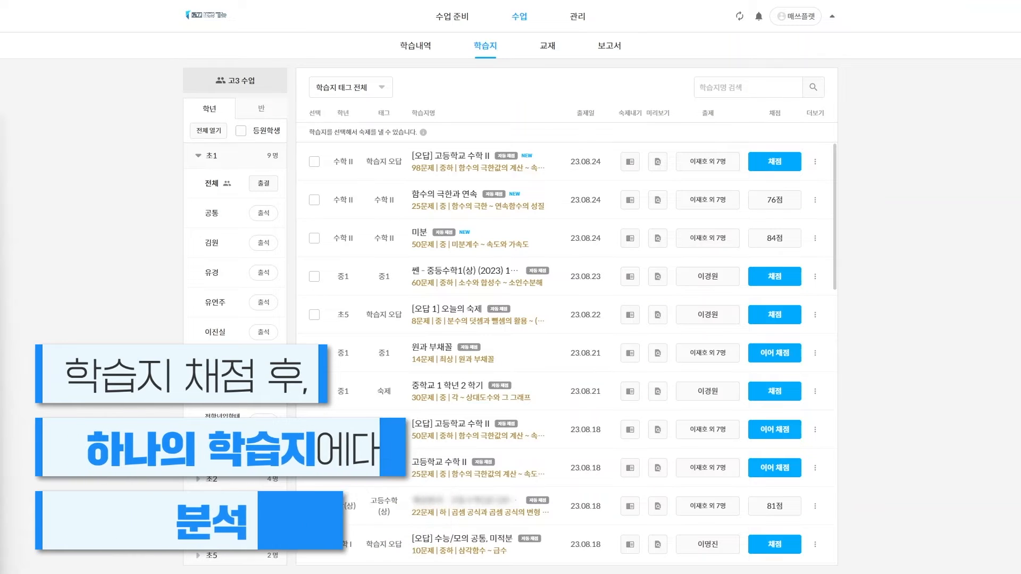
Preview the 원클릭 보고서 for 함수의 극한과 연속, then show a 중3 student's worksheets
left_click(773, 201)
left_click(786, 28)
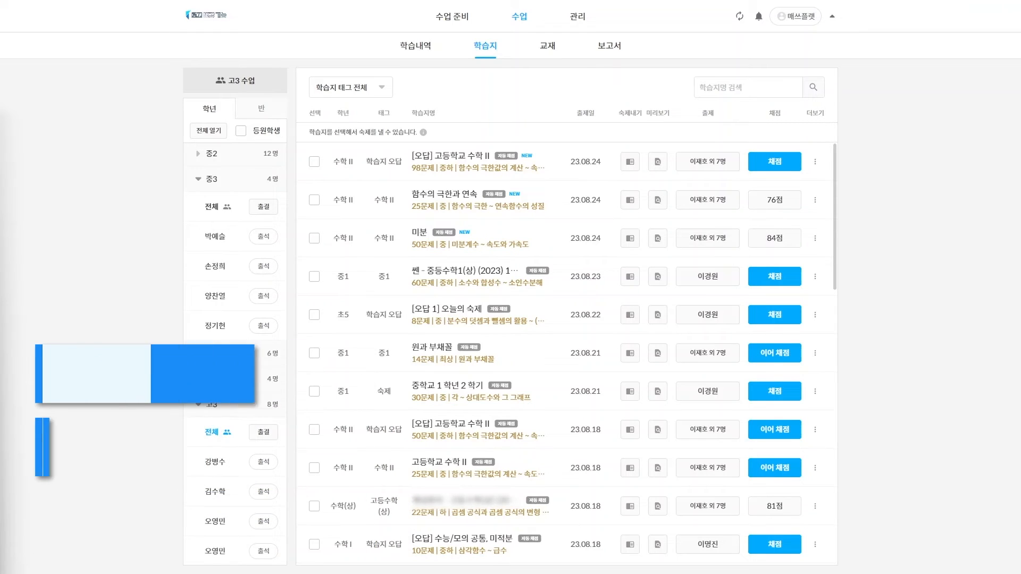
left_click(221, 266)
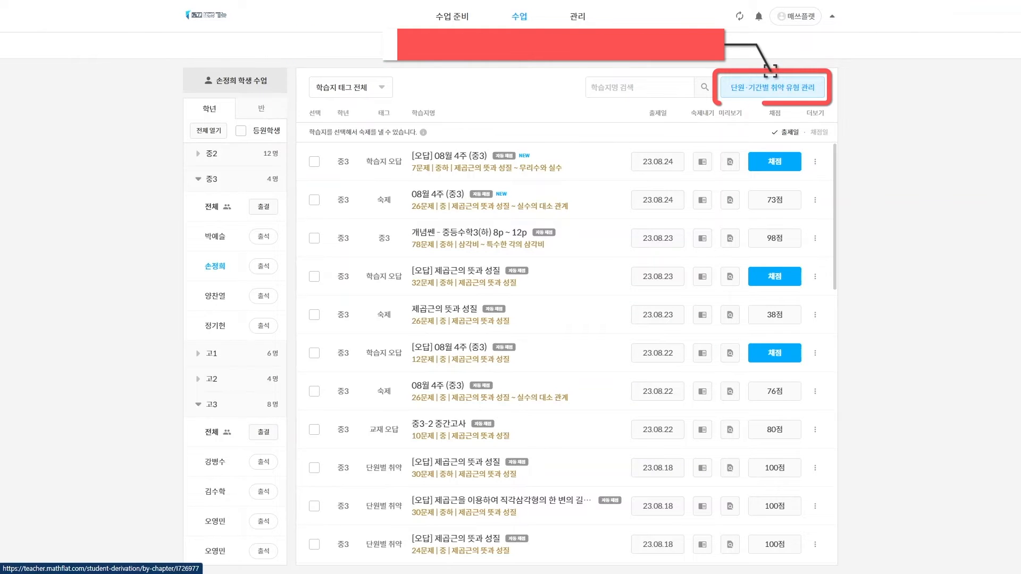
Open 단원·기간별 취약 유형 관리 and expand 실수와 그 계산 and 제곱근의 뜻과 성질
left_click(773, 89)
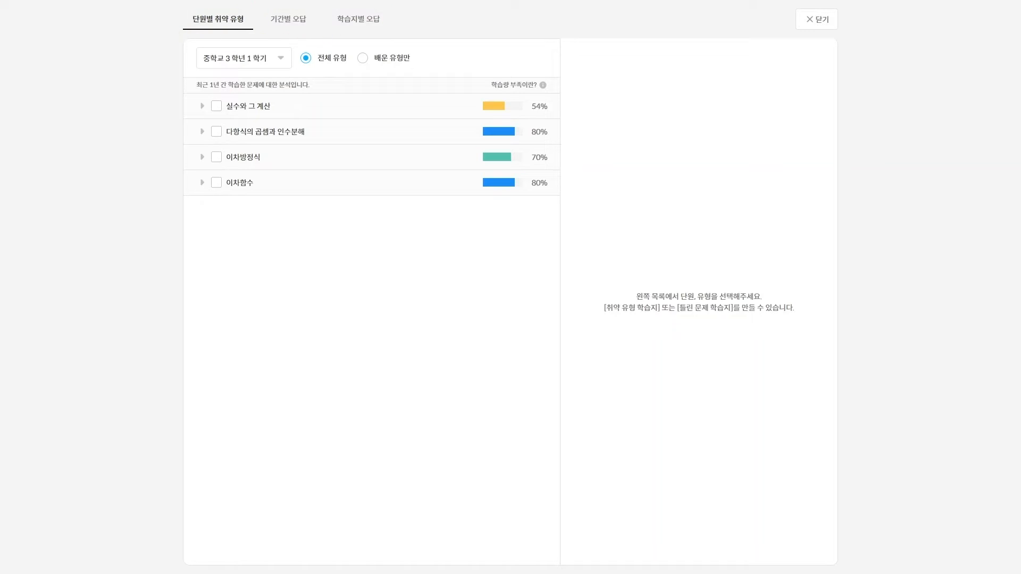
left_click(202, 106)
left_click(226, 157)
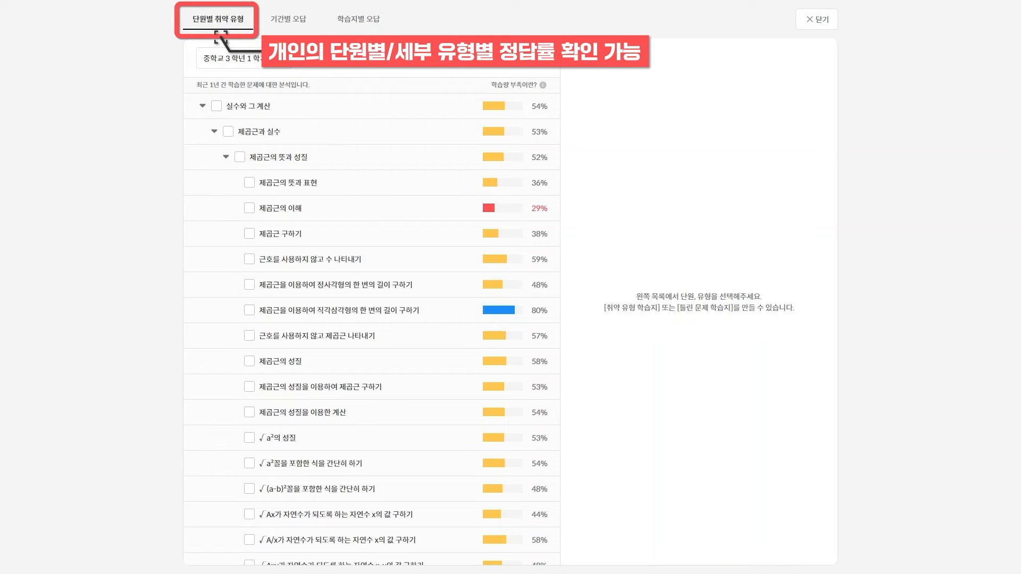
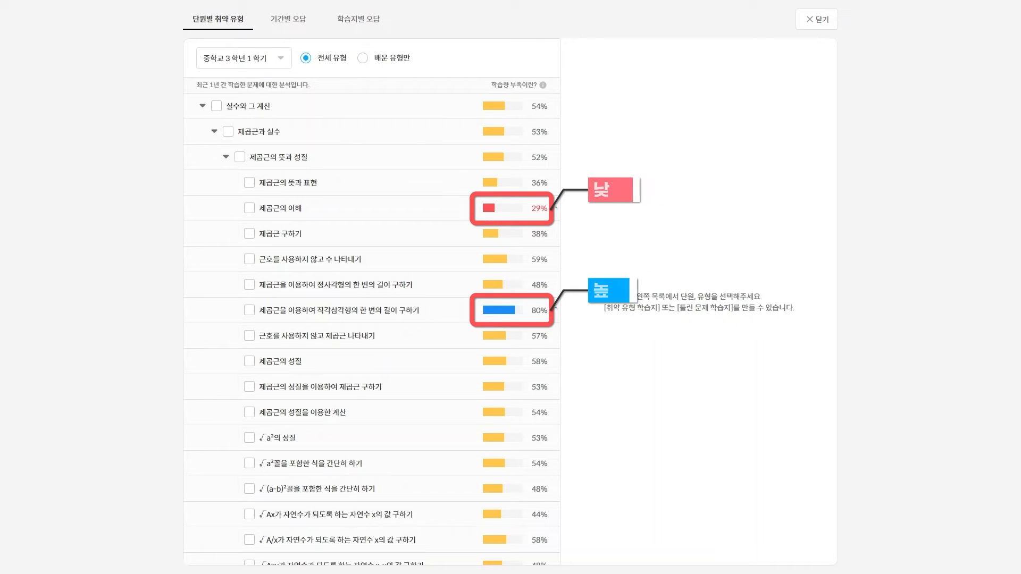
Select the right-triangle side-length and 제곱근의 이해 weak types and open the weak-type ranking
left_click(250, 310)
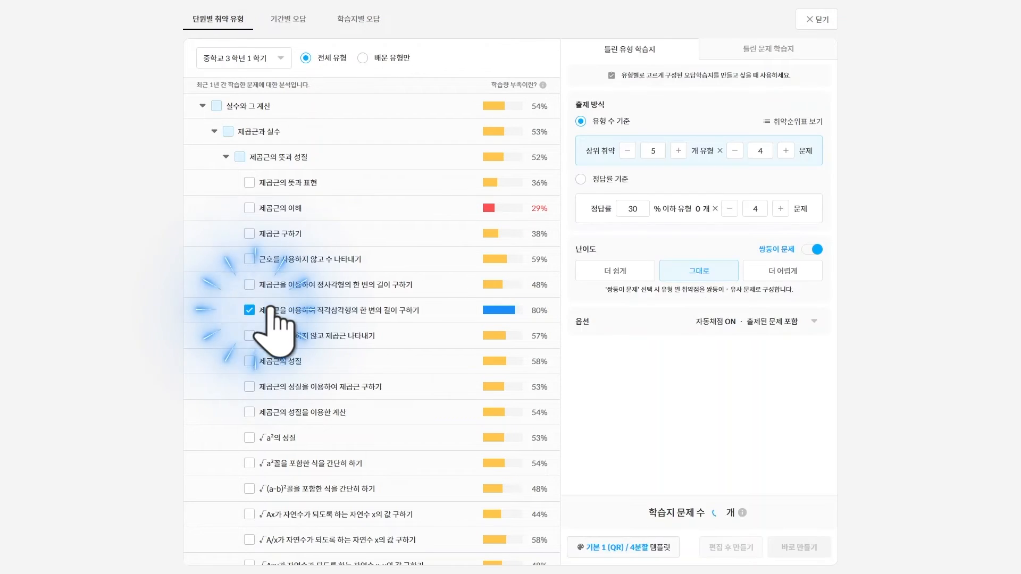
left_click(249, 208)
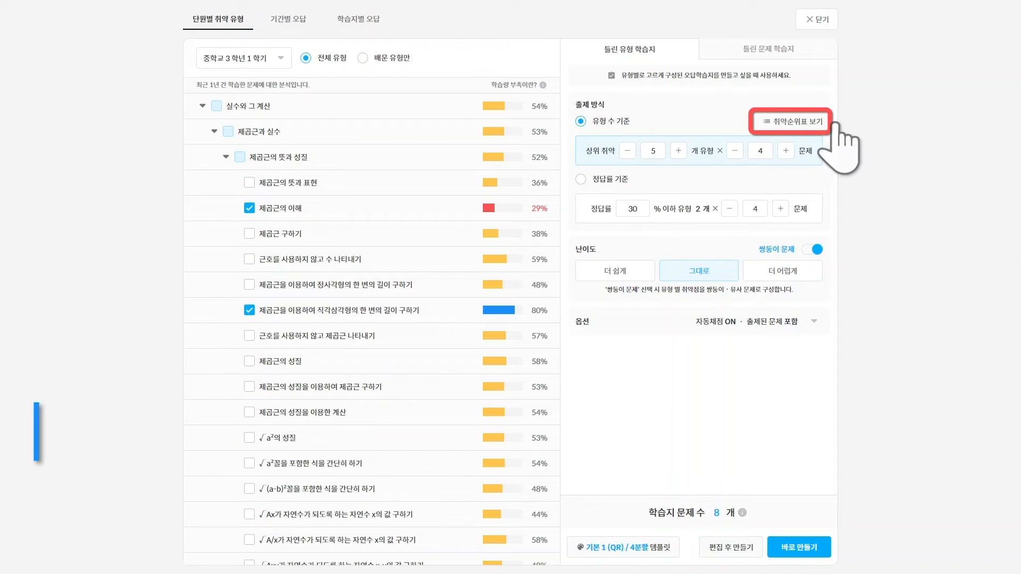
left_click(795, 122)
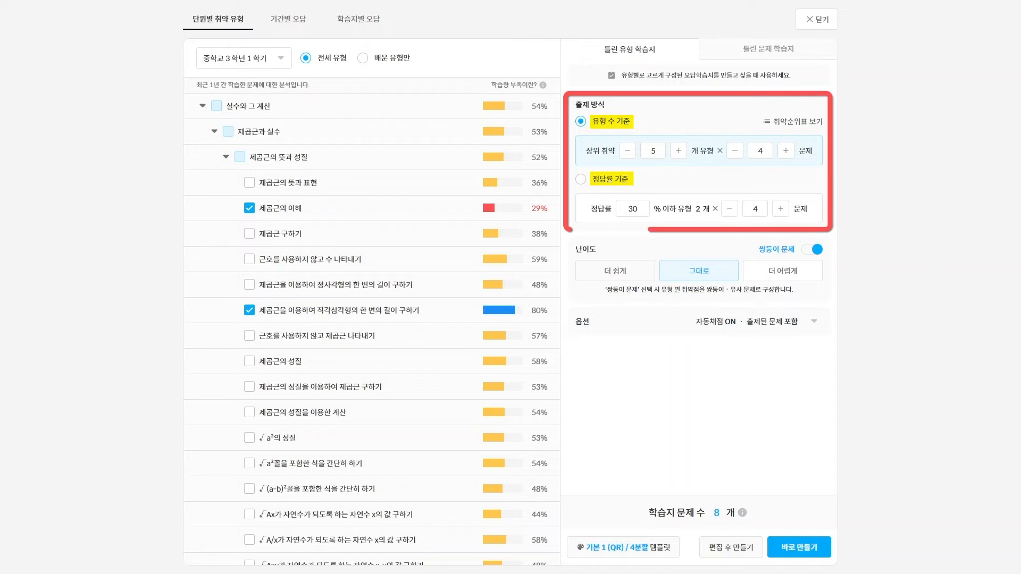
Make the worksheet 더 어렵게, exclude problems already given to the student, then view 기간별 오답
left_click(616, 271)
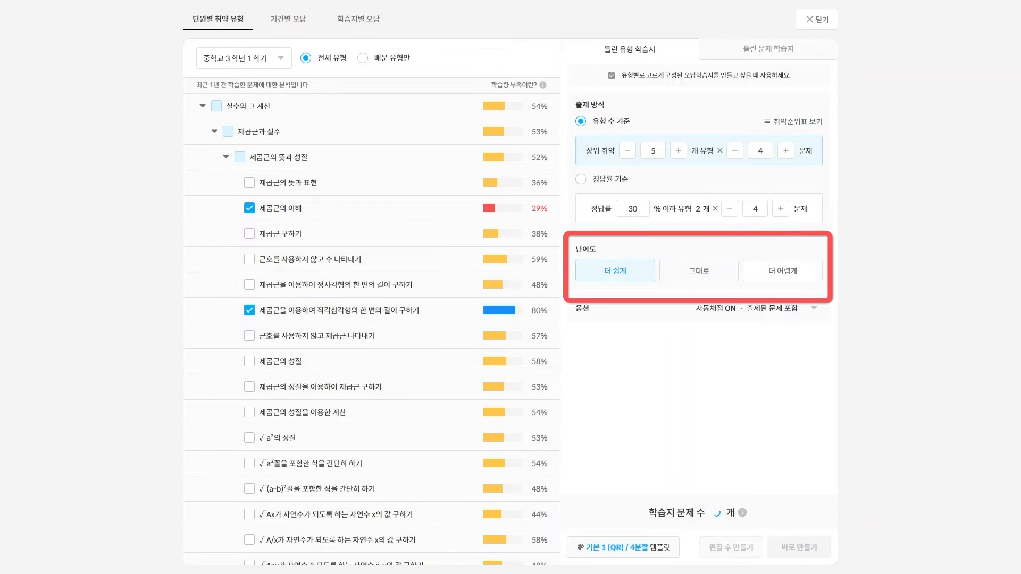
left_click(699, 271)
left_click(783, 270)
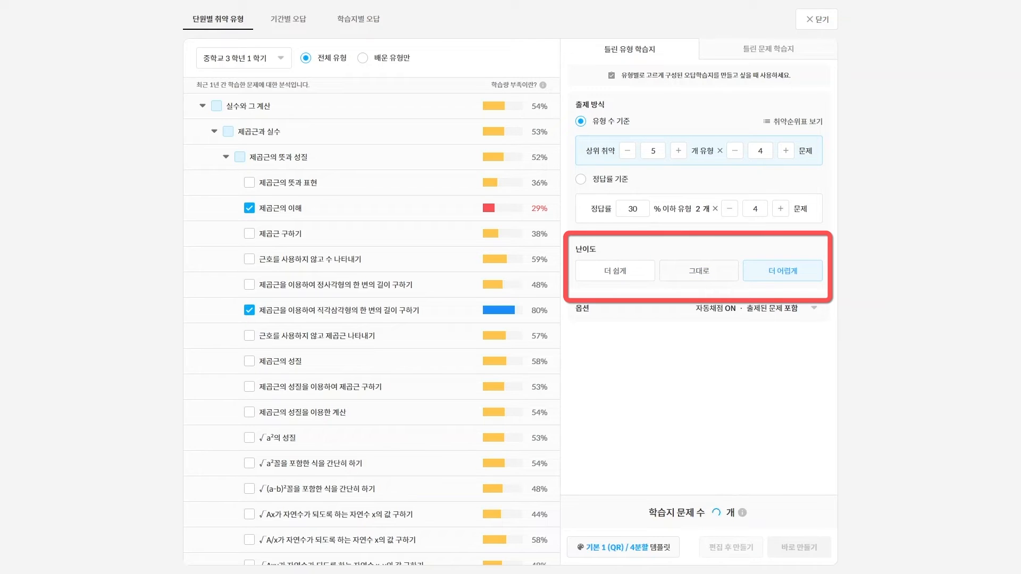
left_click(813, 308)
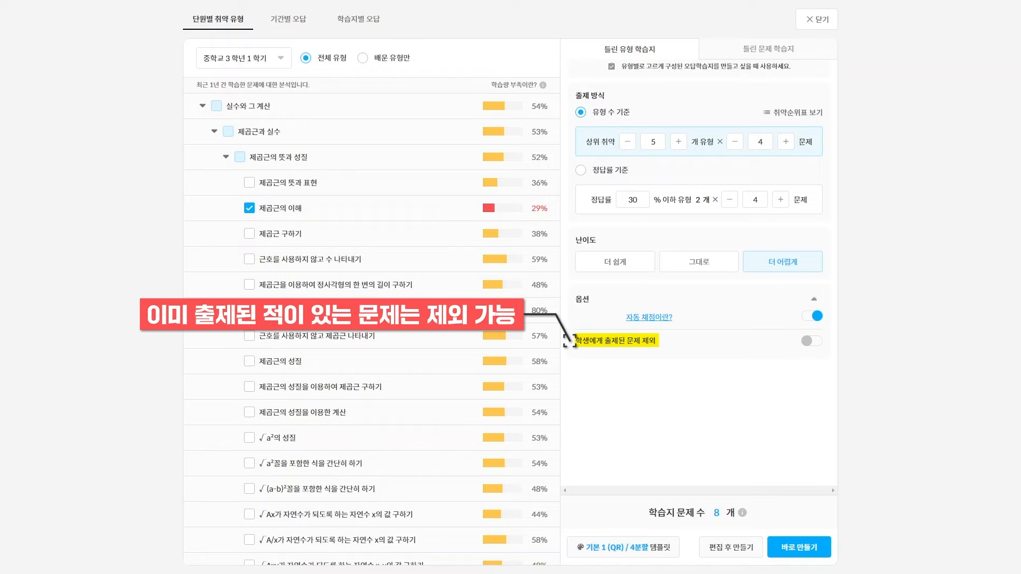
left_click(812, 340)
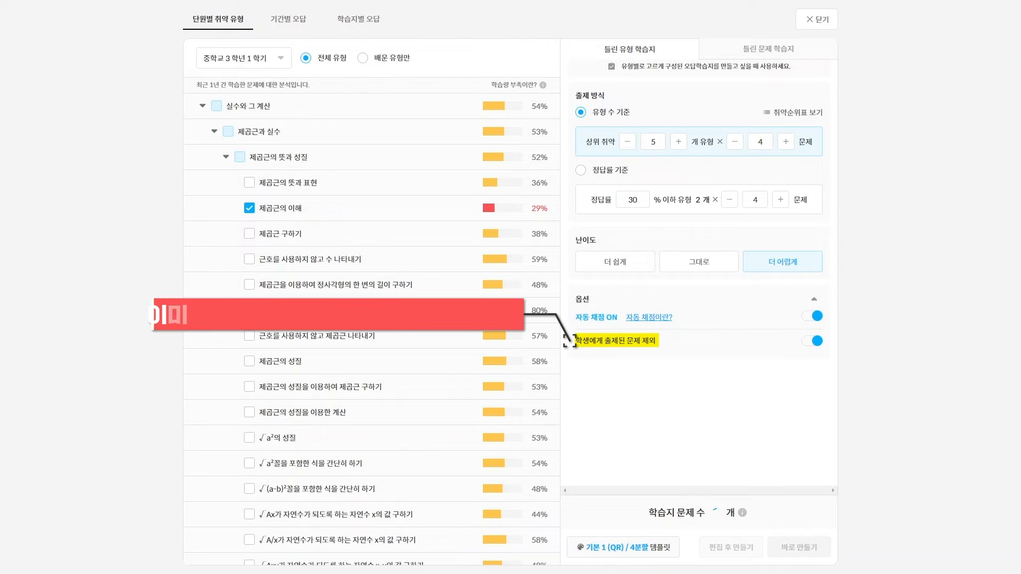
left_click(313, 21)
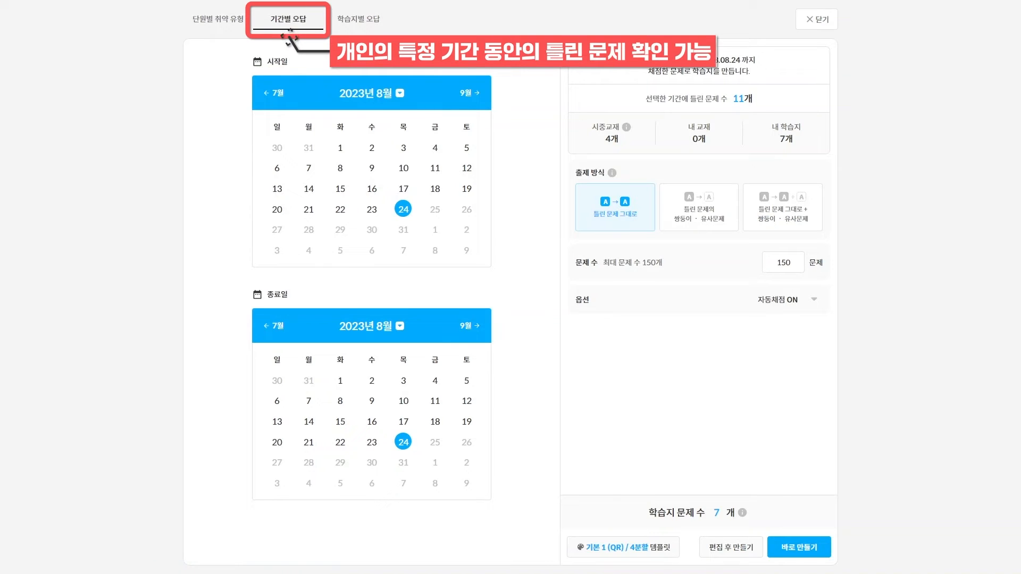
Set the period start to 1 August 2023, then view 학습지별 오답
left_click(340, 147)
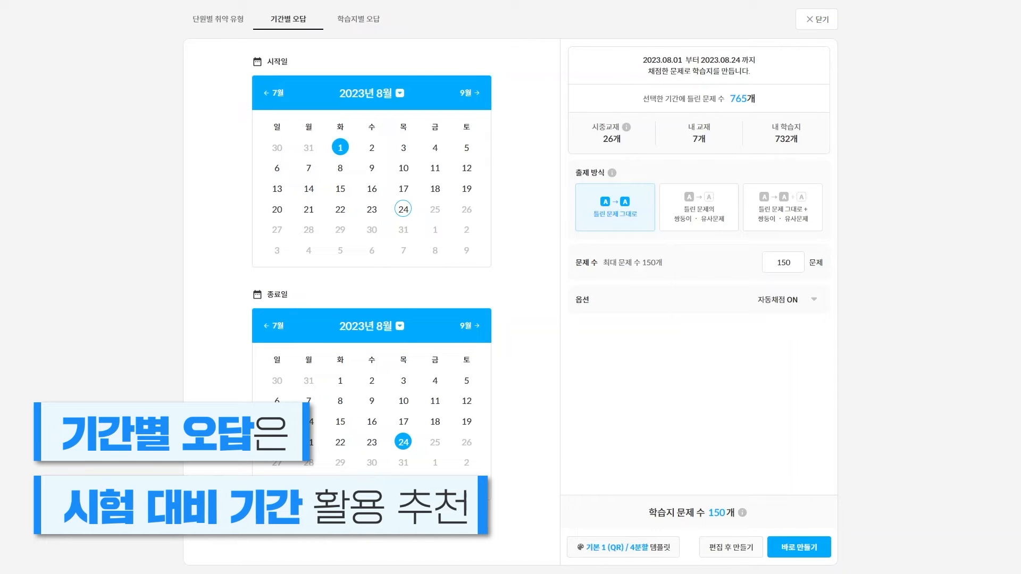
left_click(358, 21)
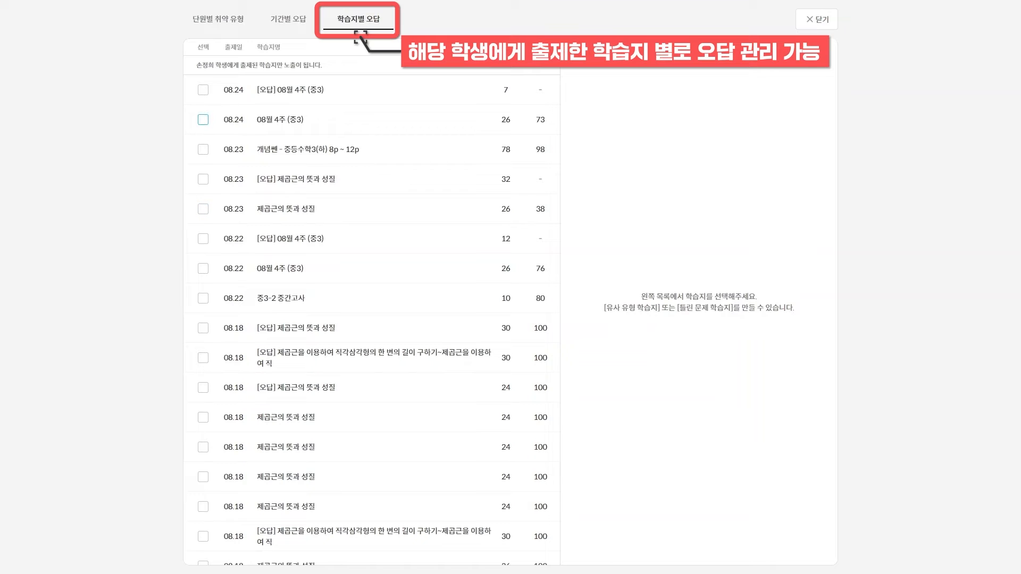
Tick the 08.24, 08.23 제곱근의 뜻과 성질 and 08.22 08월 4주 worksheets
left_click(203, 119)
left_click(204, 208)
left_click(203, 267)
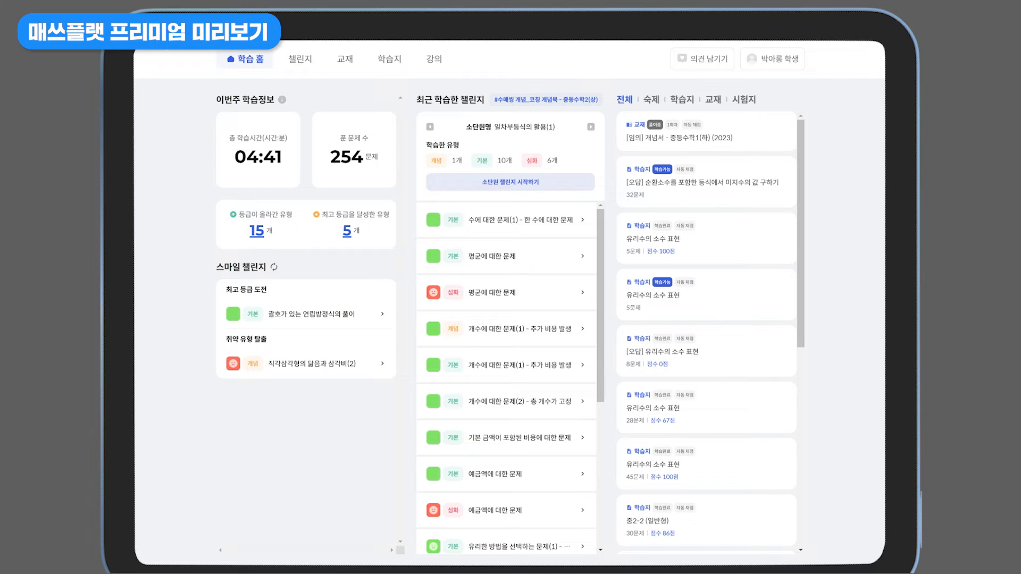
From the student's worksheet list, create 오답학습 and 심화학습 follow-ups for the 부등식 worksheet
left_click(389, 59)
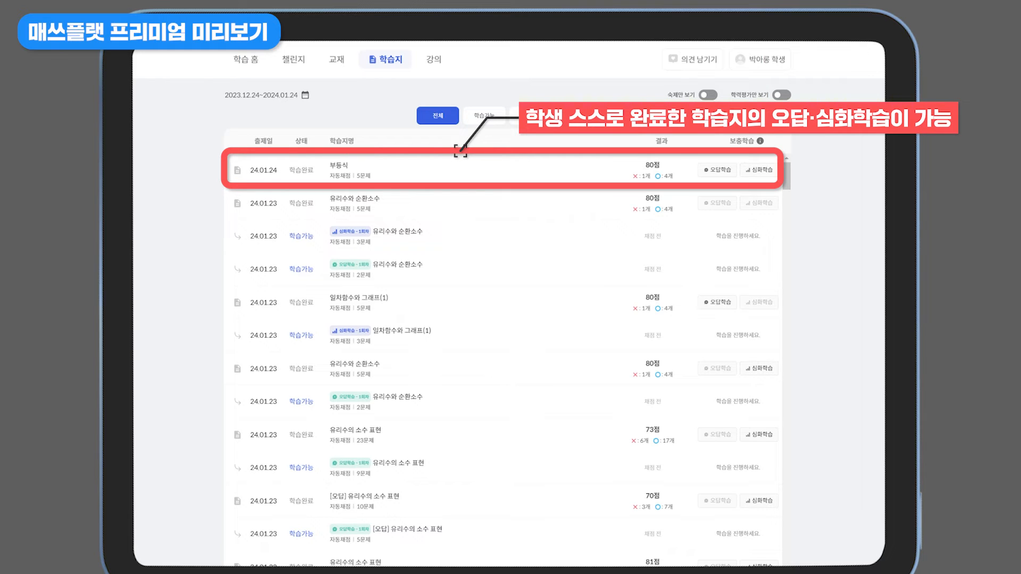
left_click(718, 170)
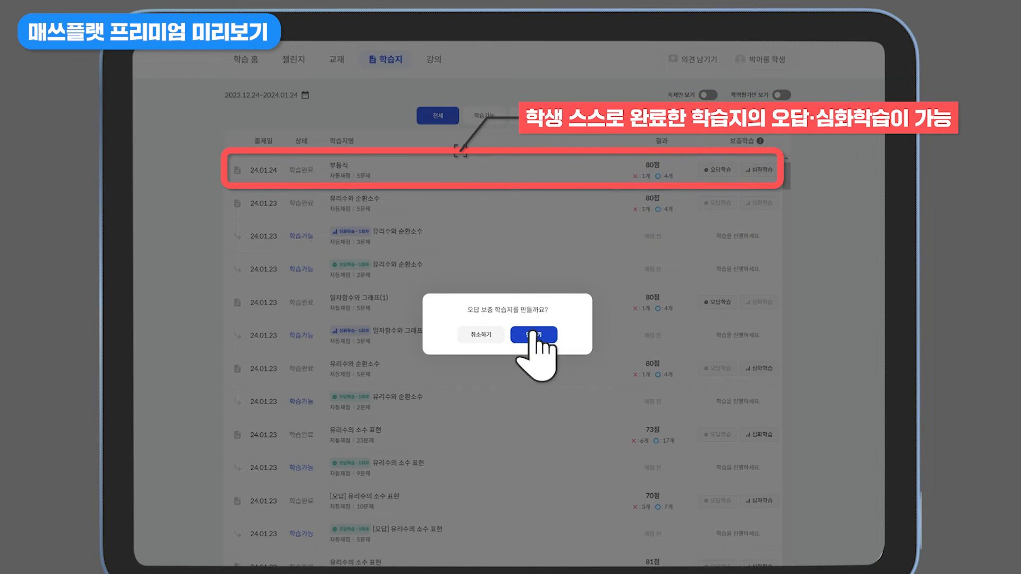
left_click(533, 335)
left_click(762, 170)
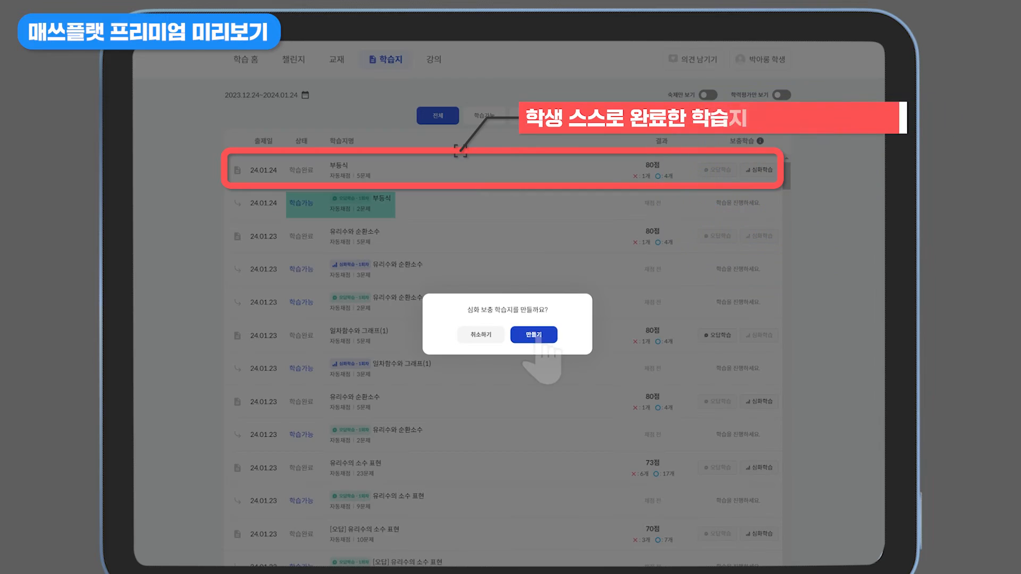
left_click(533, 335)
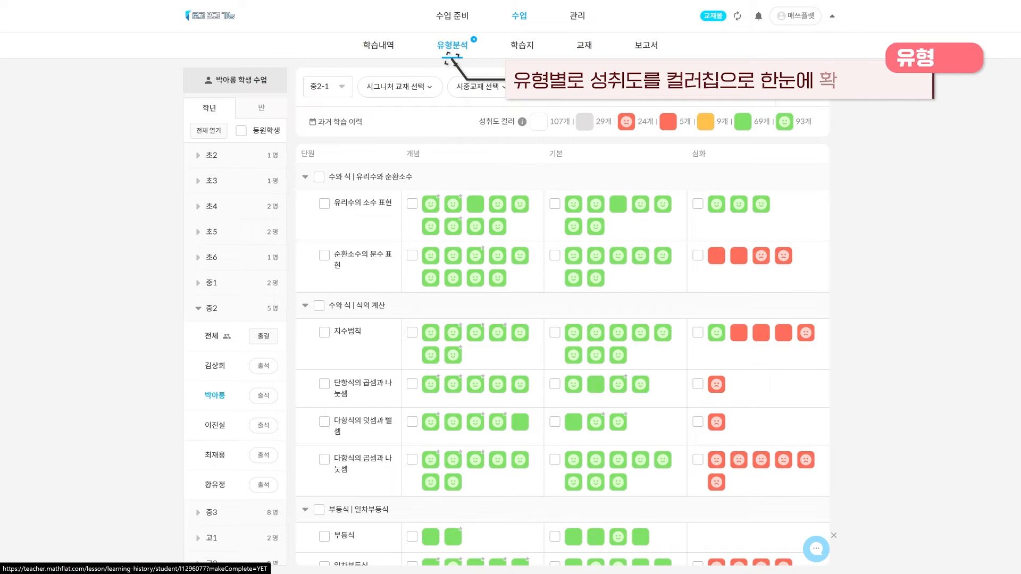
Check the 학습내역, then return to 유형분석 and show the 성취도 컬러 guide
left_click(379, 45)
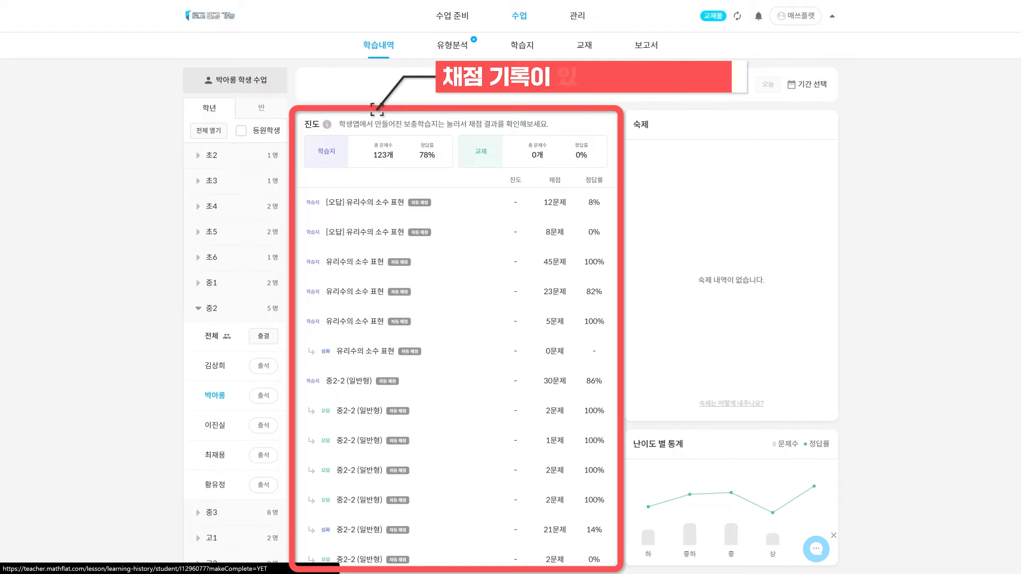
left_click(449, 47)
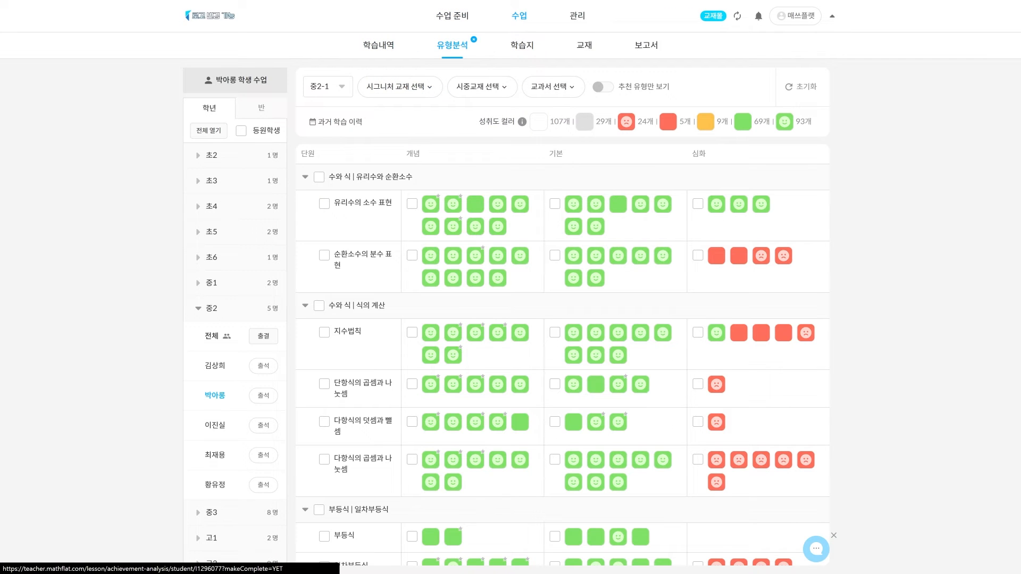
scroll(562, 361, "down", 1)
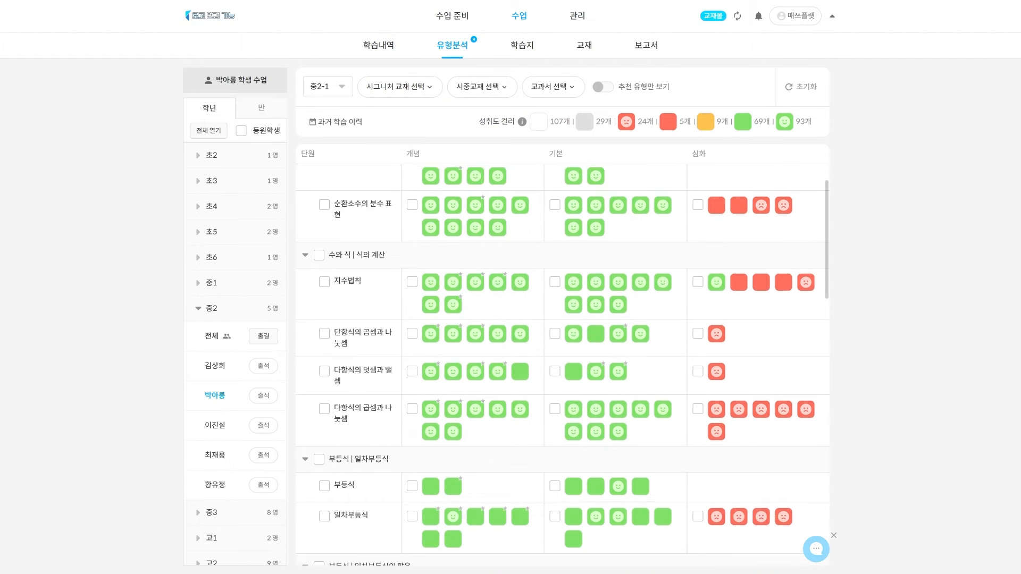
scroll(562, 365, "down", 5)
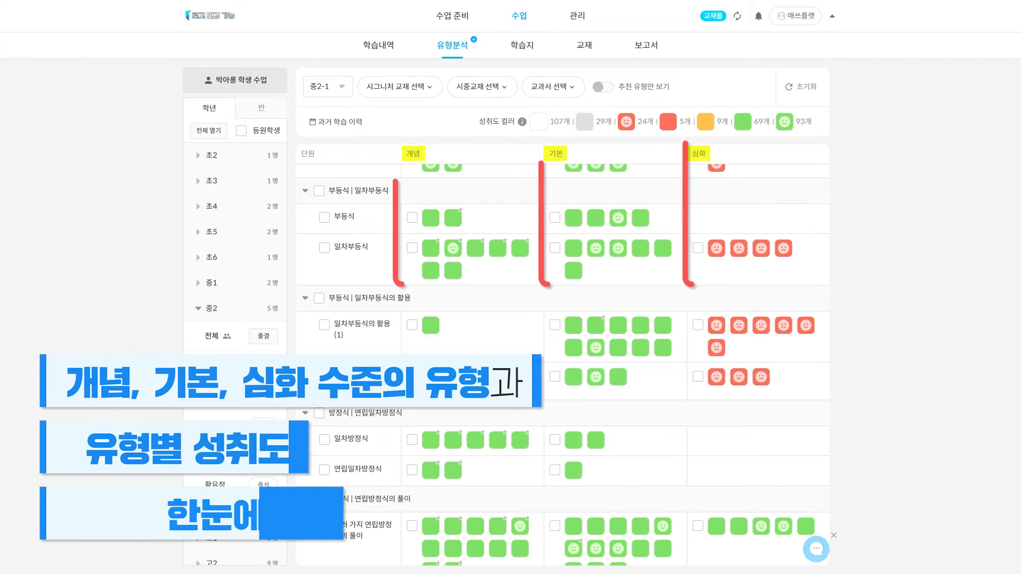
left_click(522, 121)
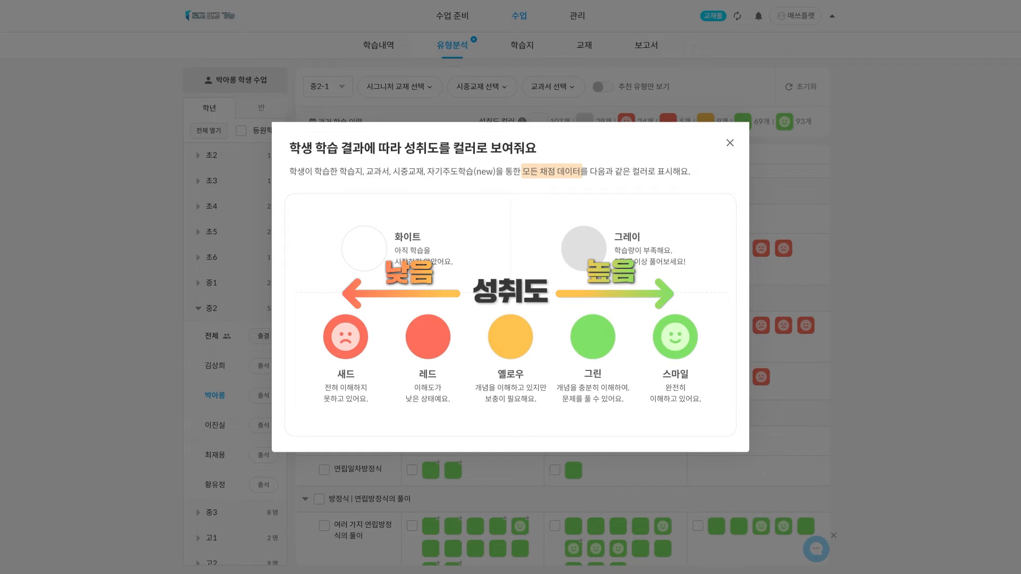
Close the colour guide and filter the grid by the first commercial textbook
left_click(729, 142)
left_click(479, 89)
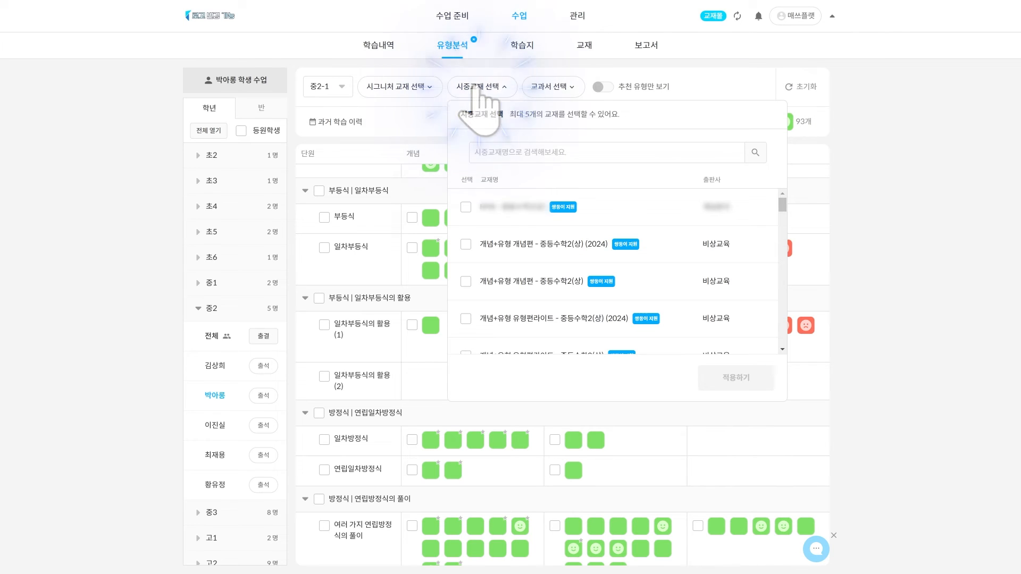
left_click(466, 207)
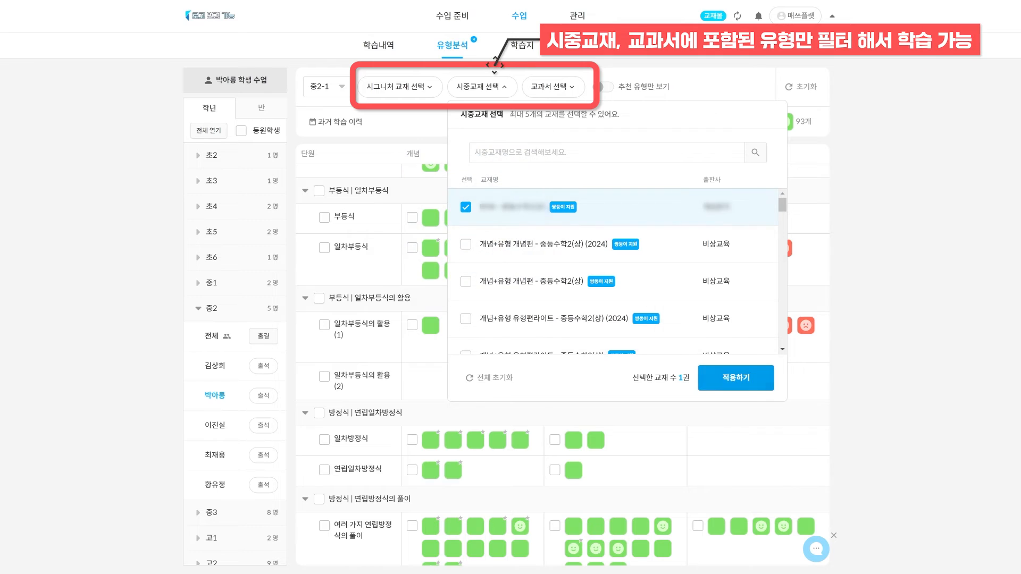
left_click(736, 378)
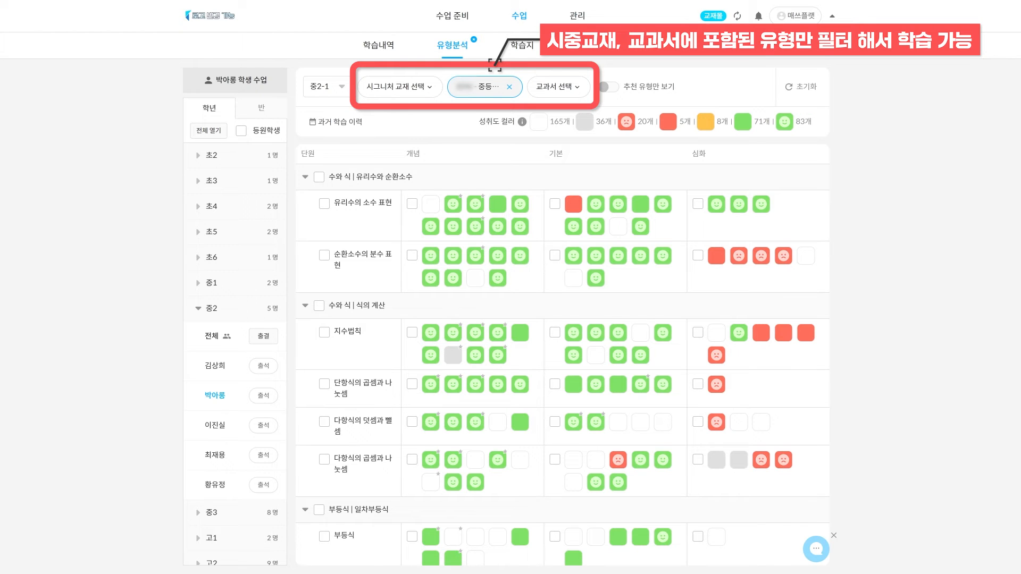
Swap to the 금성 school textbook filter, review the grid, then clear it
left_click(509, 87)
left_click(551, 88)
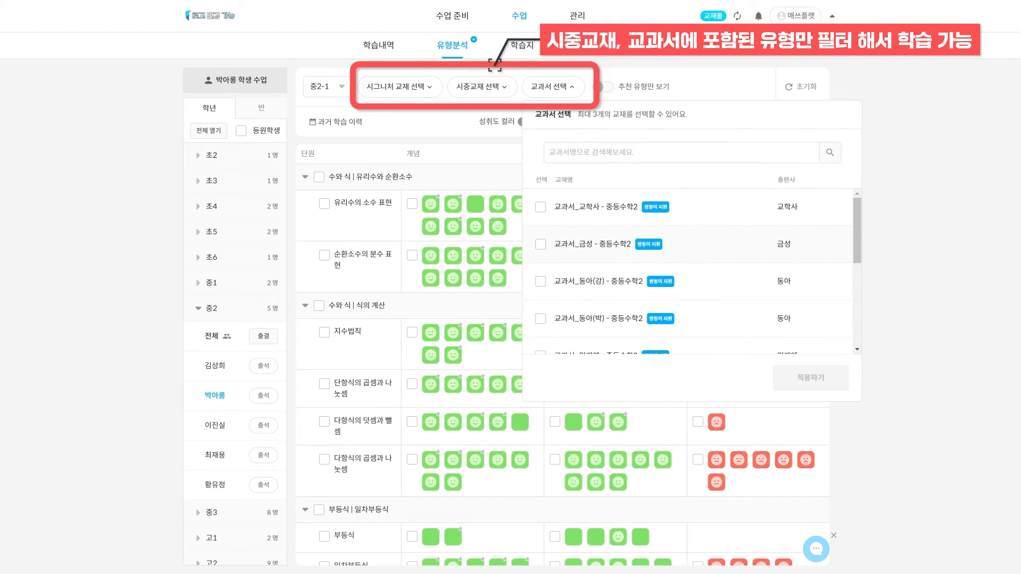
left_click(541, 243)
left_click(810, 377)
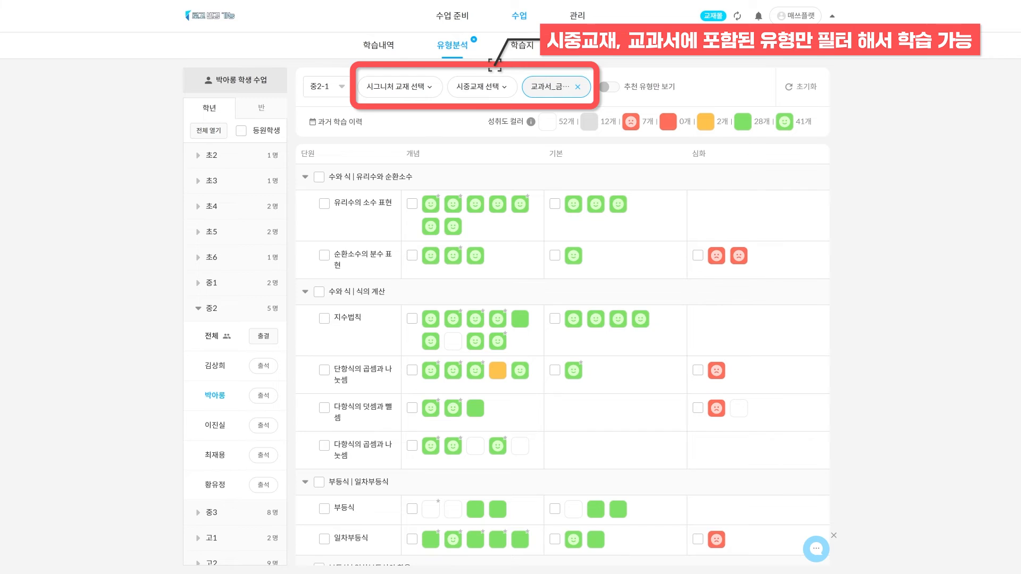
scroll(558, 319, "down", 1)
scroll(562, 364, "down", 5)
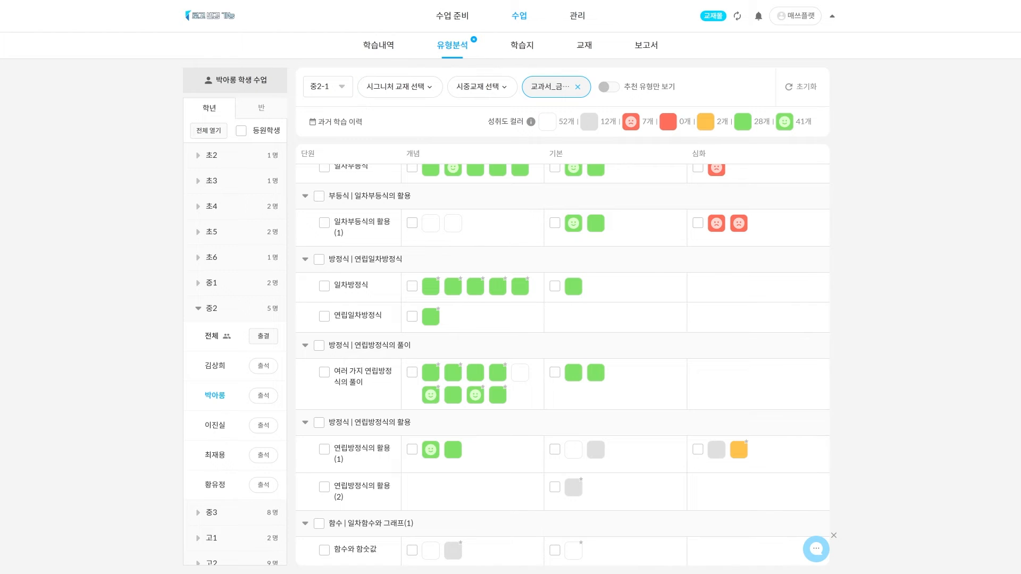
left_click(578, 87)
Turn 추천 유형만 보기 on to review recommended types, then off again
left_click(603, 87)
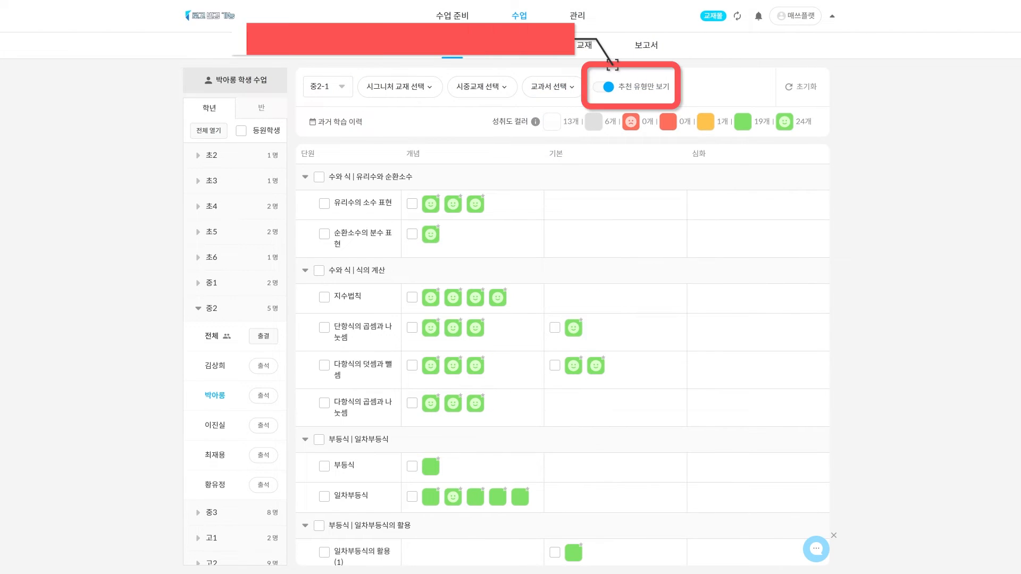
scroll(562, 361, "down", 3)
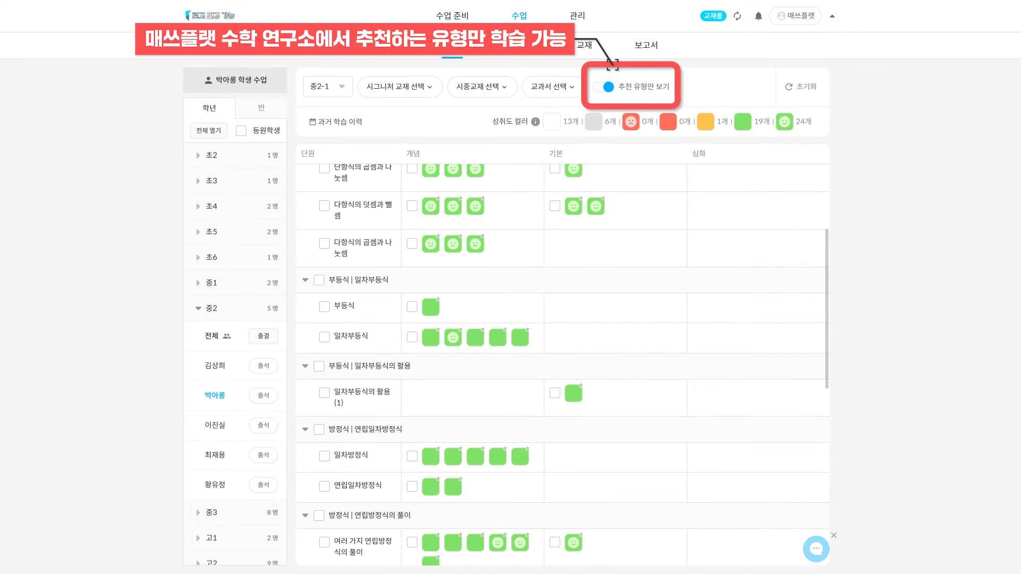
scroll(562, 365, "down", 5)
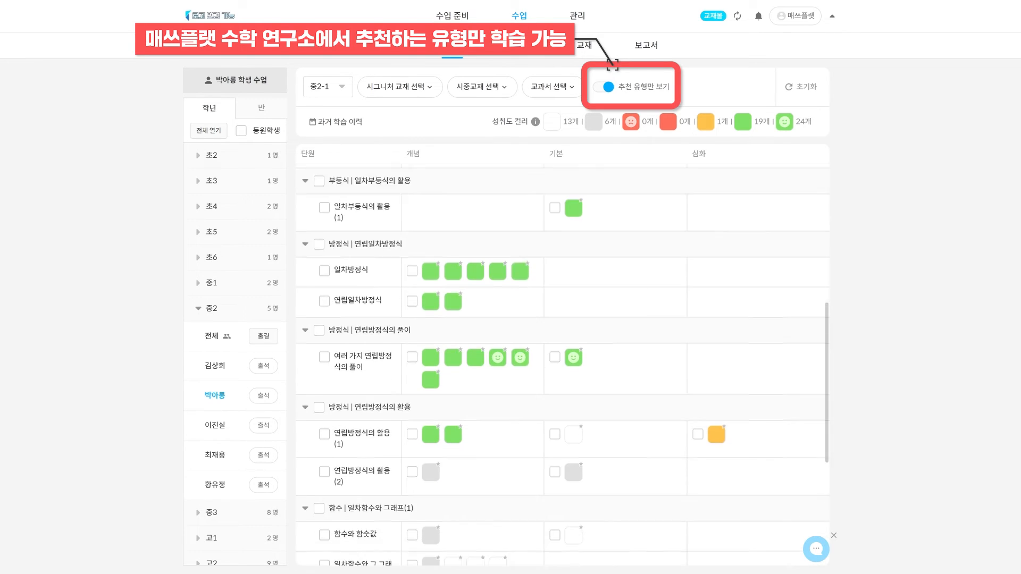
scroll(562, 365, "down", 1)
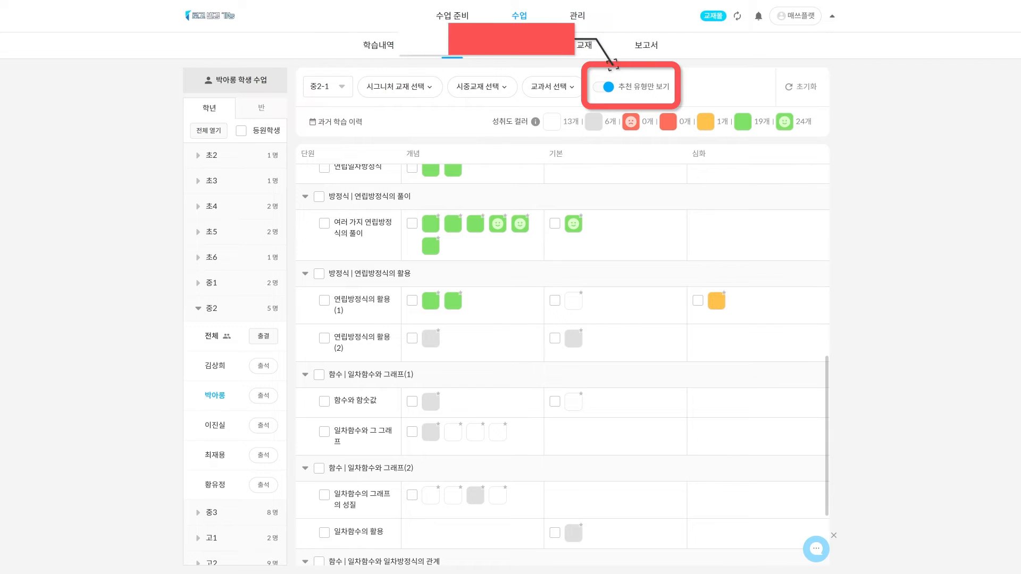
left_click(604, 87)
mouse_move(498, 247)
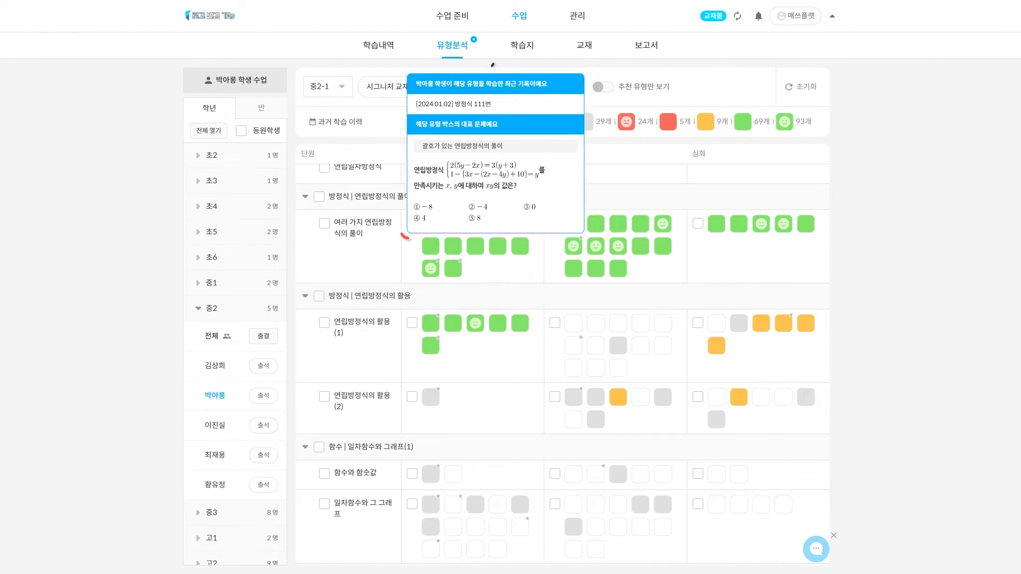
Filter the grid to white and grey achievement levels and inspect advanced-level types
left_click(717, 346)
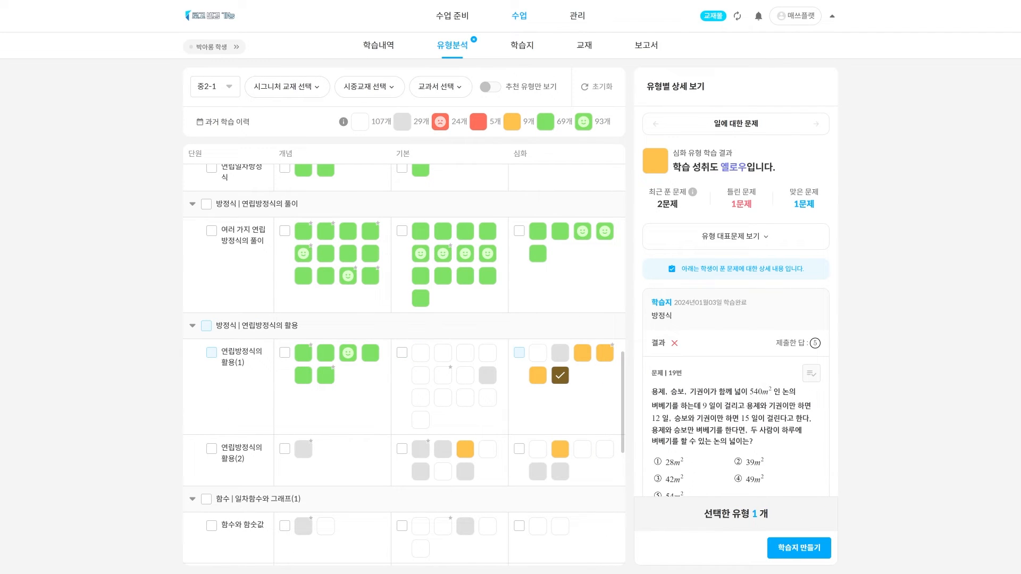
scroll(735, 319, "down", 3)
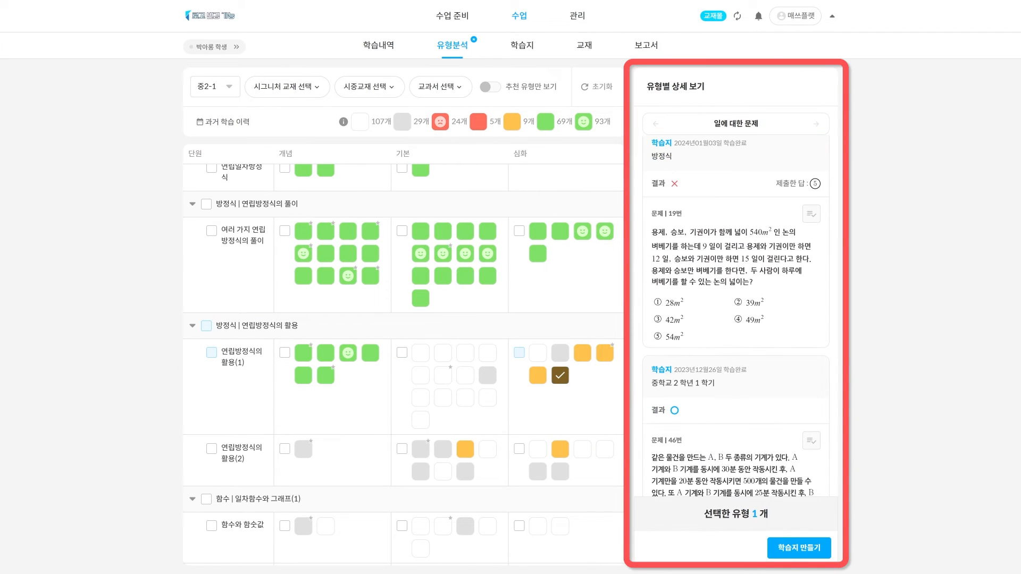
scroll(736, 319, "down", 2)
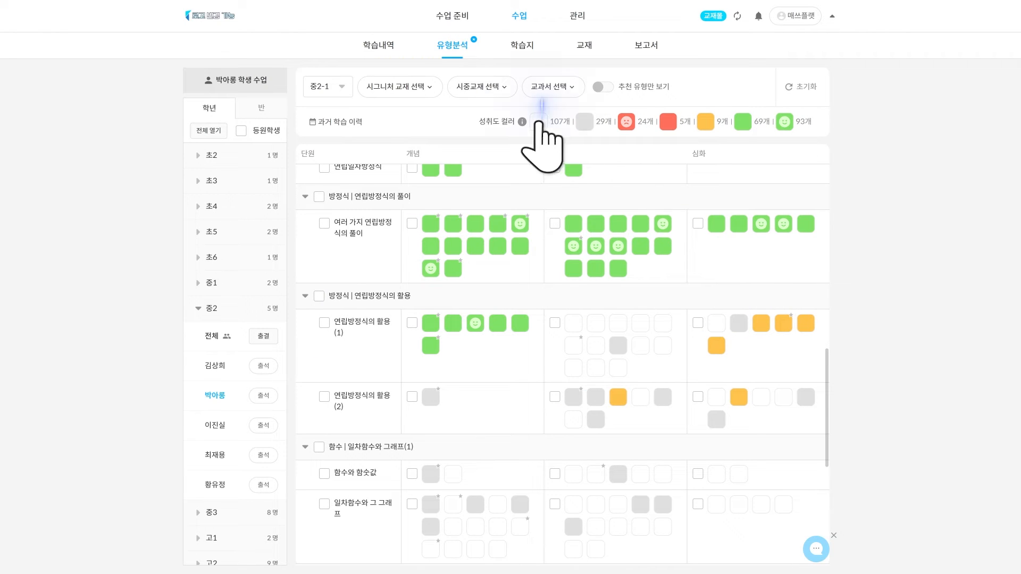
left_click(538, 122)
left_click(584, 121)
left_click(716, 206)
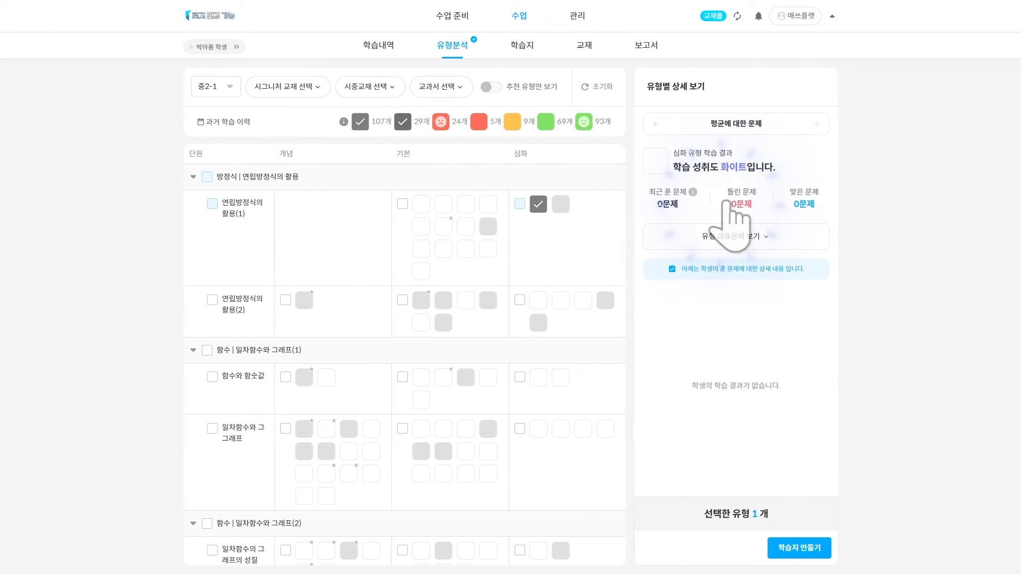
left_click(564, 204)
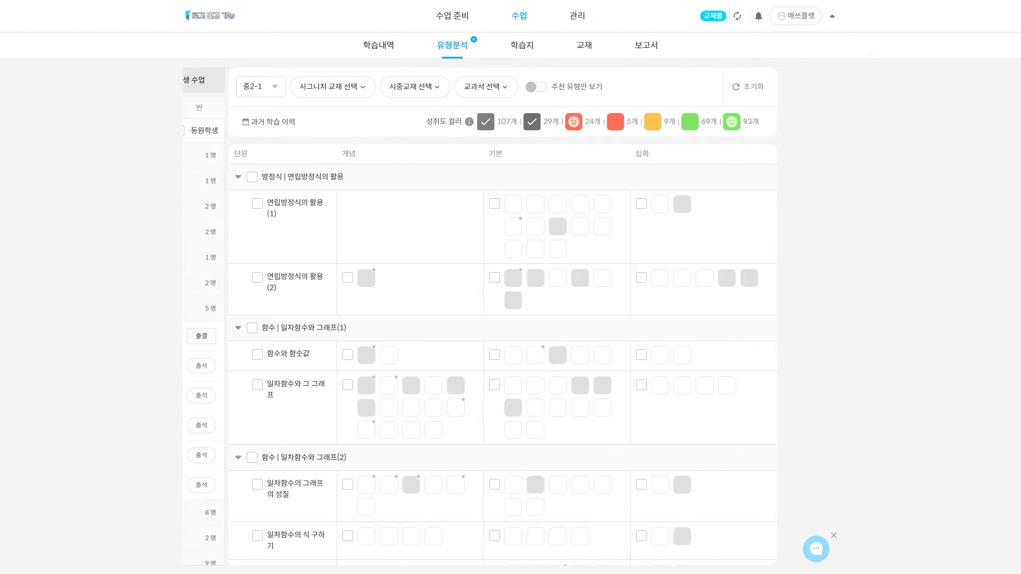
Filter to sad and red levels, pick three weak types including 다항식의 덧셈과 뺄셈, and start a worksheet
left_click(622, 121)
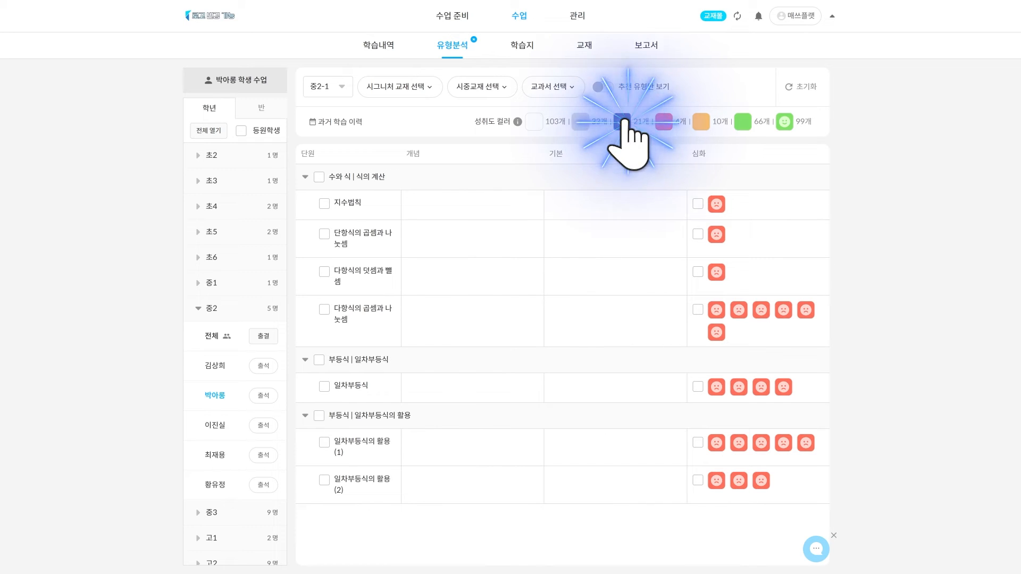
left_click(664, 121)
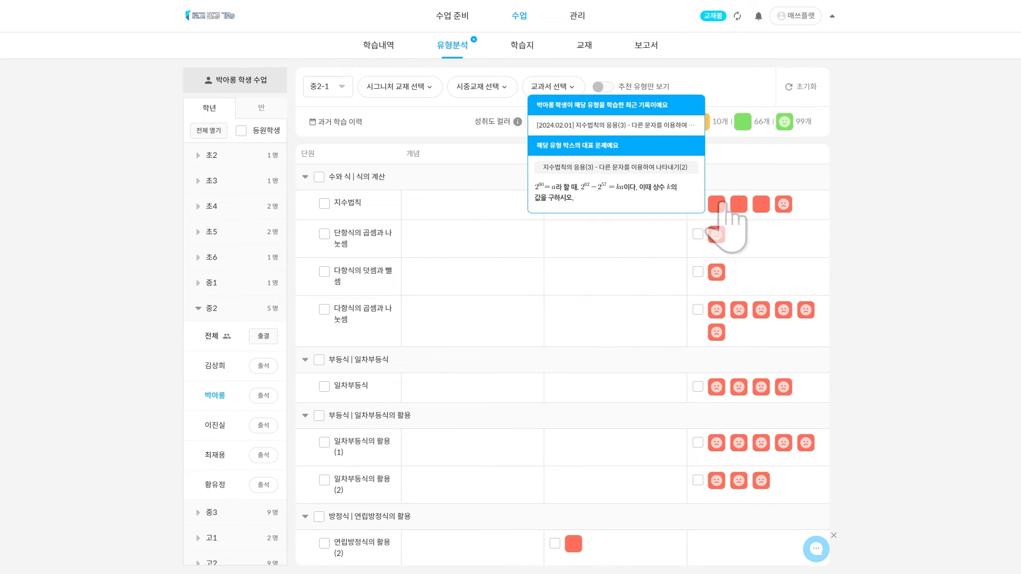
left_click(726, 206)
left_click(538, 273)
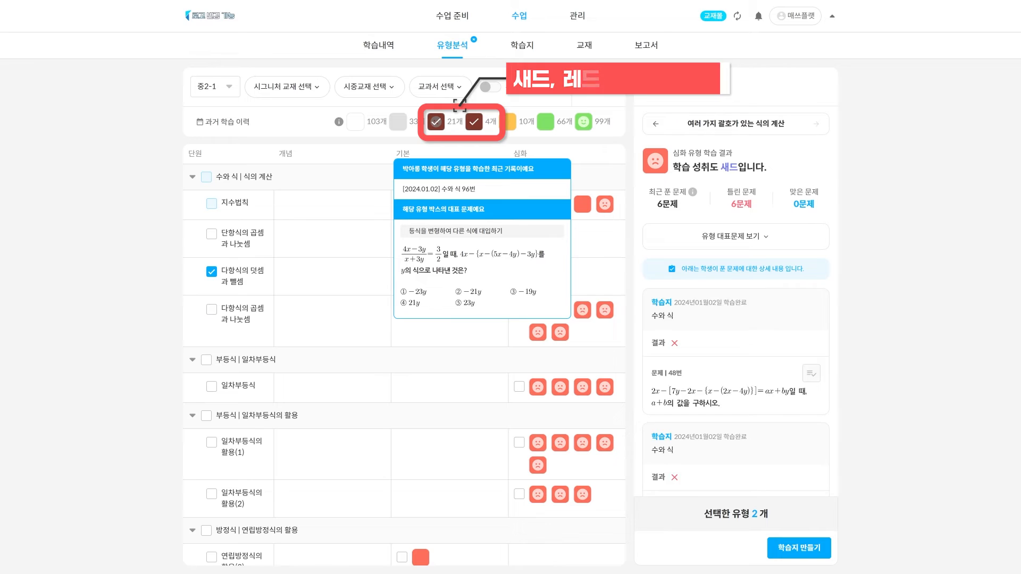
left_click(583, 310)
left_click(798, 548)
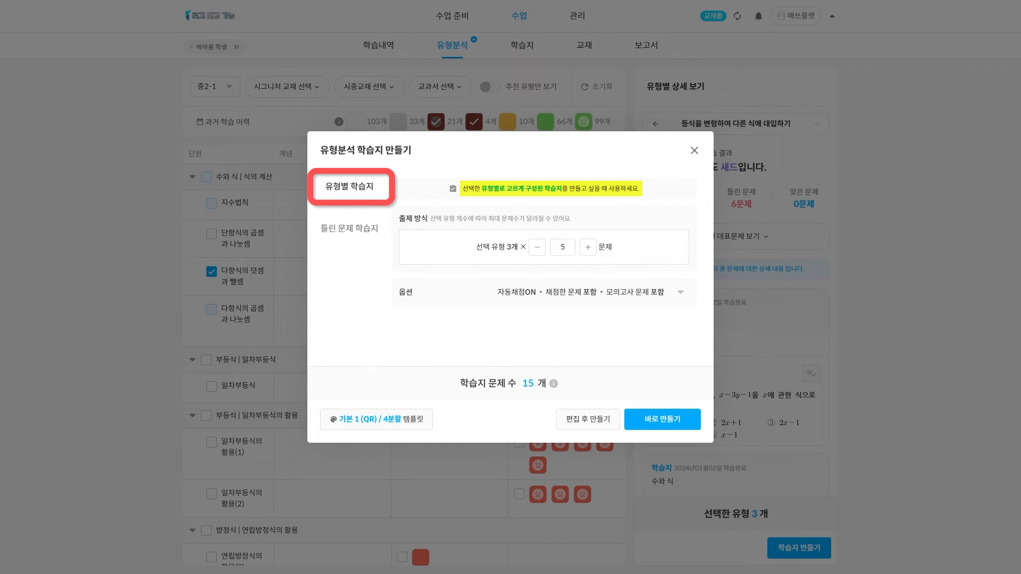
Set 7 problems per type (21 total), excluding already-graded and mock-exam problems
left_click(346, 228)
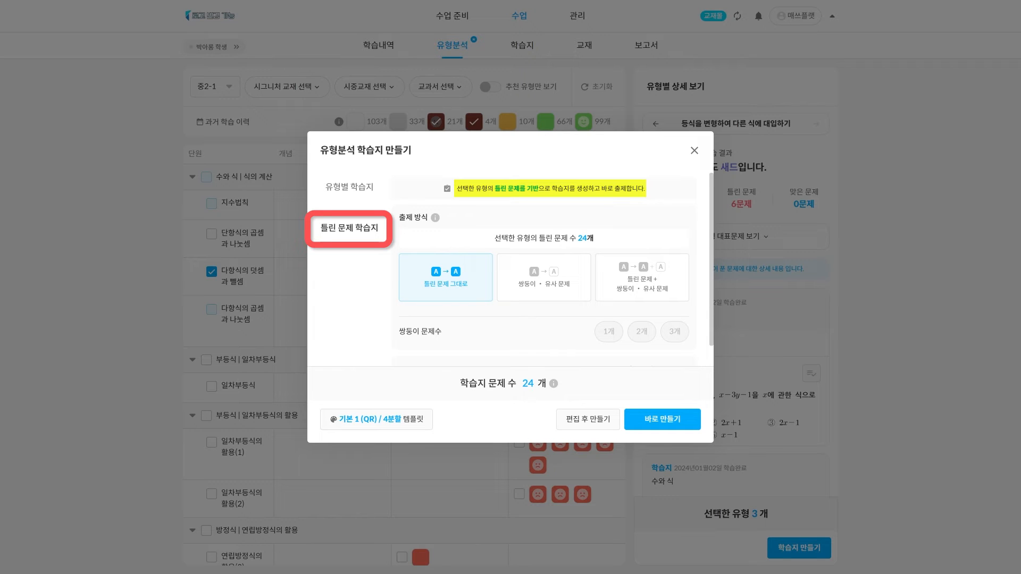
left_click(350, 187)
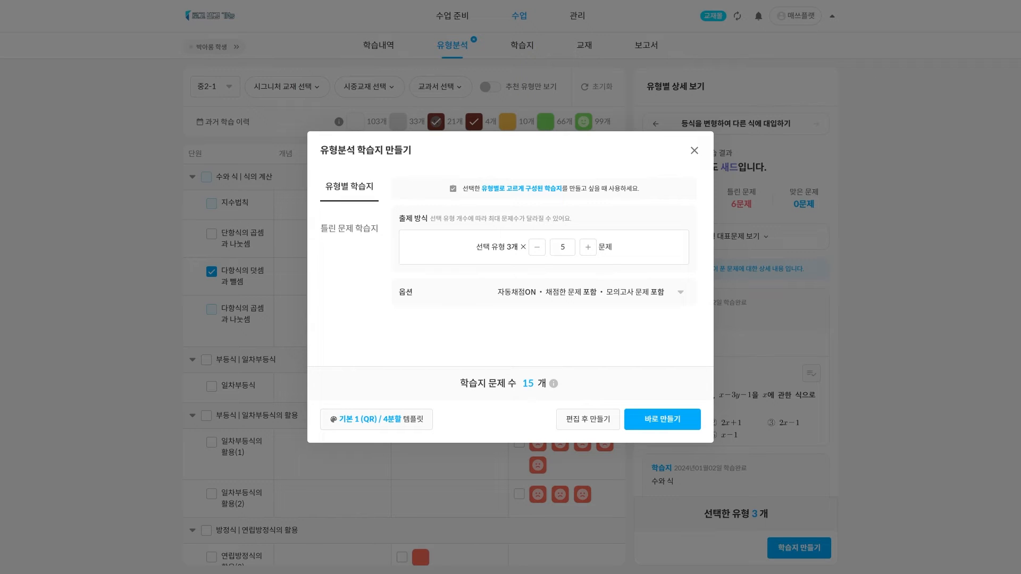
left_click(587, 247)
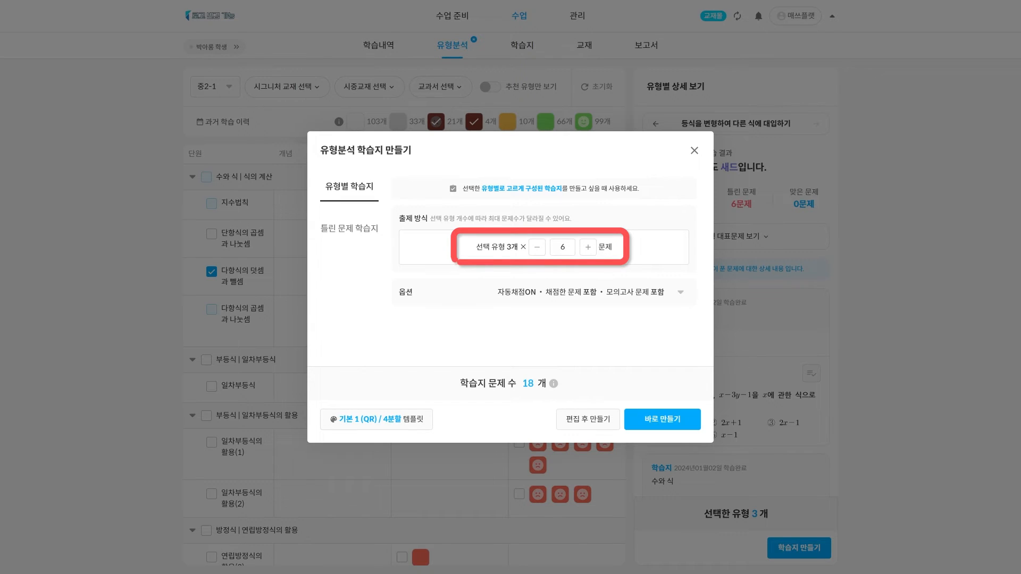
left_click(588, 247)
left_click(680, 292)
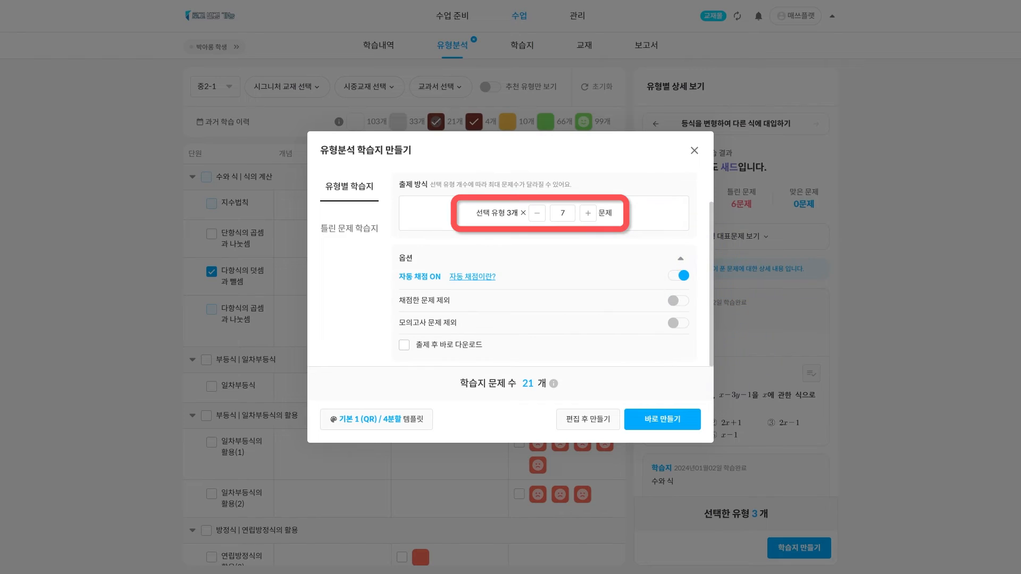
left_click(678, 300)
left_click(678, 323)
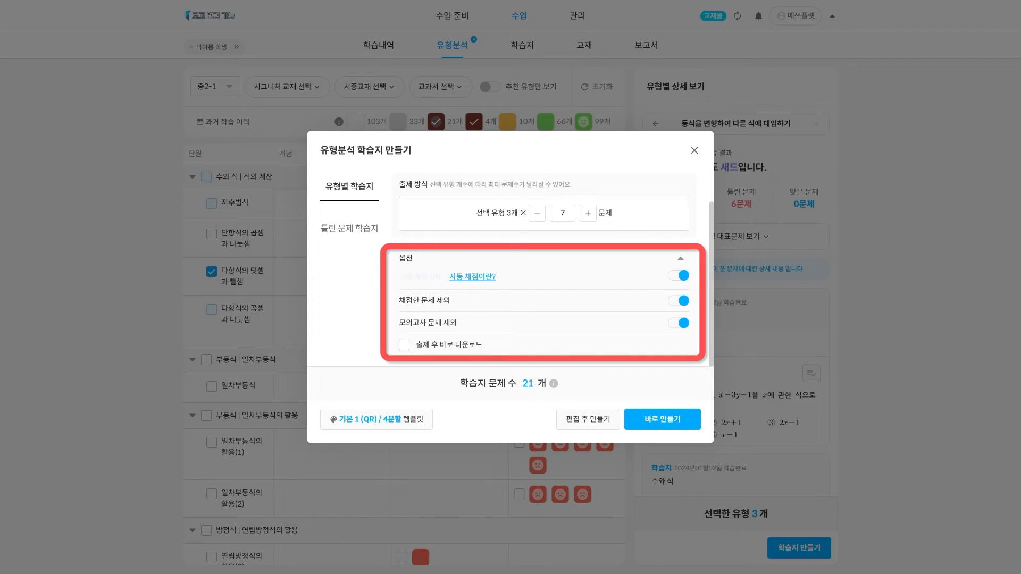
left_click(349, 230)
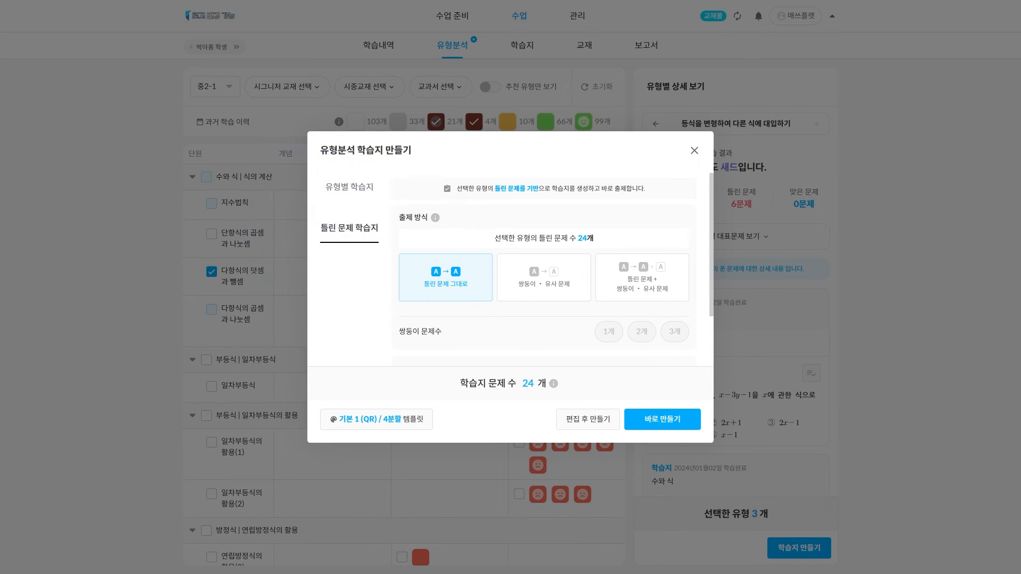
Combine original wrong problems with 3 twin/similar problems each, totalling 72 problems
left_click(543, 277)
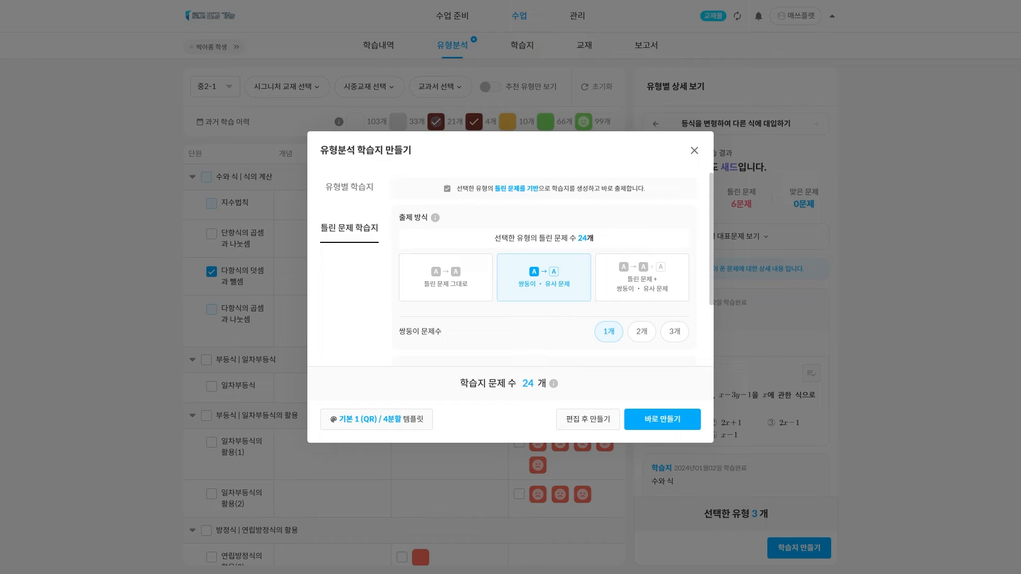
left_click(642, 332)
left_click(674, 332)
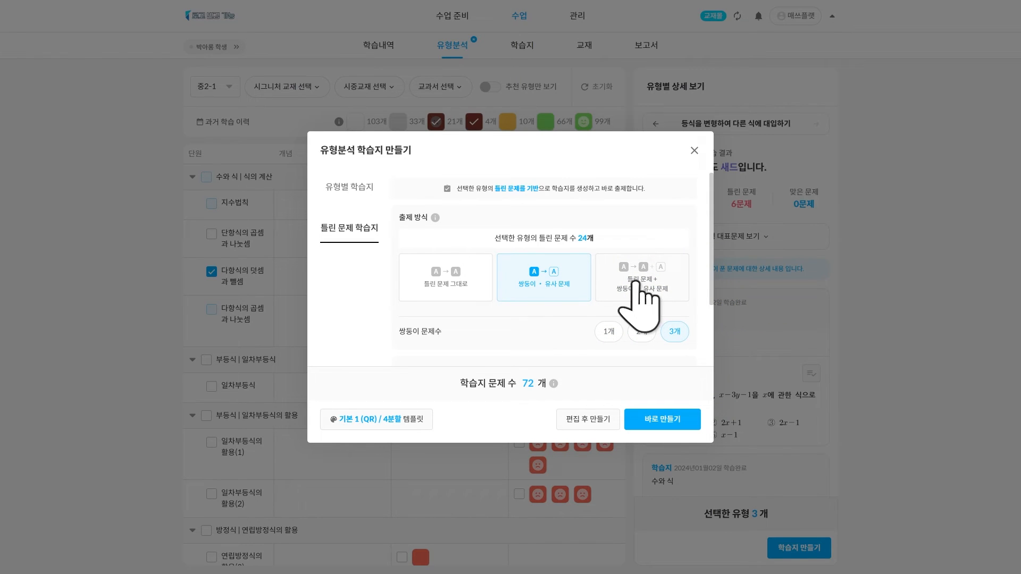
left_click(646, 289)
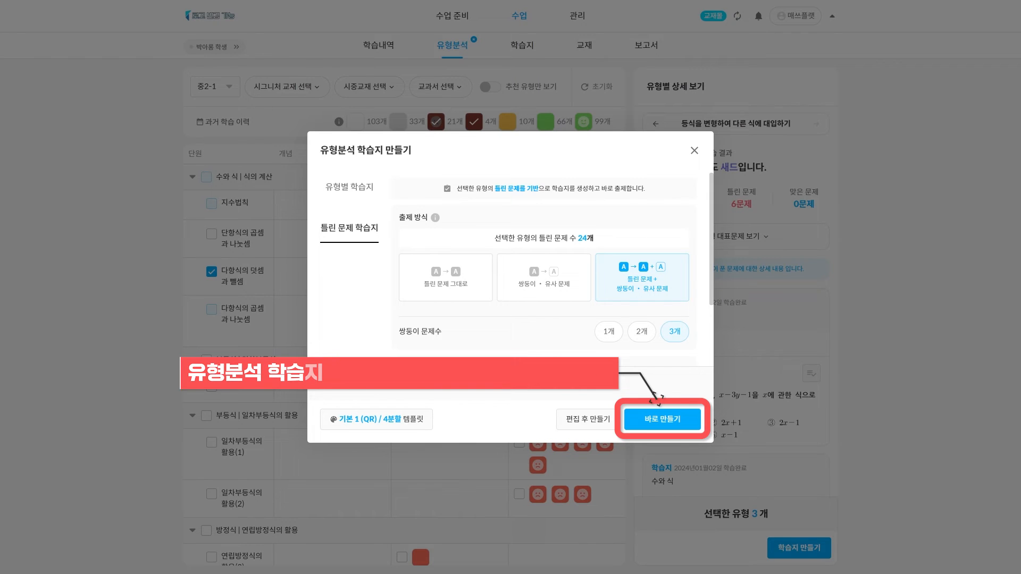
Open the worksheet in 편집 후 만들기 and move problems 3 and 4 up one place each
left_click(586, 419)
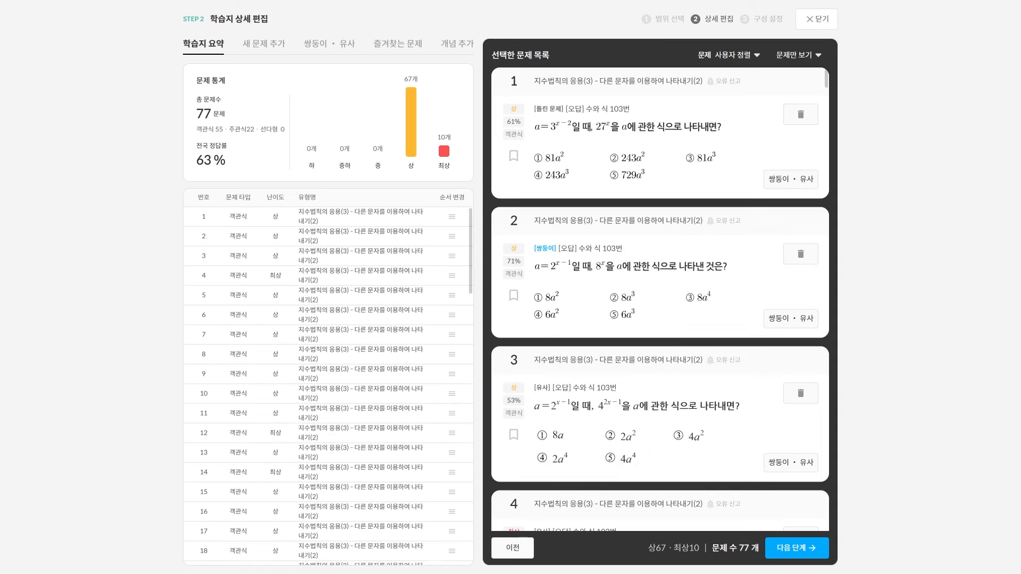
left_click_drag(648, 391, 640, 253)
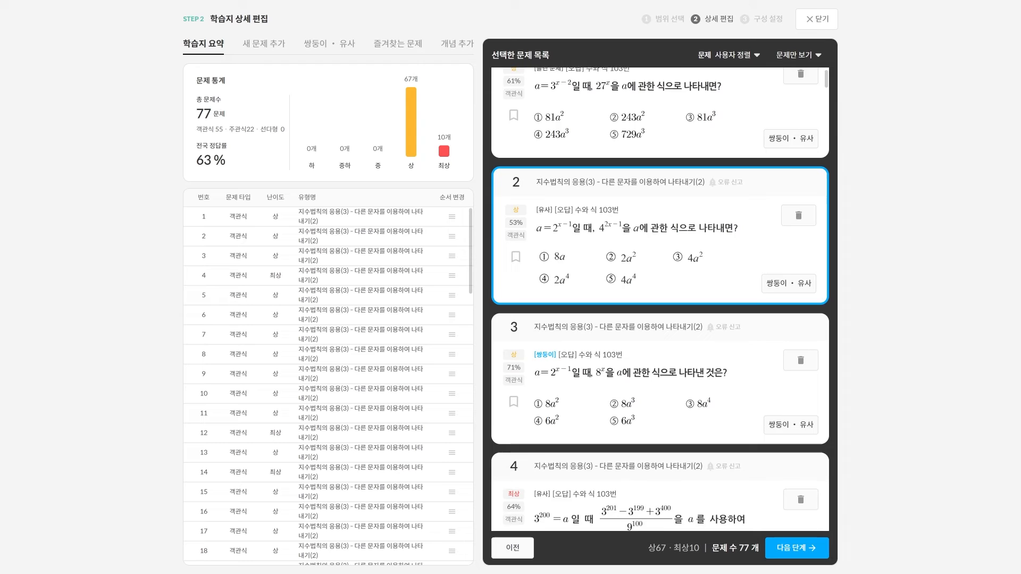
left_click_drag(649, 447, 639, 310)
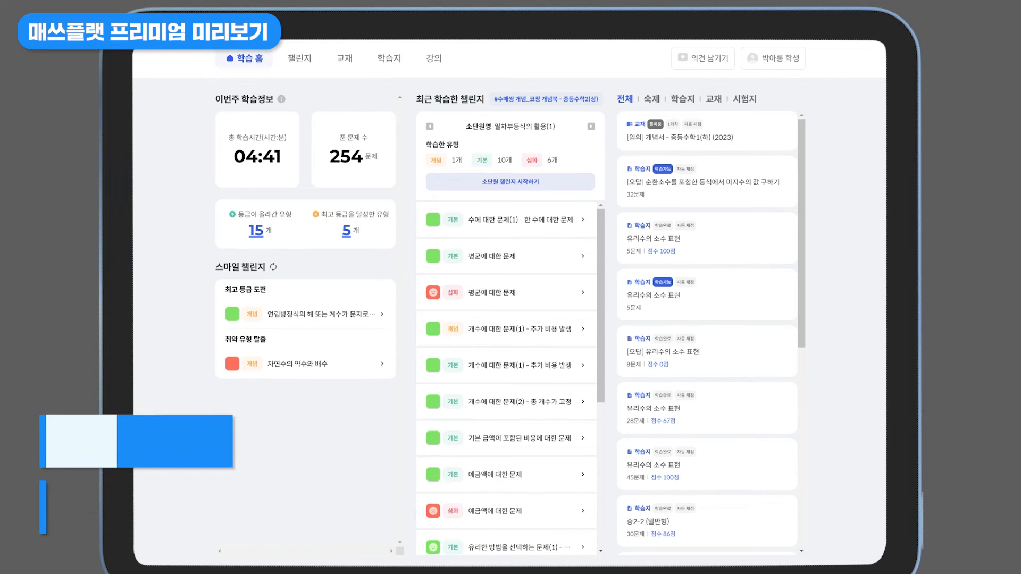
Show the student's 챌린지 page filtered to sad-face, red-level types with 추천유형 switched on
left_click(299, 59)
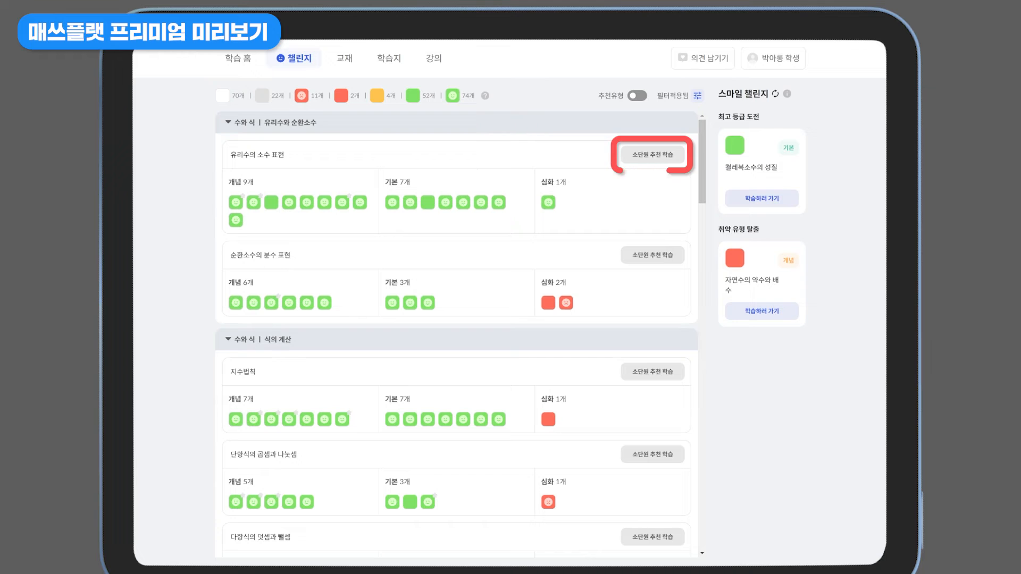
left_click(301, 95)
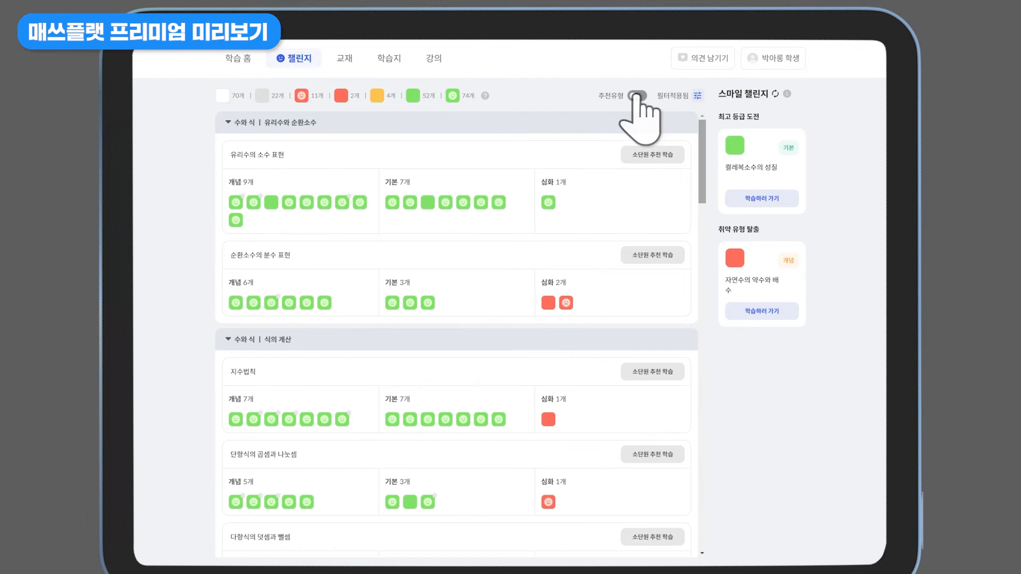
left_click(637, 96)
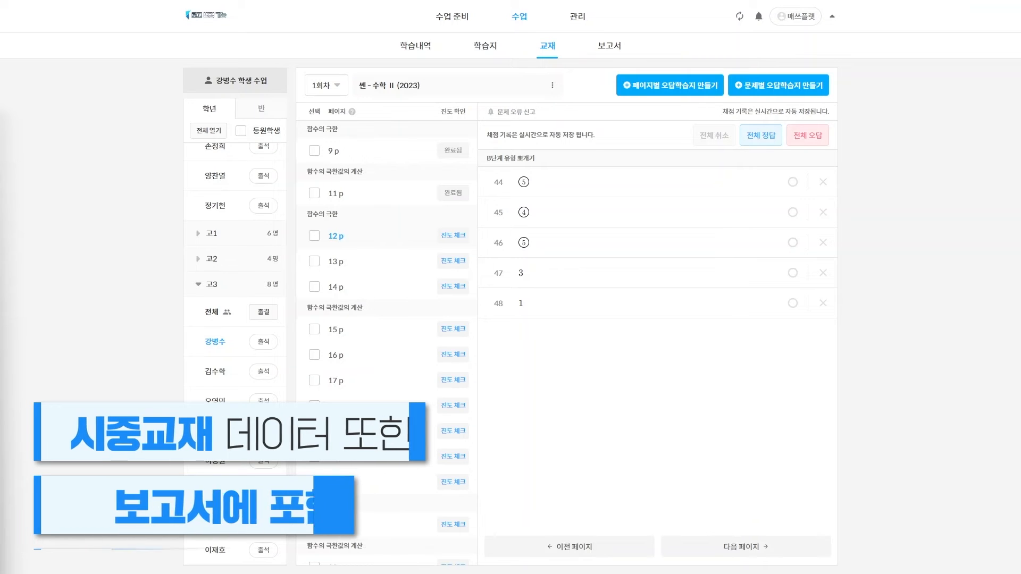
Browse the student's 시그니처 교재 textbooks, then mark page 12 of 쎈 - 수학 II complete
left_click(419, 86)
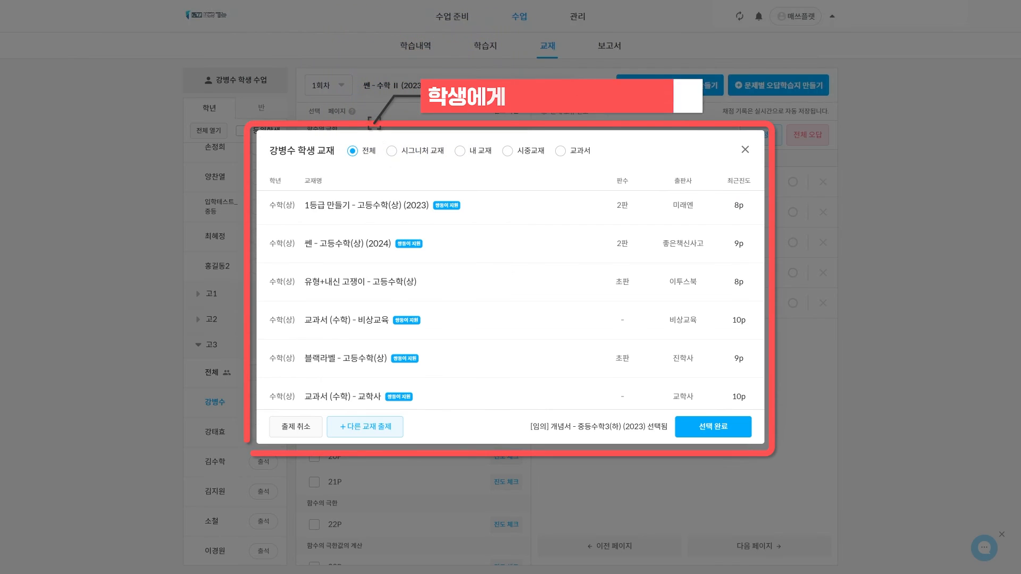
left_click(391, 150)
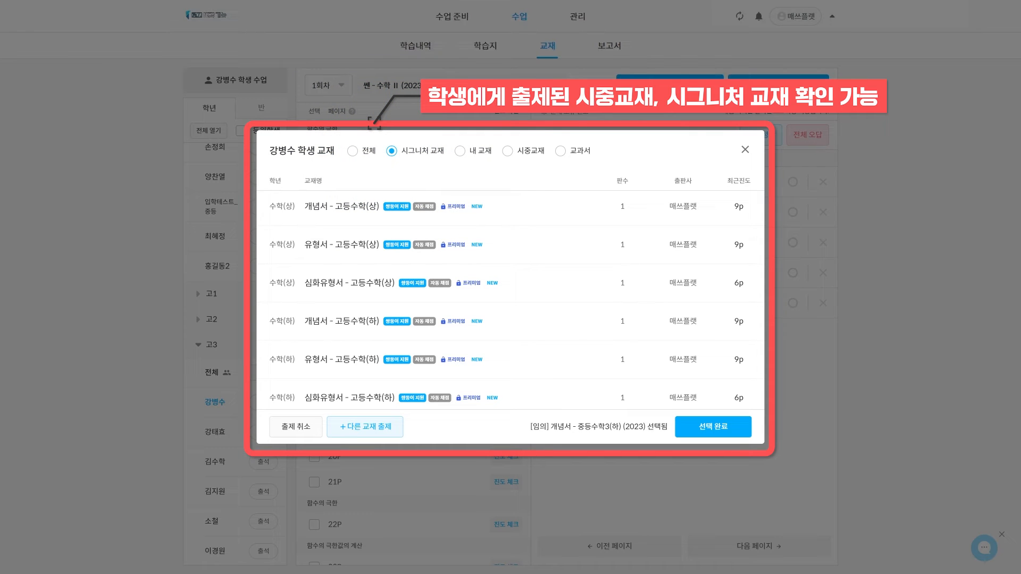
left_click(745, 149)
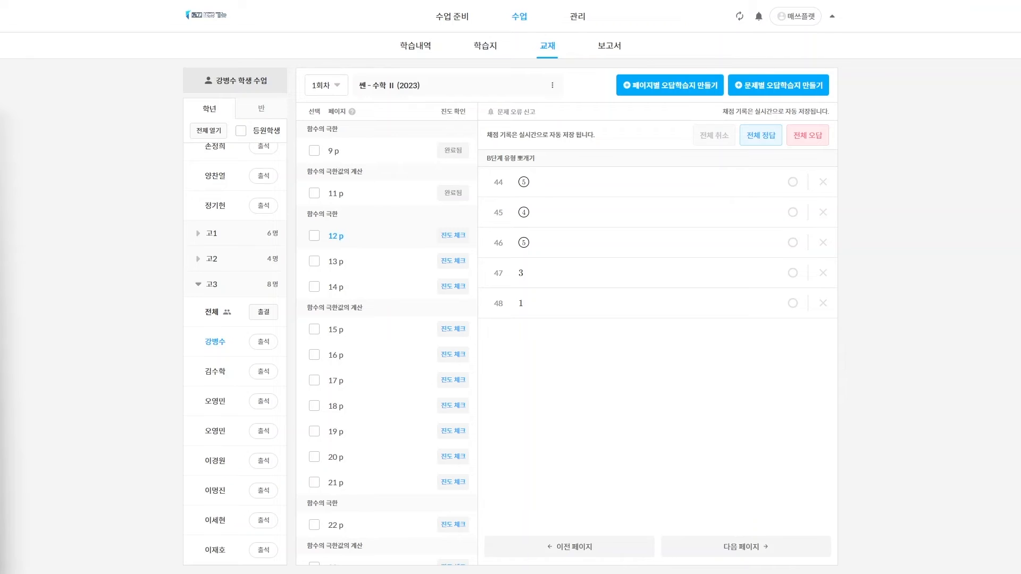
left_click(453, 235)
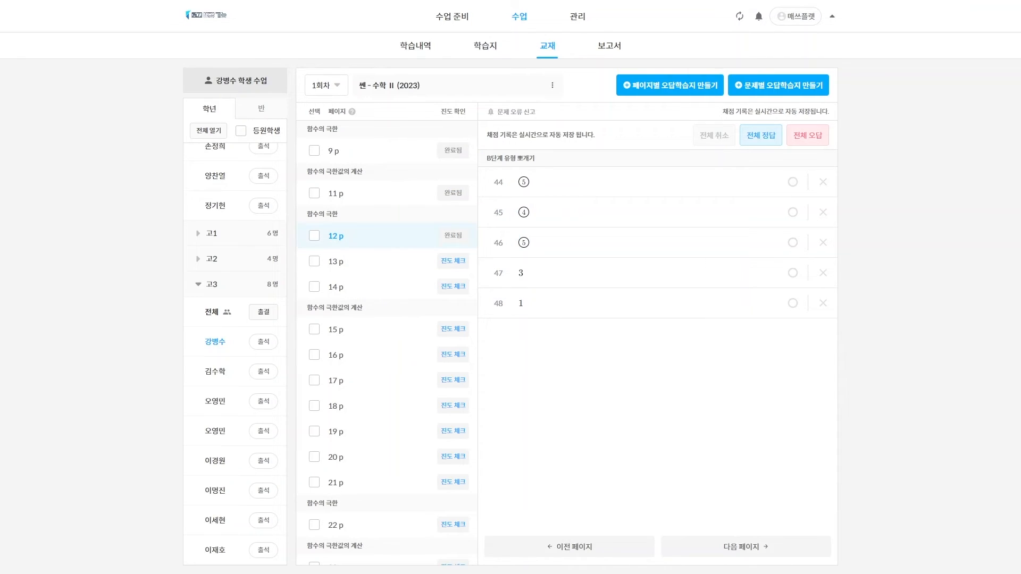
Grade page 12 with 44, 45, 47, 48 wrong and 46 right, then show 고3 전체 wrong answers
left_click(761, 135)
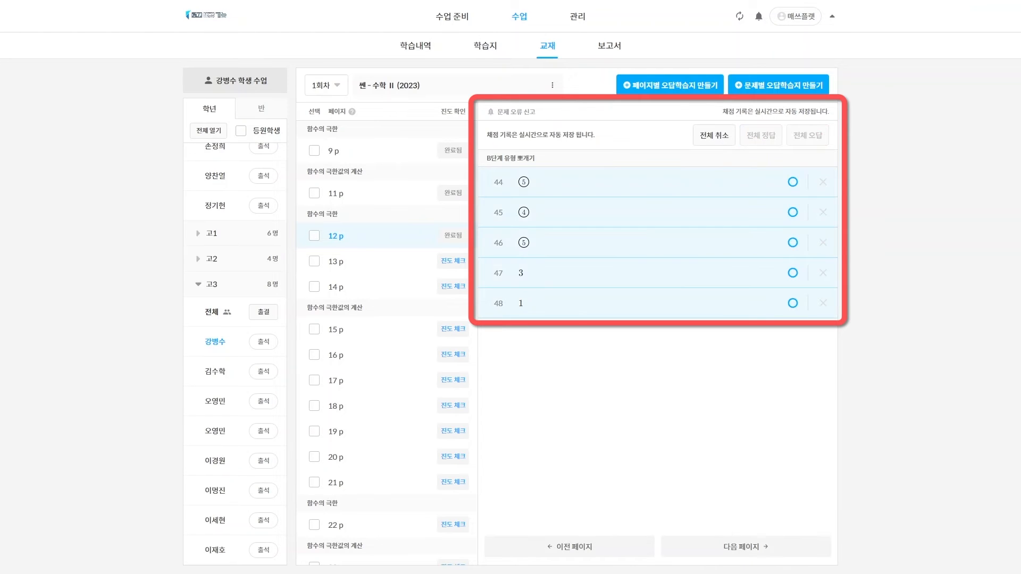
left_click(823, 181)
left_click(823, 212)
left_click(823, 273)
left_click(823, 303)
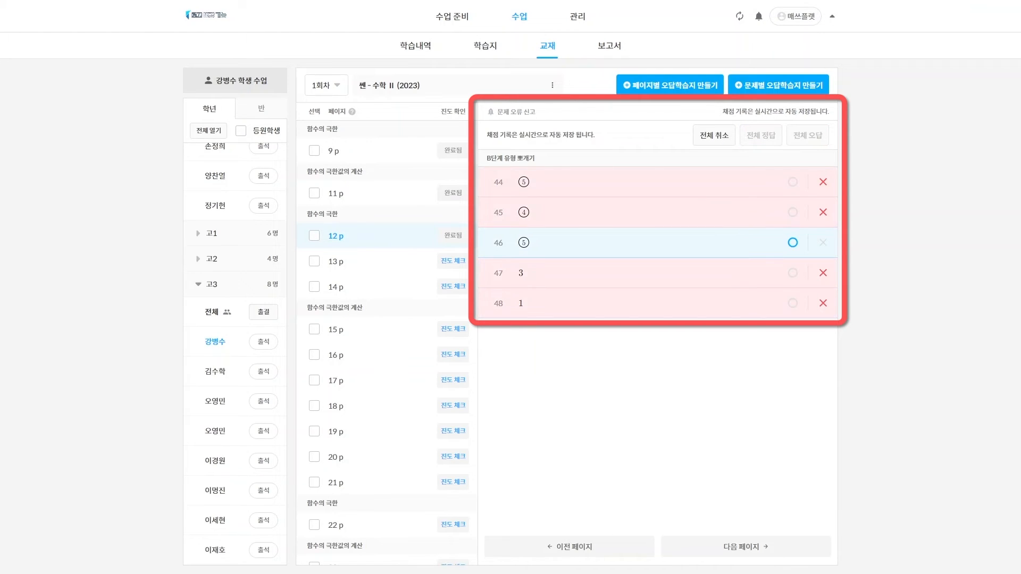
left_click(223, 313)
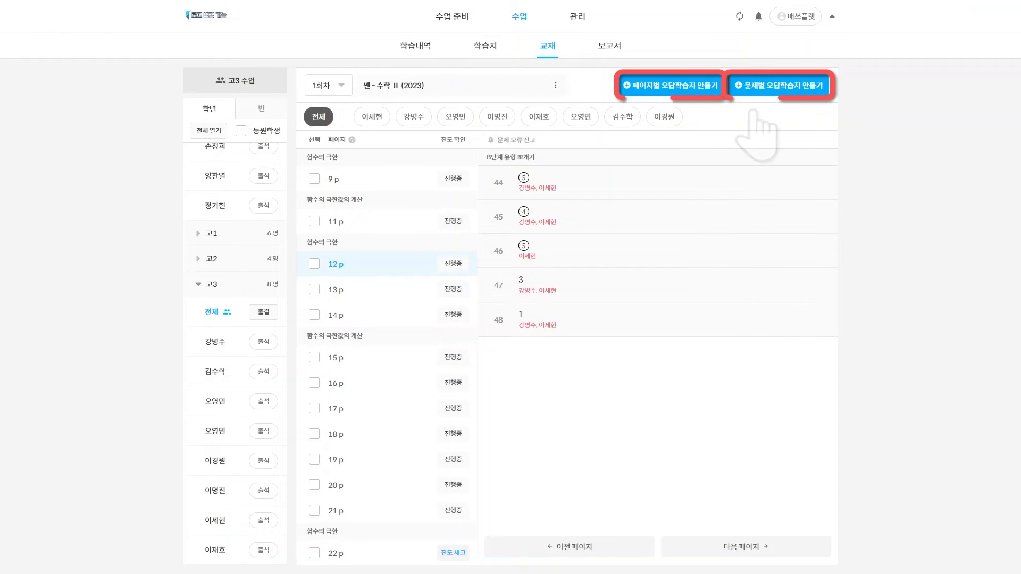
Build a 페이지별 오답학습지 over pages 9–15 and create it immediately with 47 problems
left_click(686, 90)
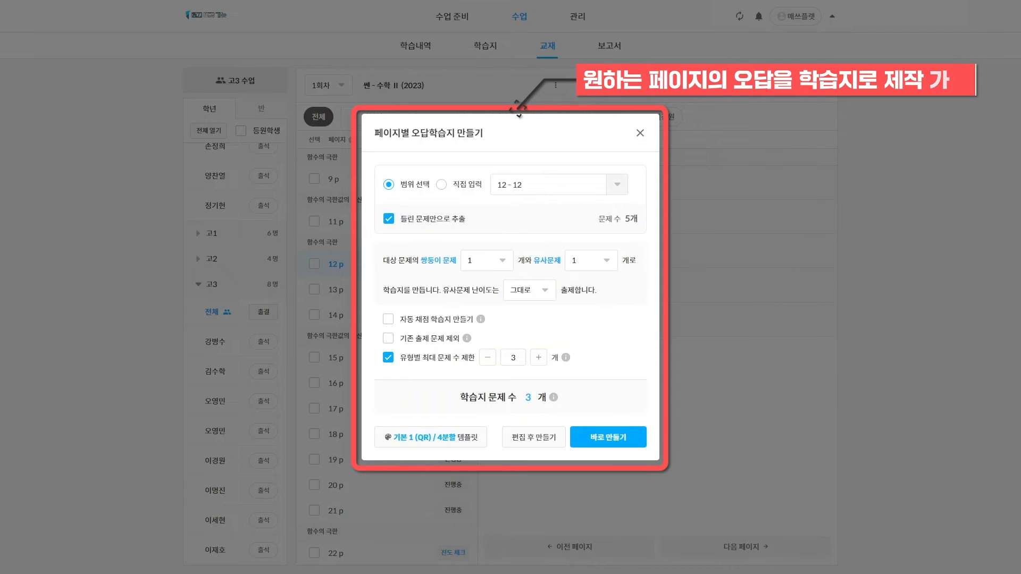
left_click(617, 184)
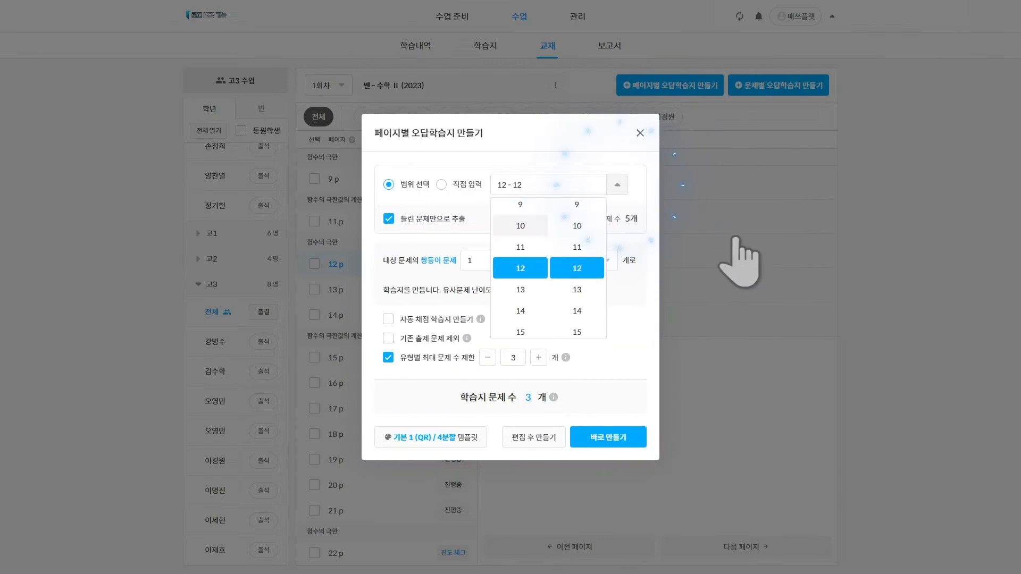
left_click(520, 205)
left_click(577, 331)
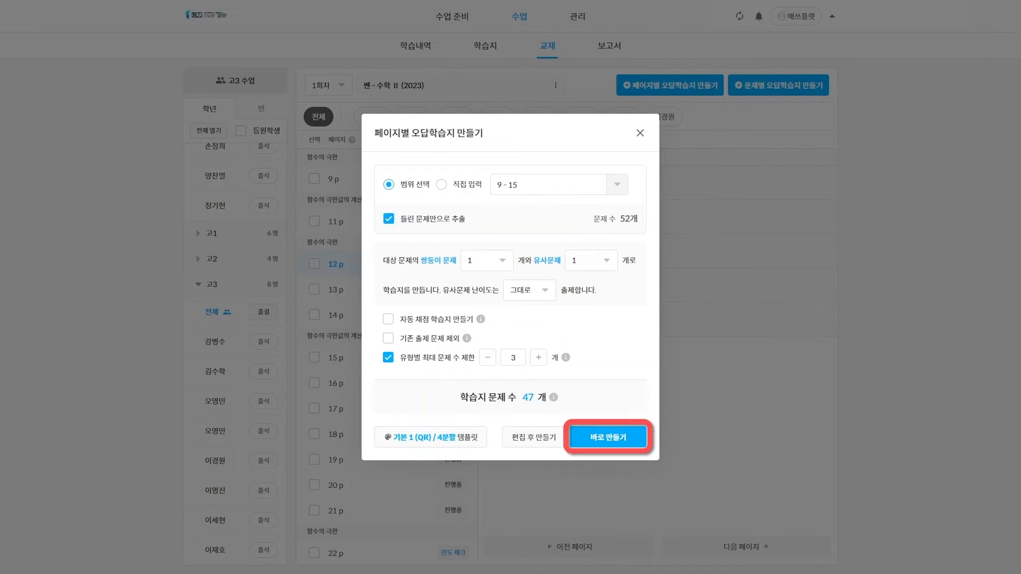
left_click(608, 437)
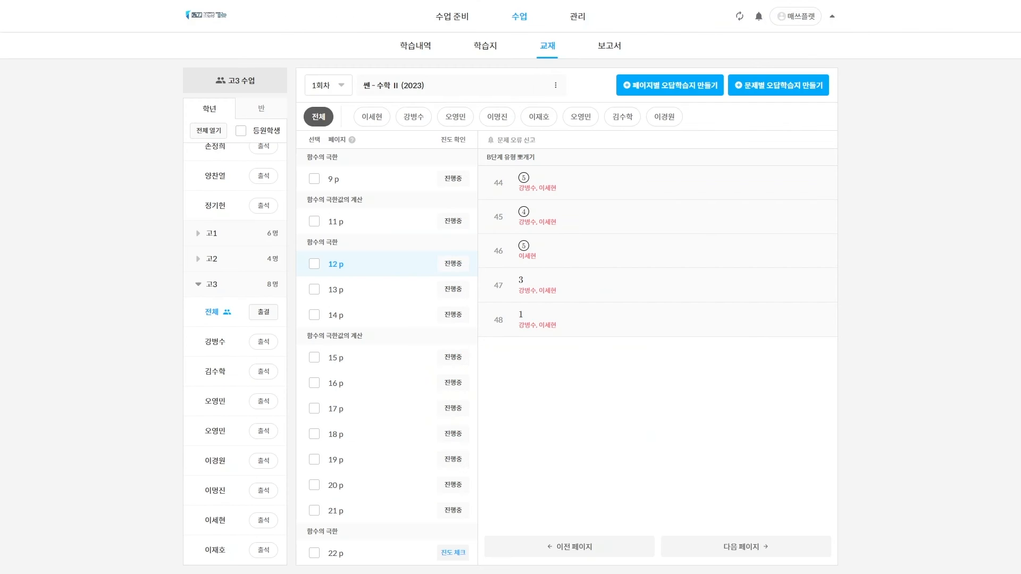
Pick questions 44, 45, 46 and 47 for a 문제별 오답학습지, then open the 고3 보고서 list
left_click(798, 86)
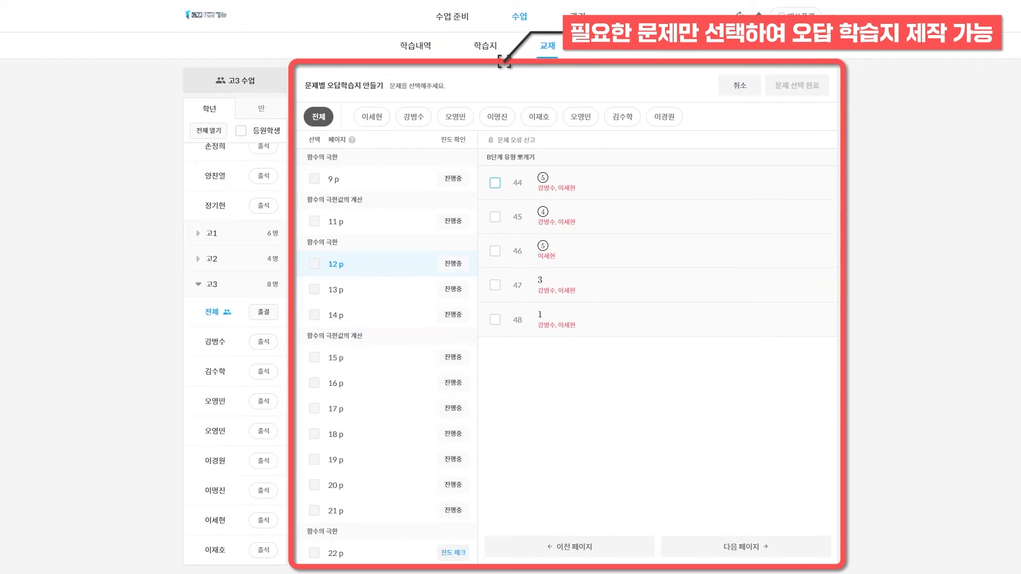
left_click(495, 183)
left_click(495, 217)
left_click(495, 251)
left_click(495, 285)
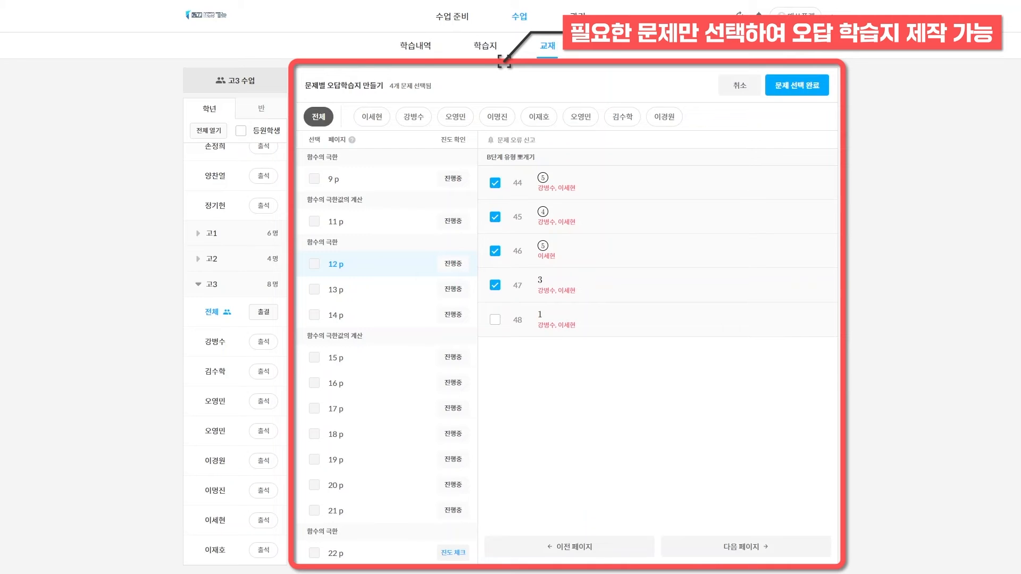
left_click(796, 85)
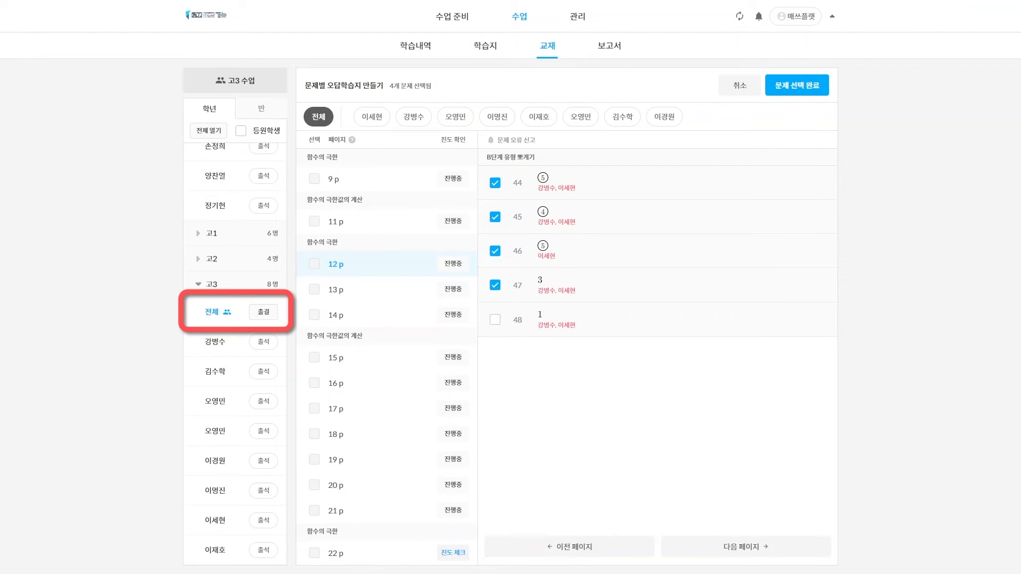
left_click(215, 342)
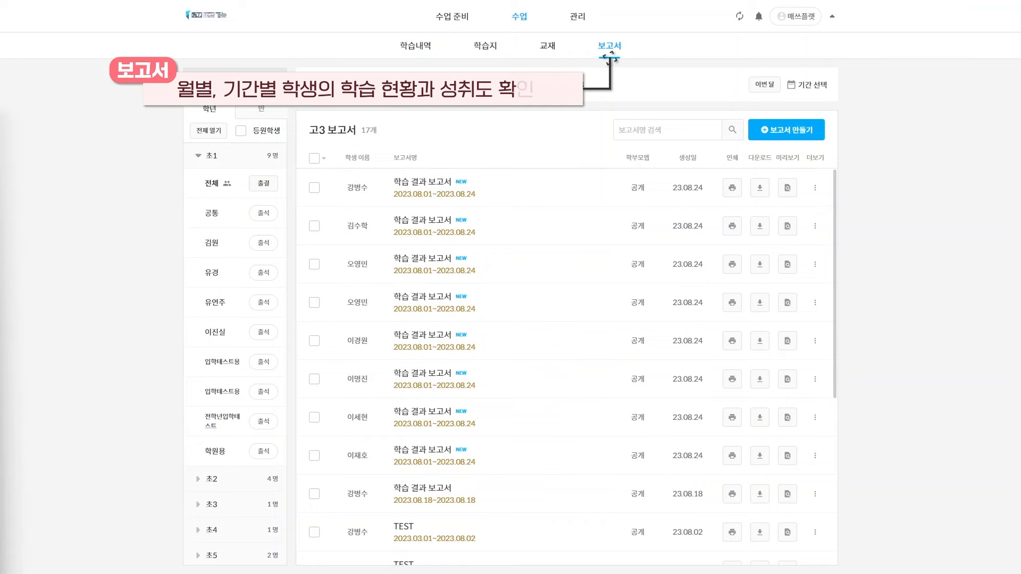
Start a 고3 report over 2023.08.01–2023.08.24, keeping every 학습 기록 type selected
left_click(809, 130)
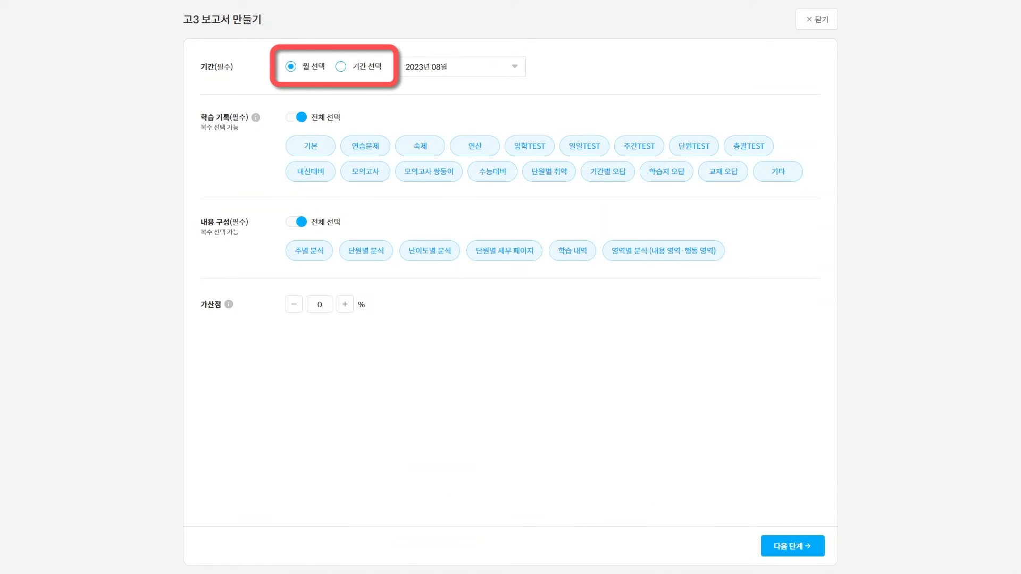
left_click(341, 66)
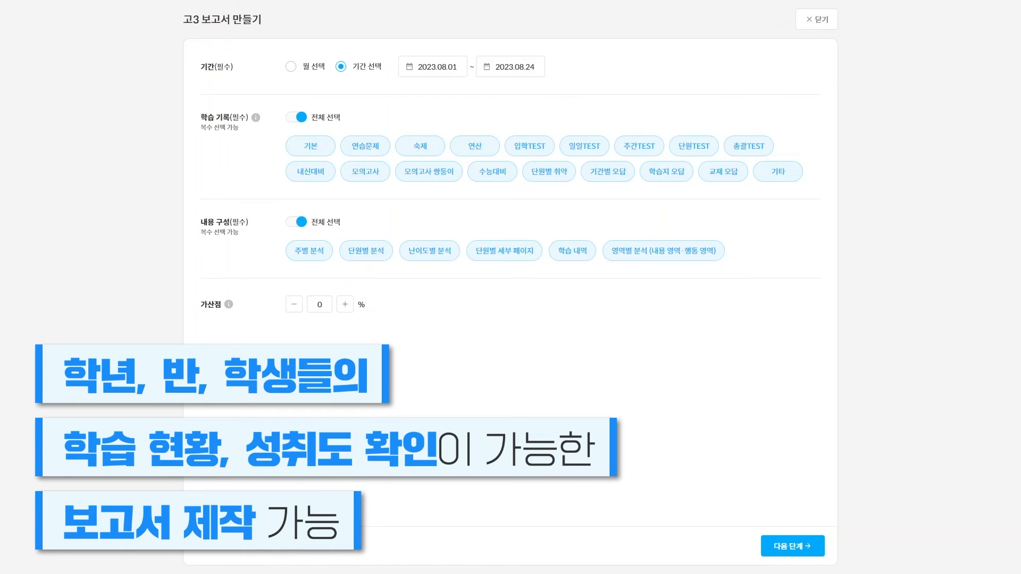
left_click(296, 117)
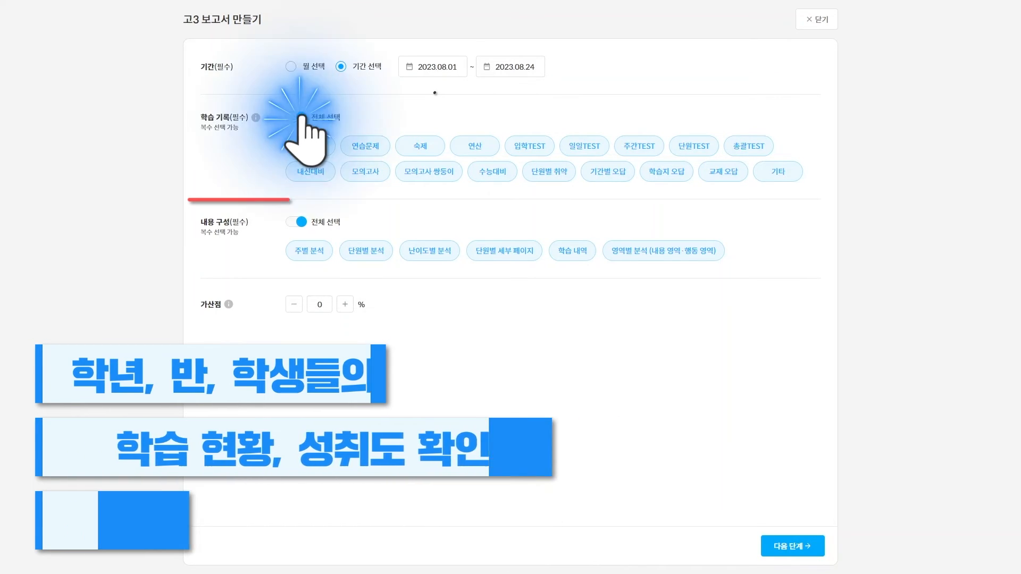
left_click(310, 146)
left_click(366, 146)
left_click(475, 146)
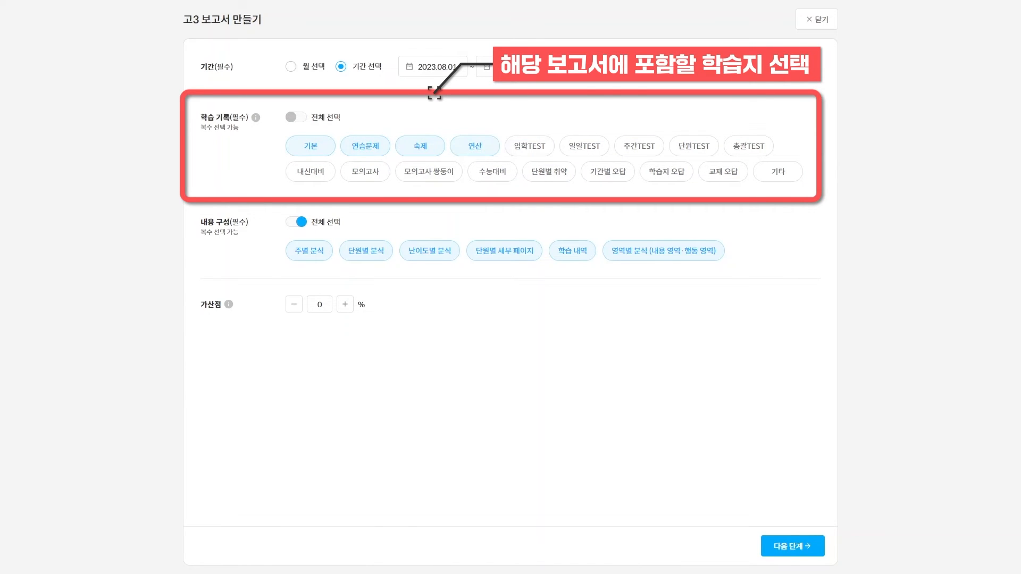
left_click(296, 117)
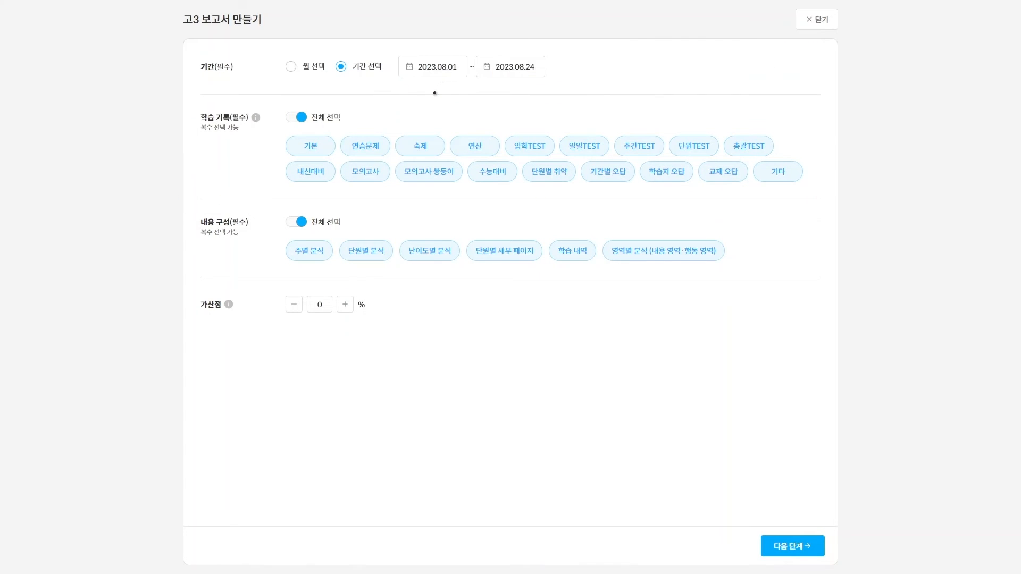
Limit the report content to 주별 분석 and 단원별 분석, then continue to settings
left_click(296, 222)
left_click(308, 251)
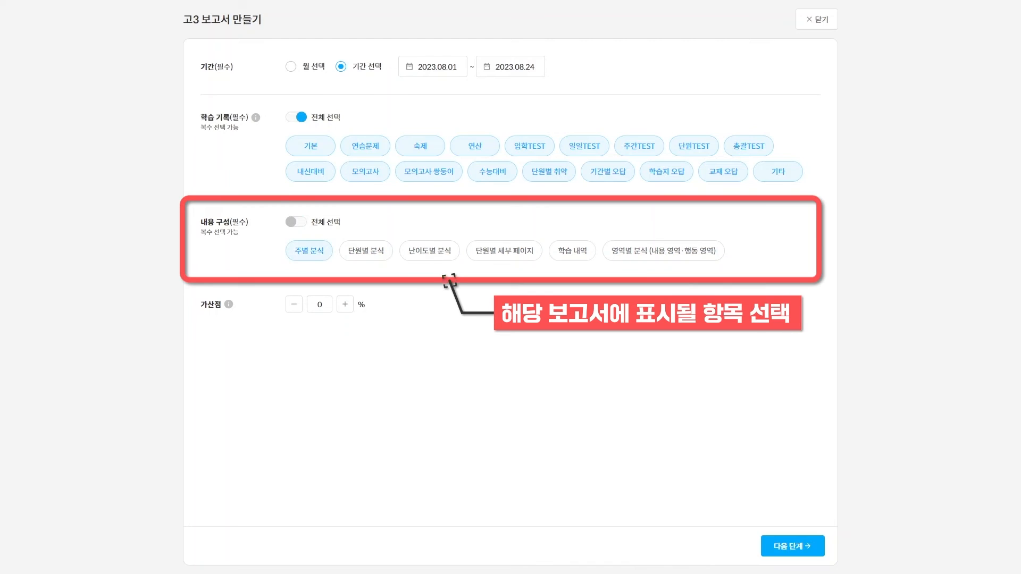
left_click(366, 251)
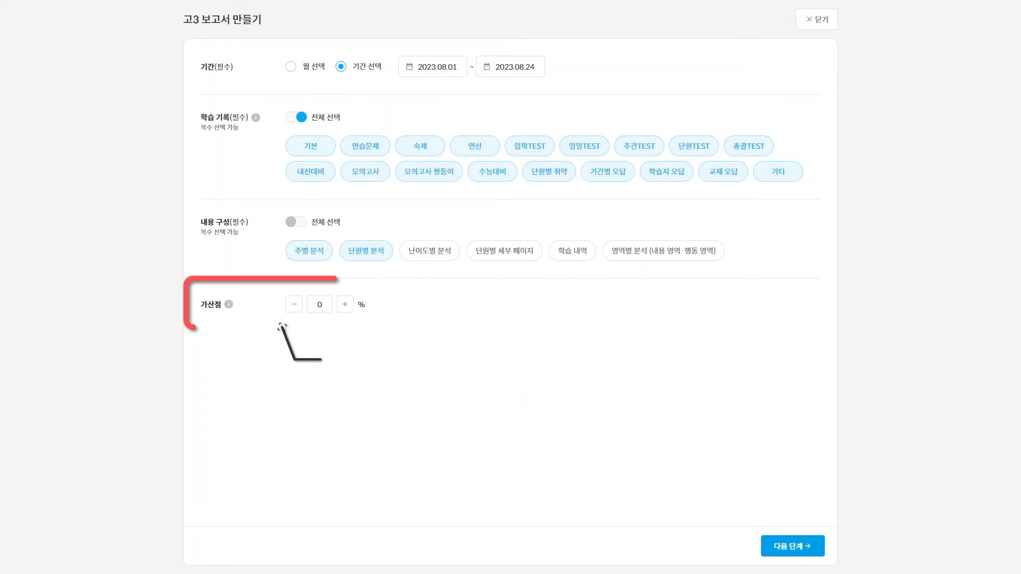
left_click(791, 545)
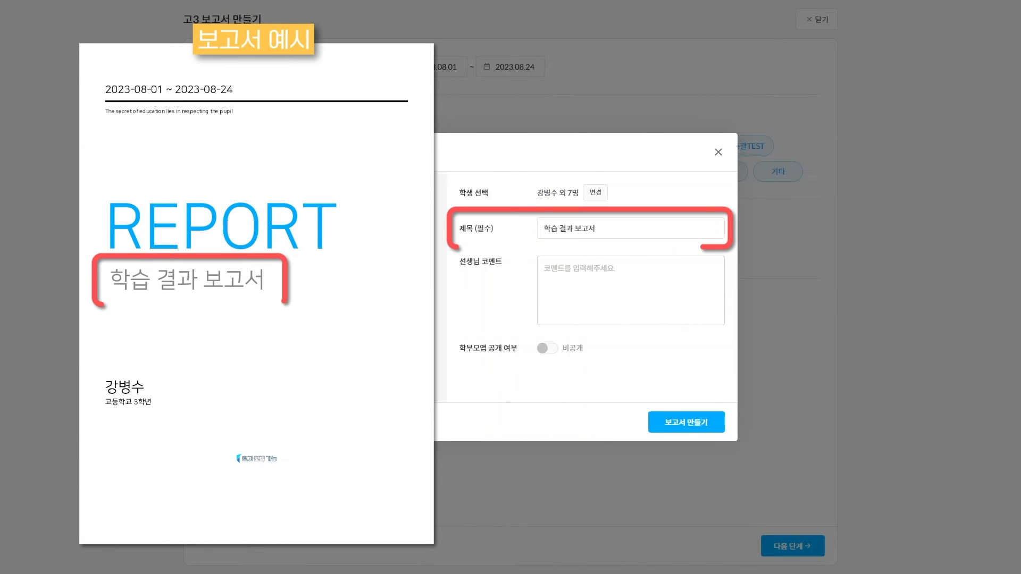
Add teacher comment 'TEST', set 학부모앱 공개 to 공개, and generate the 학습 결과 보고서
left_click(580, 269)
type("TEST")
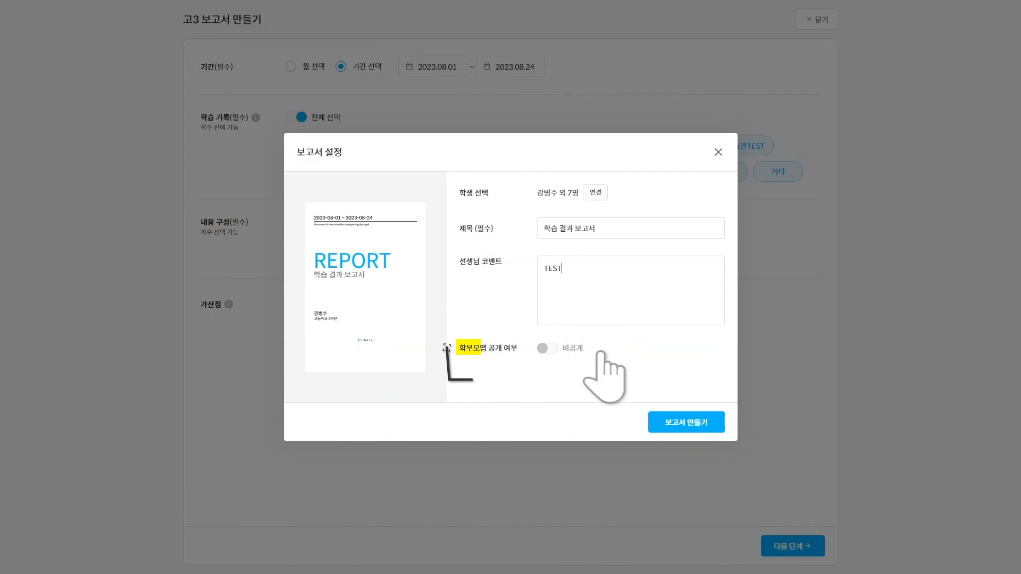
left_click(547, 348)
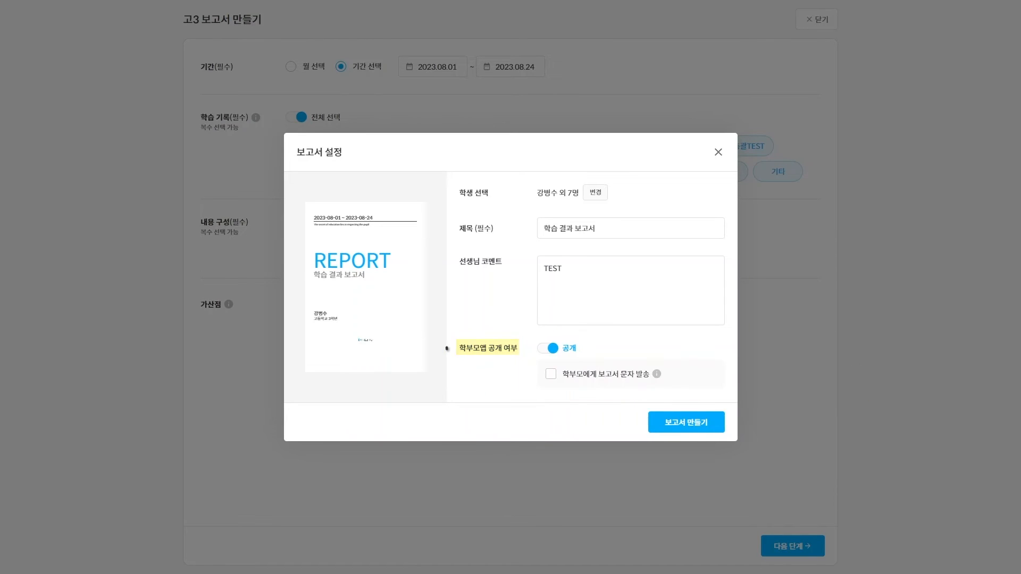
left_click(686, 423)
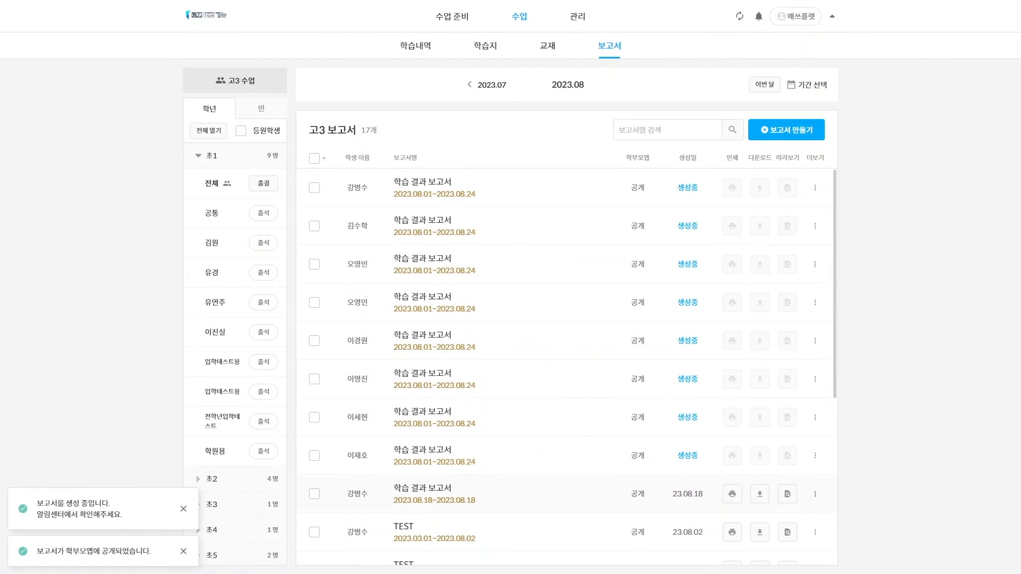
left_click(815, 494)
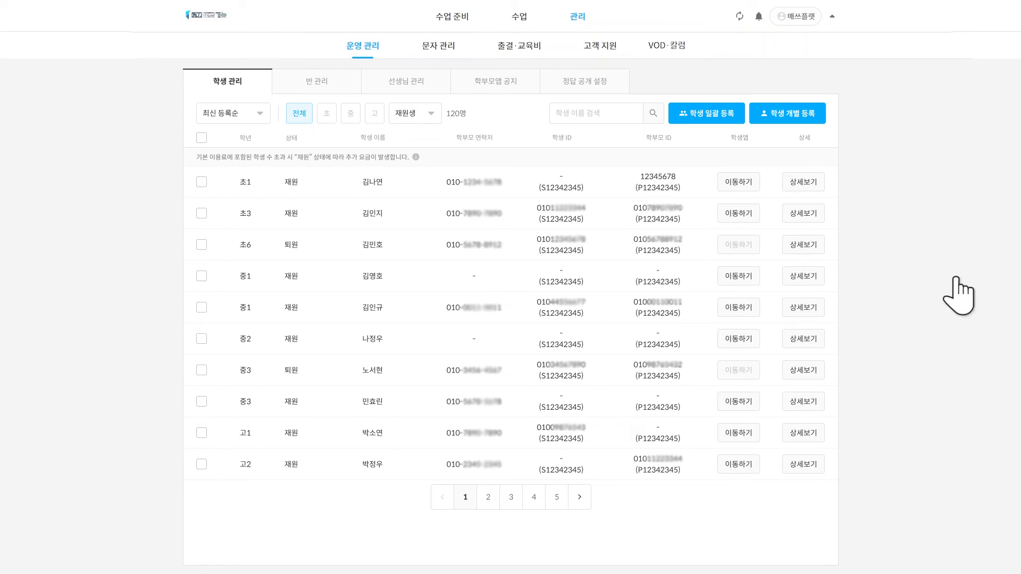
Preview the single and bulk student registration forms, then view one student's 상세보기 record
left_click(794, 113)
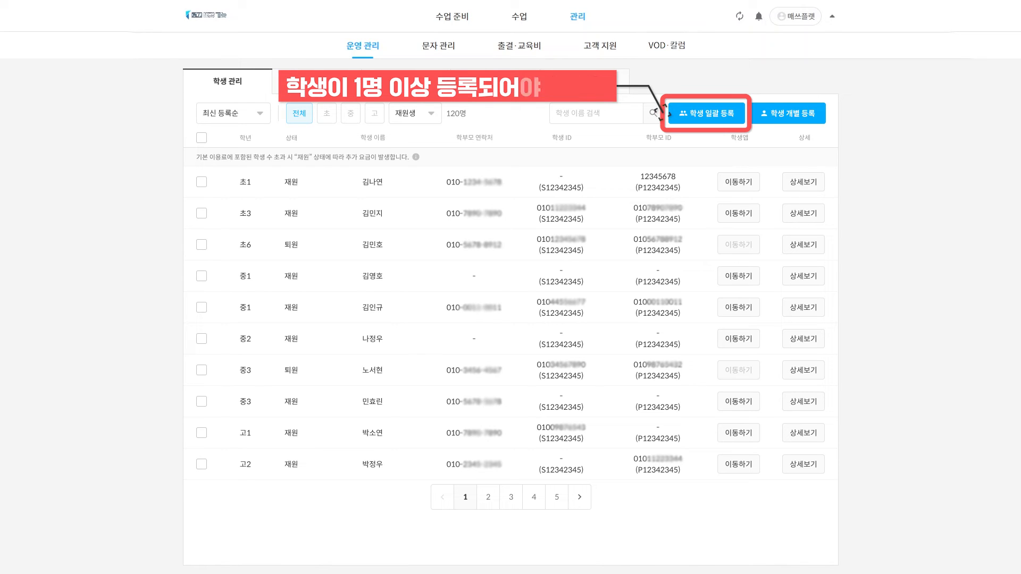
left_click(712, 114)
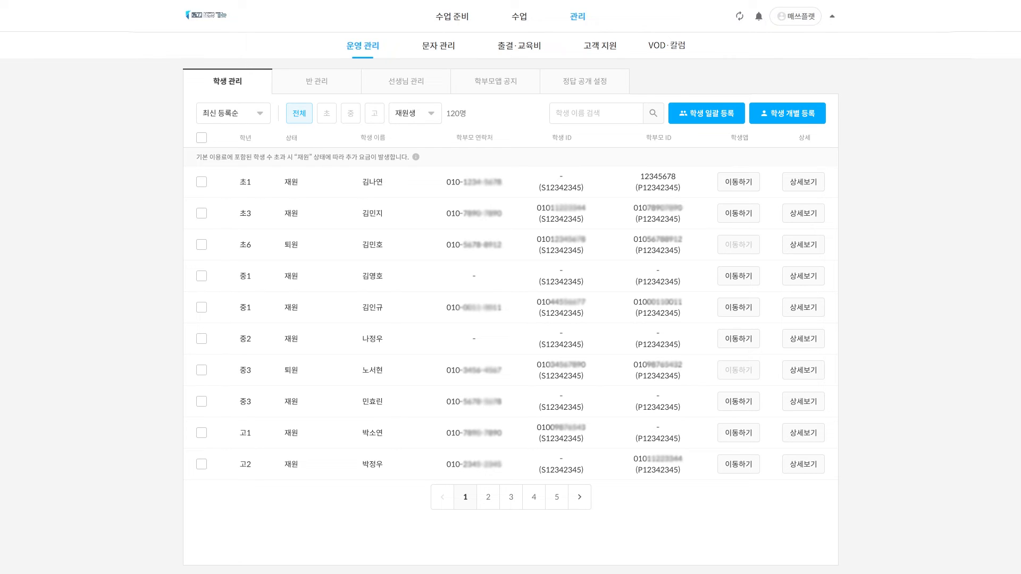
left_click(804, 276)
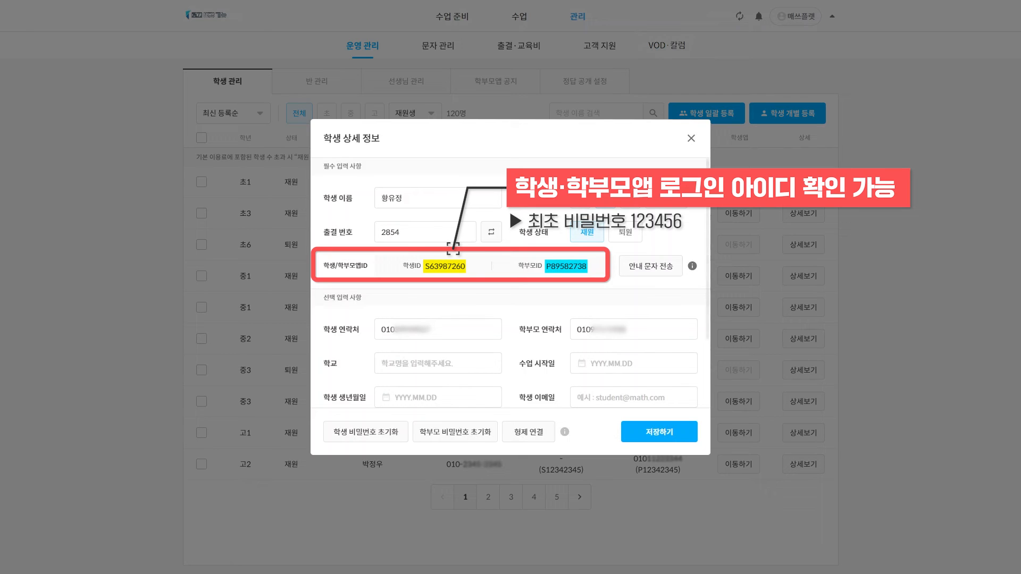
Bring up the 형제 연결 window from this student's 학생 상세 정보
mouse_move(692, 265)
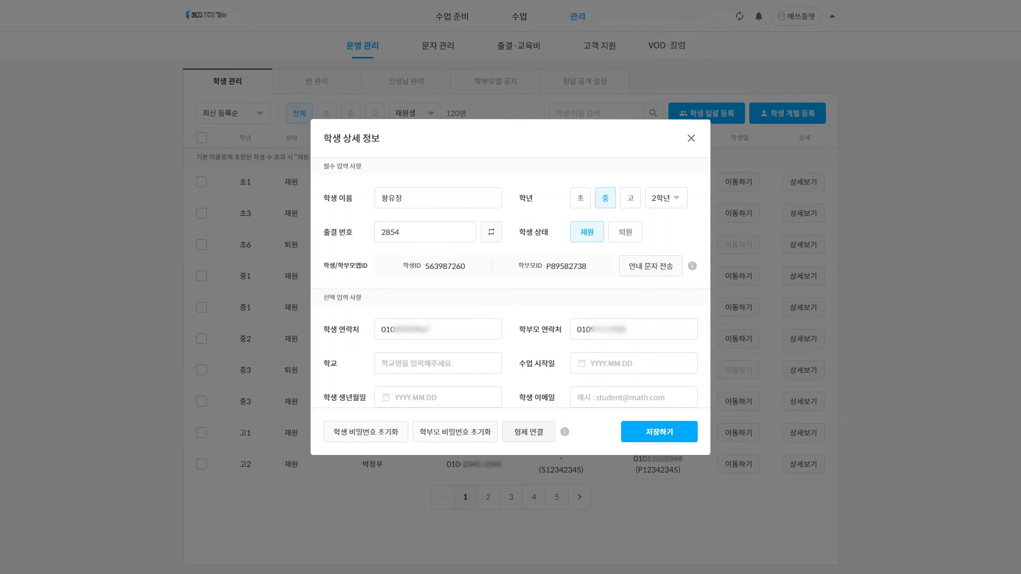
left_click(529, 431)
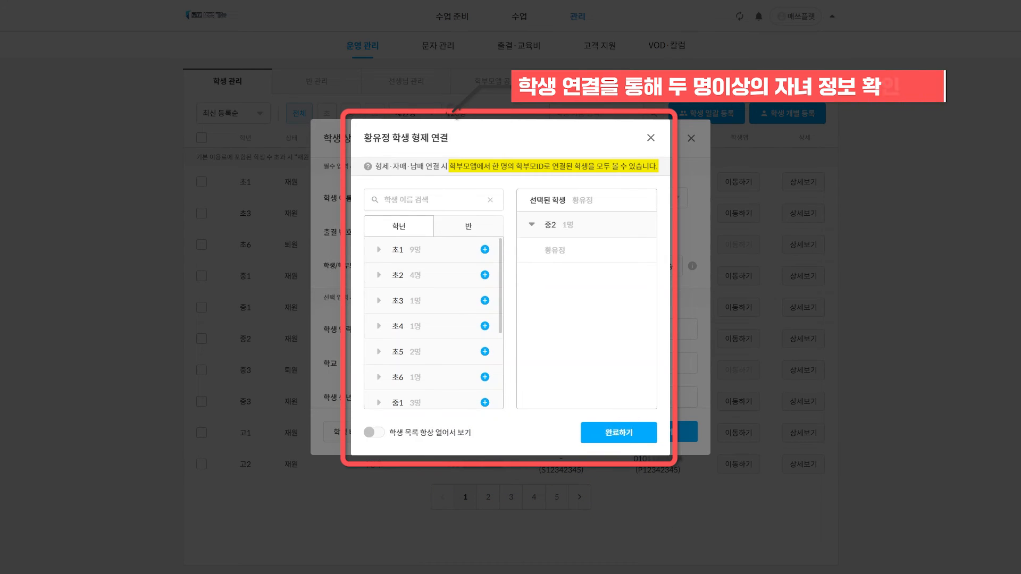
Add a 초3 student from the grade list as this student's sibling
left_click(485, 300)
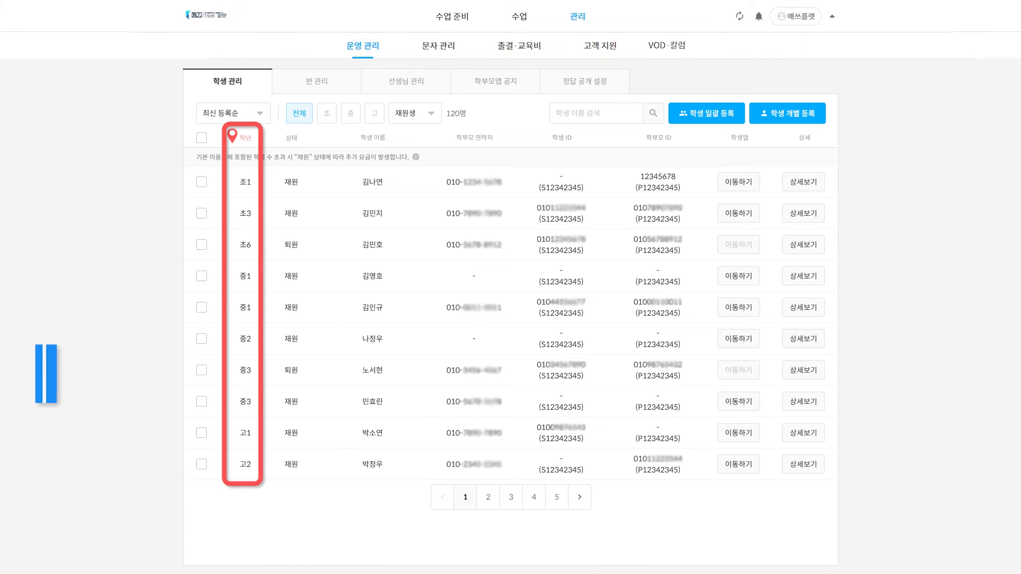
Start a new class in class management and name it TEST
left_click(320, 84)
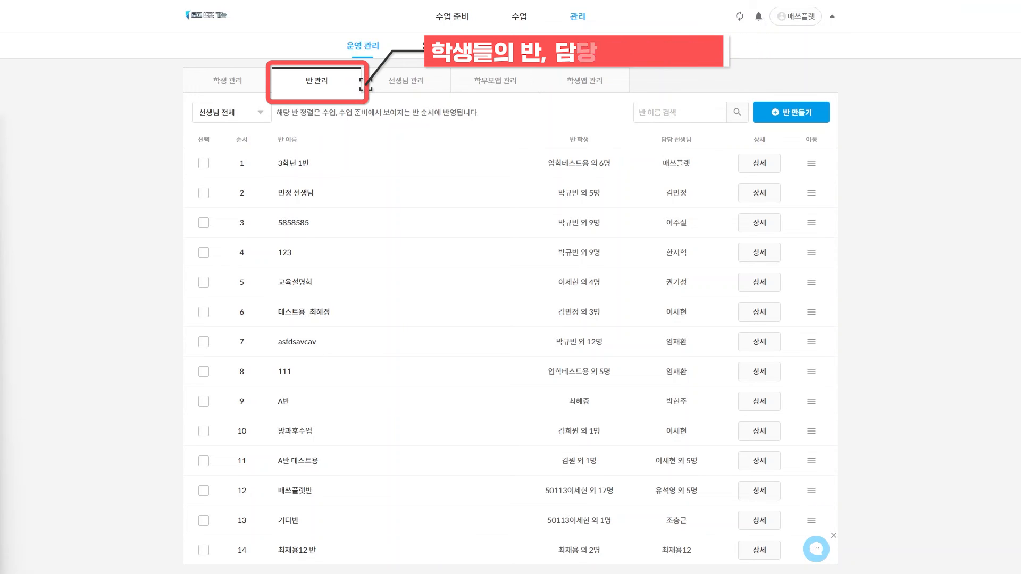
left_click(790, 111)
type("TEST")
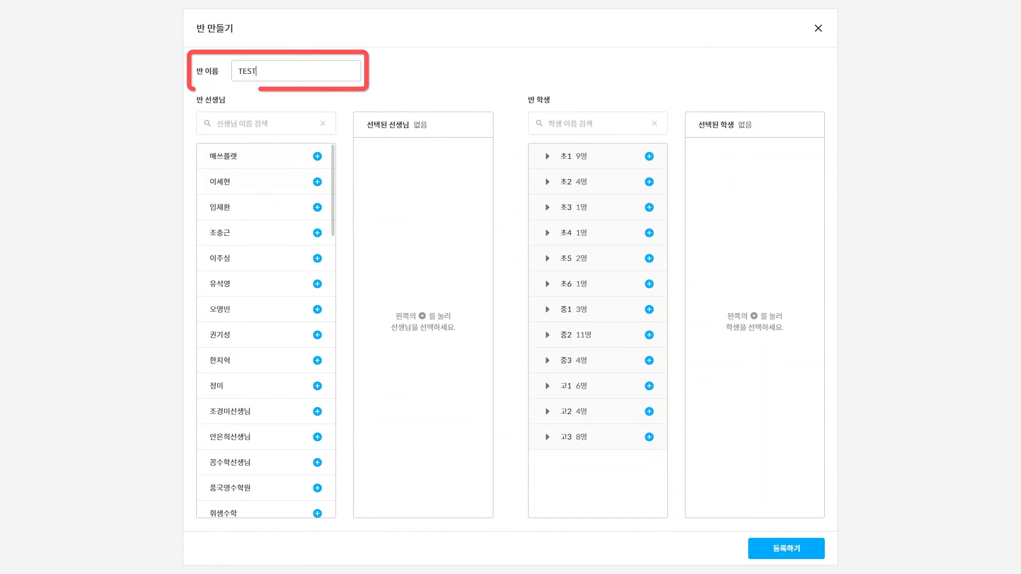
Add three teachers and the 초6 and 고1 student groups to the TEST class
left_click(272, 182)
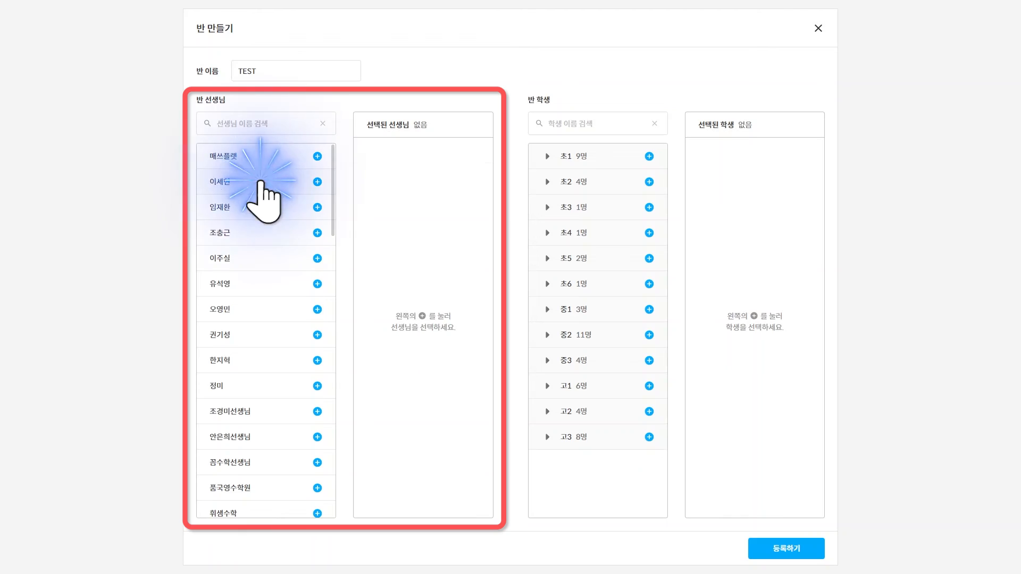
left_click(581, 286)
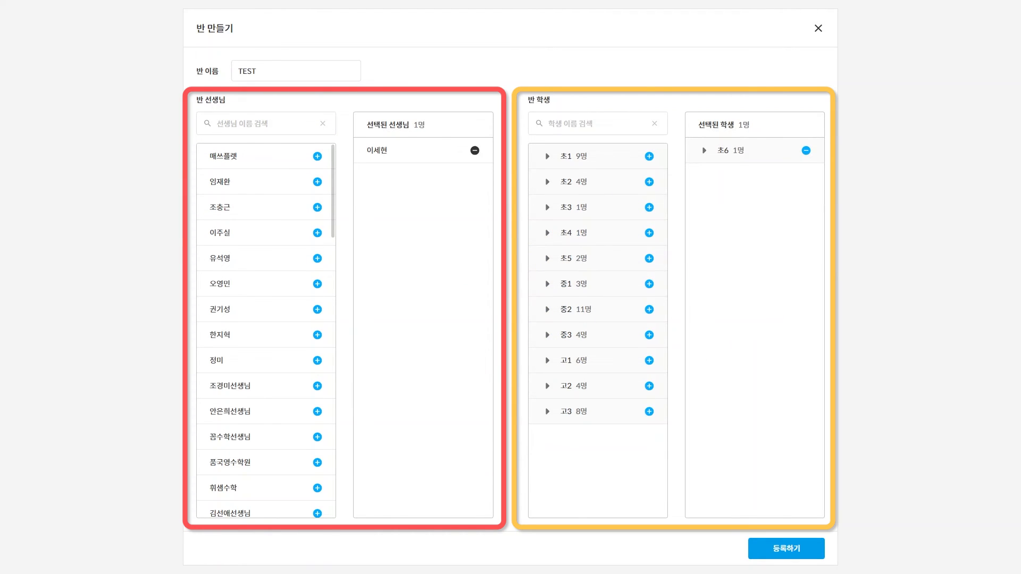
left_click(318, 334)
left_click(317, 309)
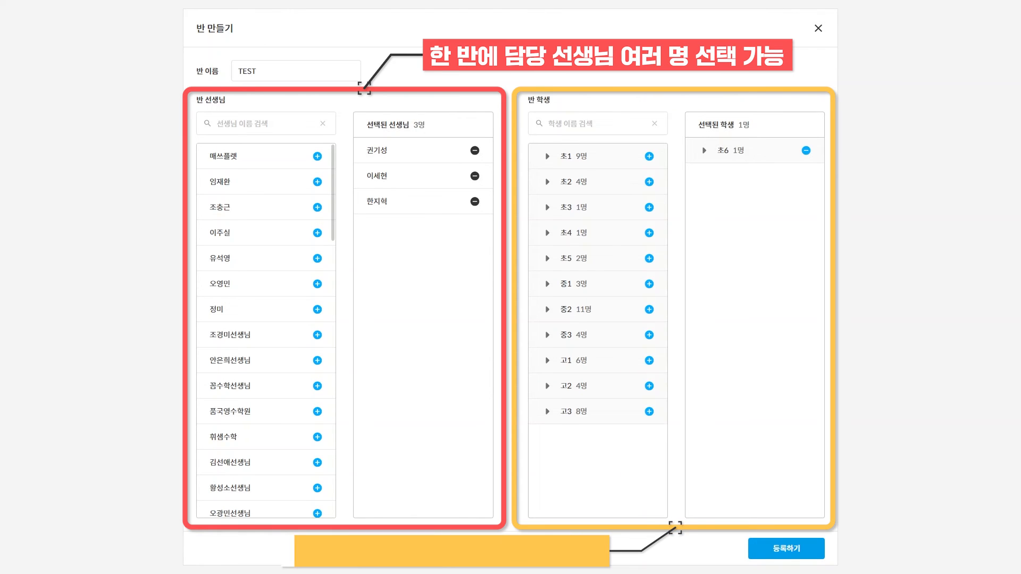
left_click(649, 359)
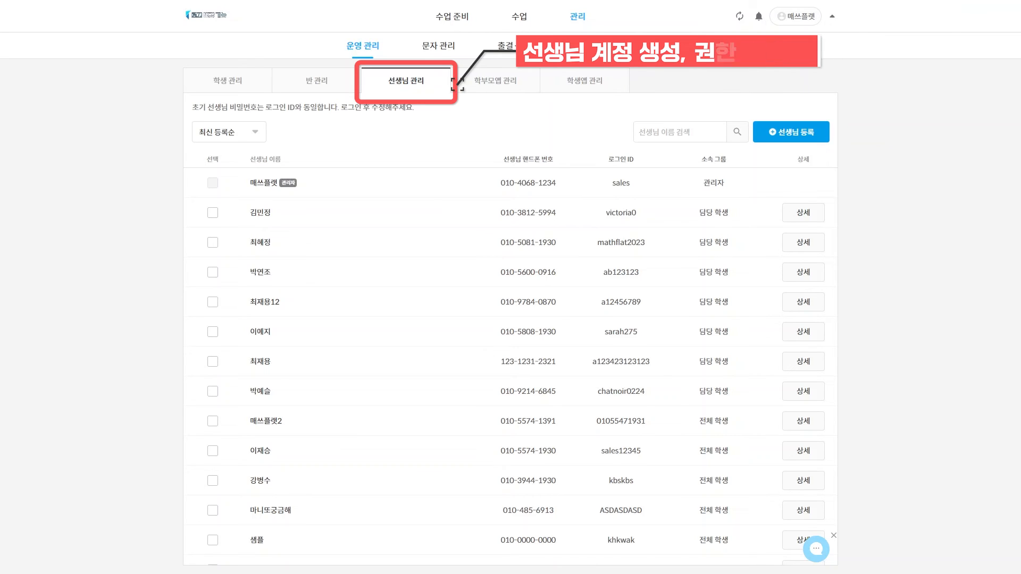
In new teacher registration, switch group access to 담당 학생, then back to 전체 학생
left_click(792, 134)
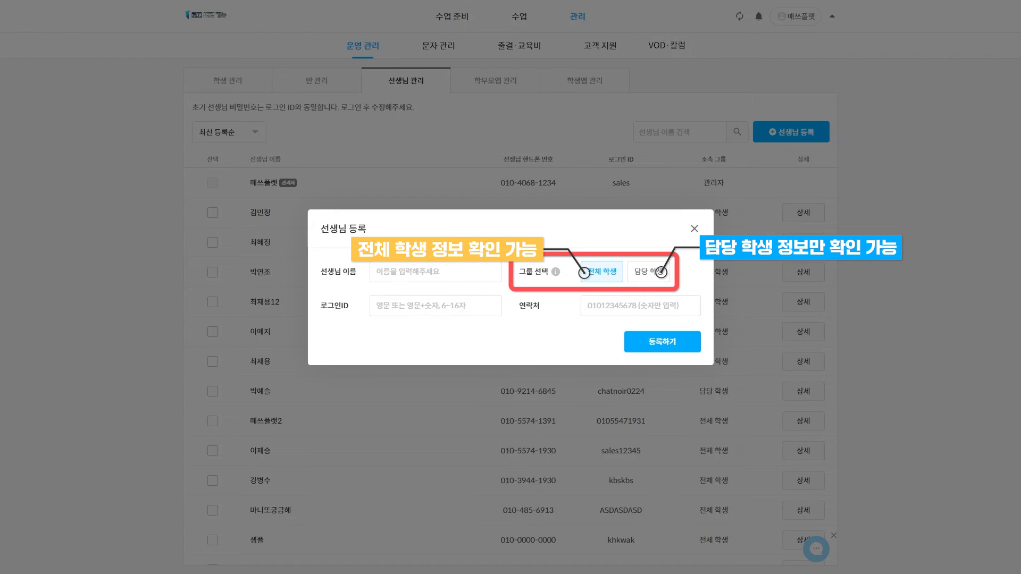
left_click(649, 271)
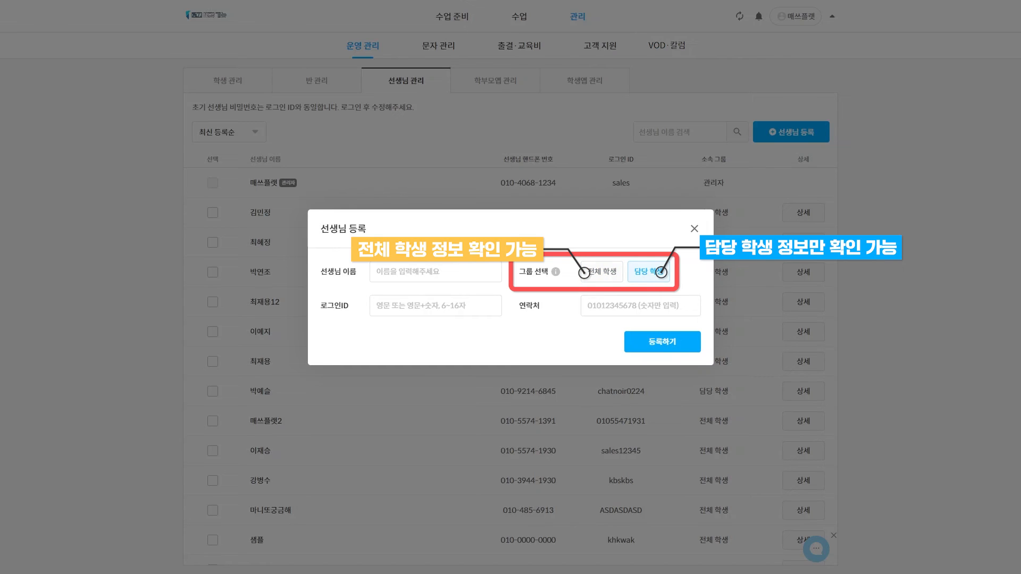
left_click(602, 272)
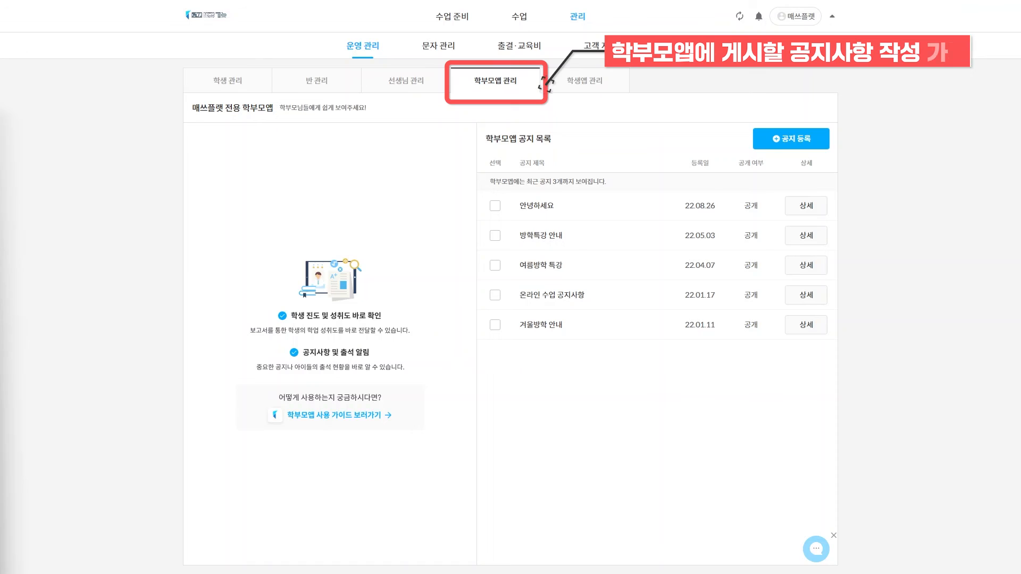
View the new parent-app notice form, then expand the 초2 grade in student-app settings
left_click(796, 139)
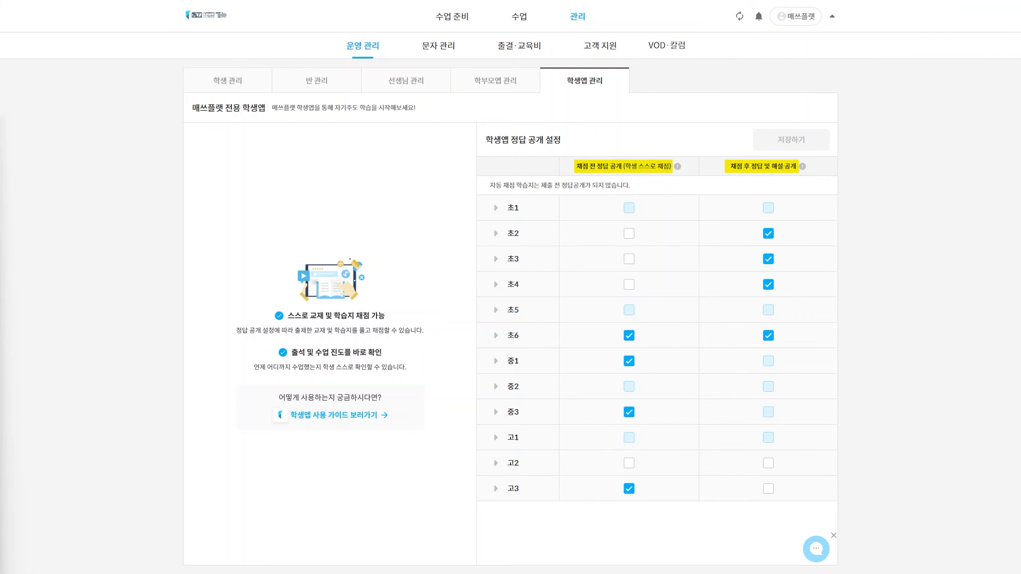
left_click(497, 233)
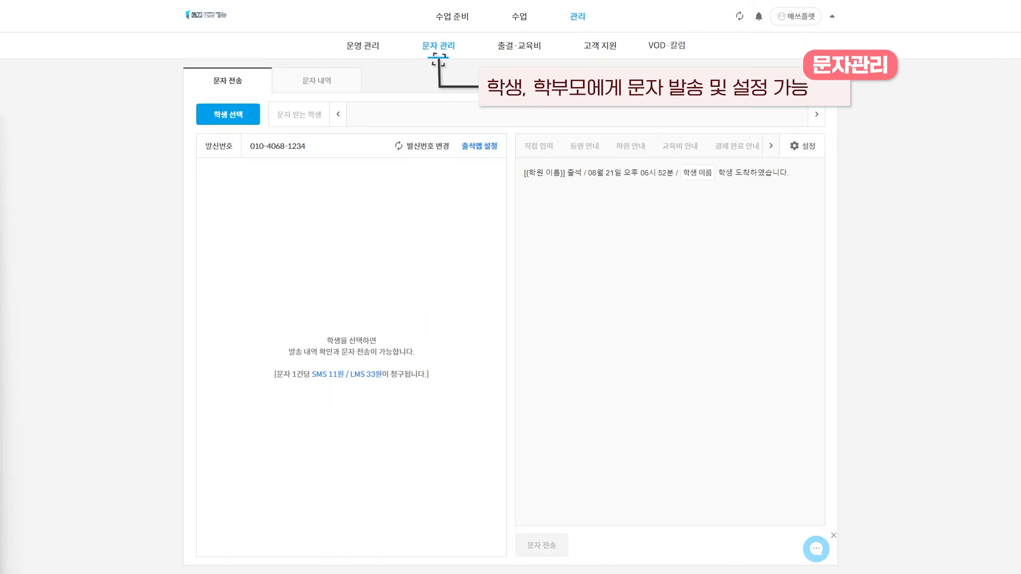
Add 초1 as text recipients, preview the 교육비 안내 and 학부모 아이디 안내 templates, and view sent history
left_click(226, 115)
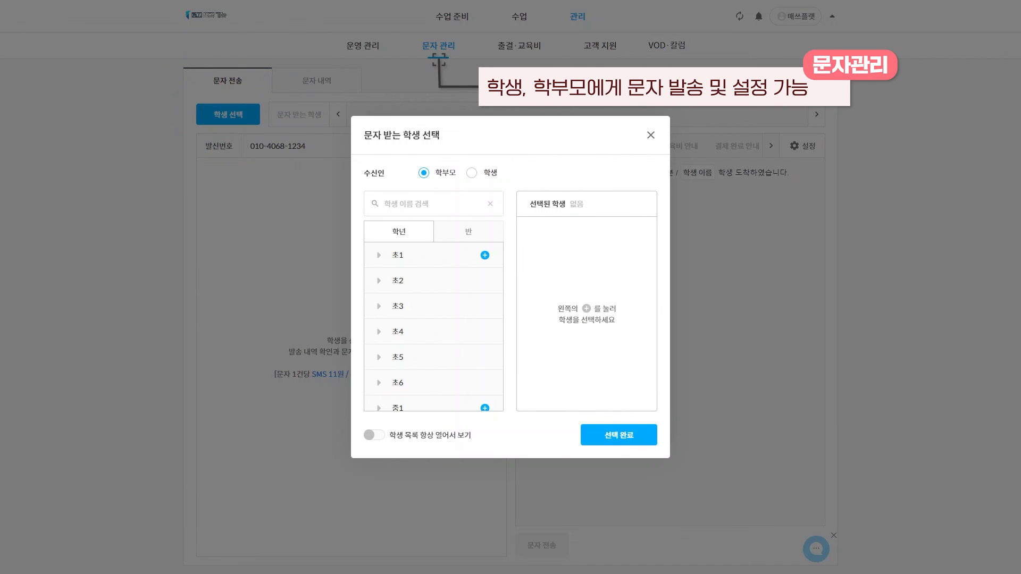
left_click(484, 255)
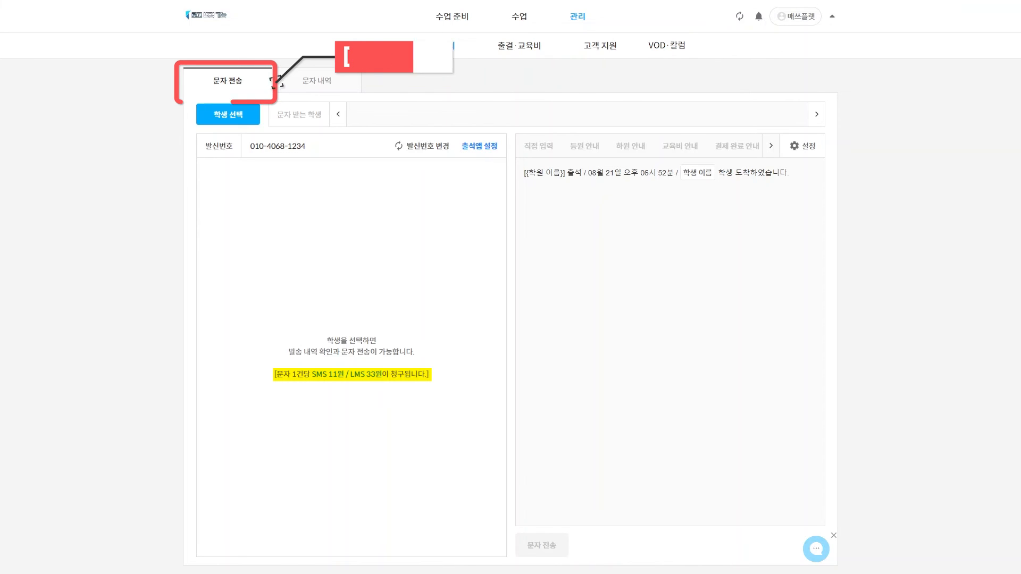
left_click(808, 147)
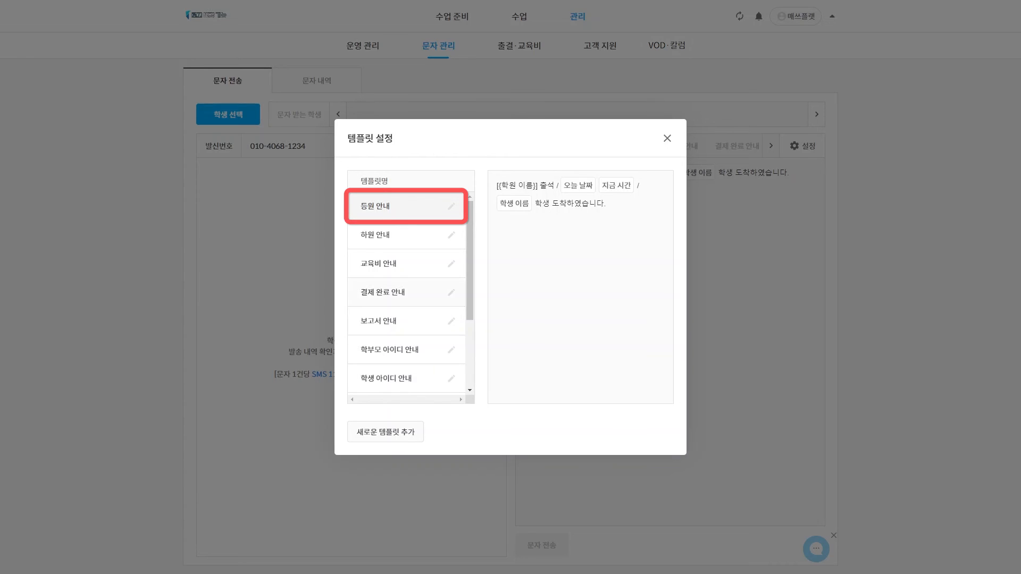
left_click(378, 263)
left_click(389, 349)
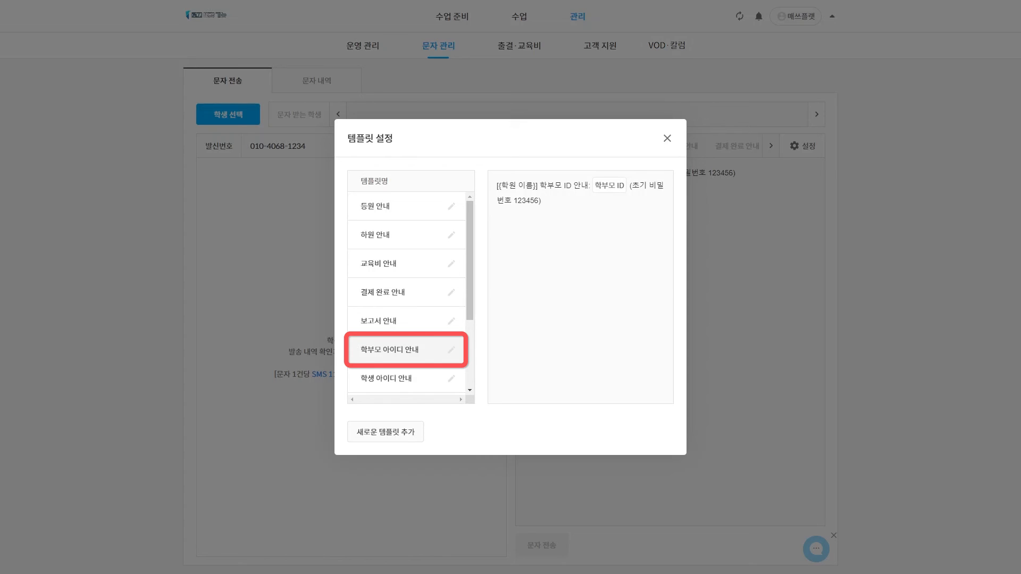
left_click(667, 138)
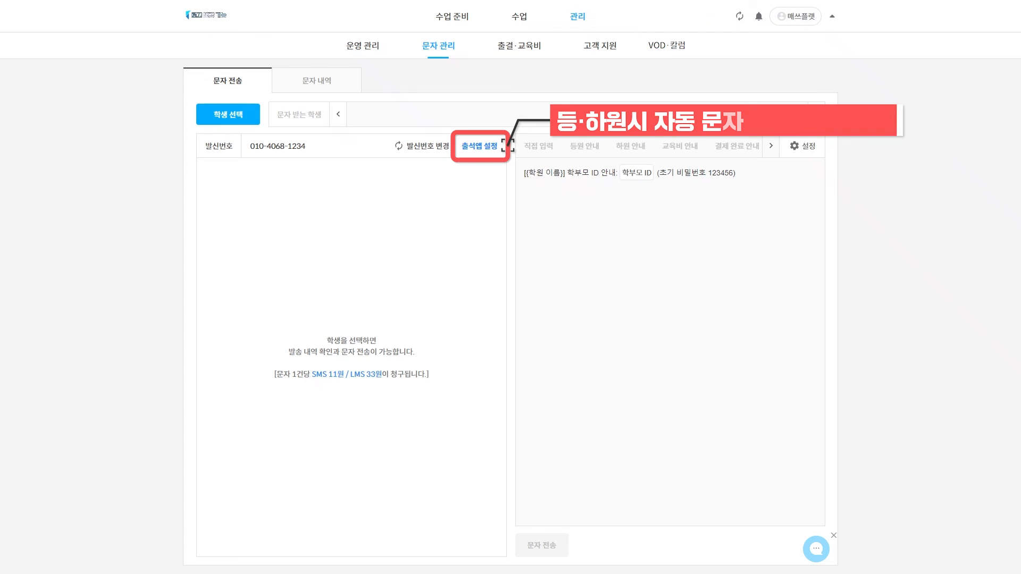
left_click(315, 80)
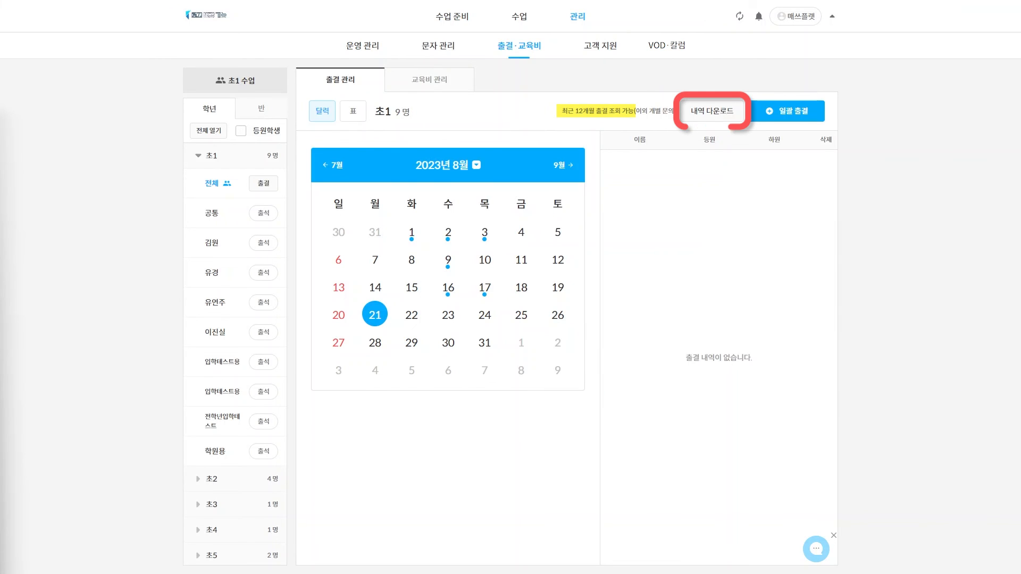
In 교육비 관리, close the tuition record form unsaved and show records by 반
left_click(430, 80)
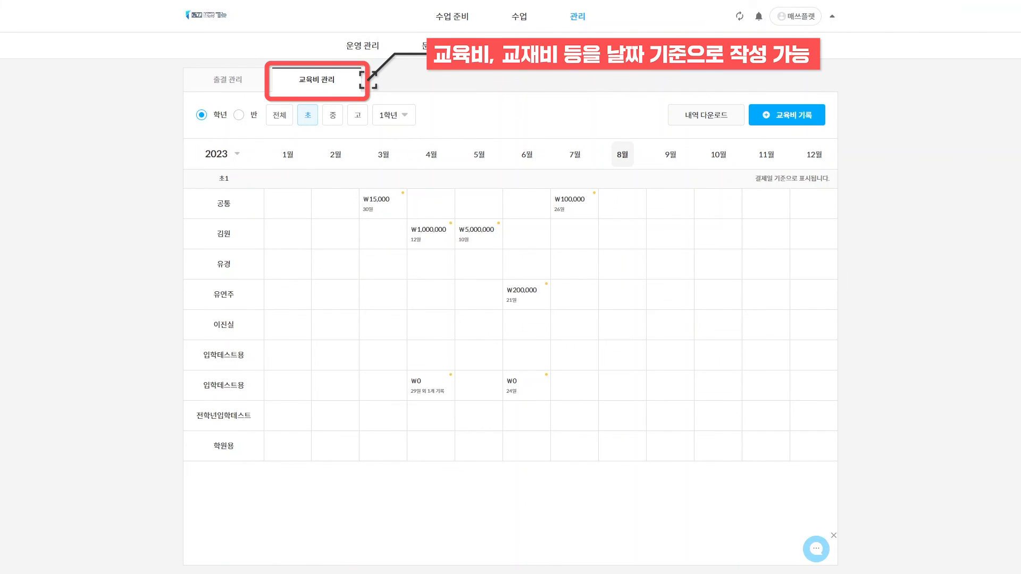
left_click(792, 115)
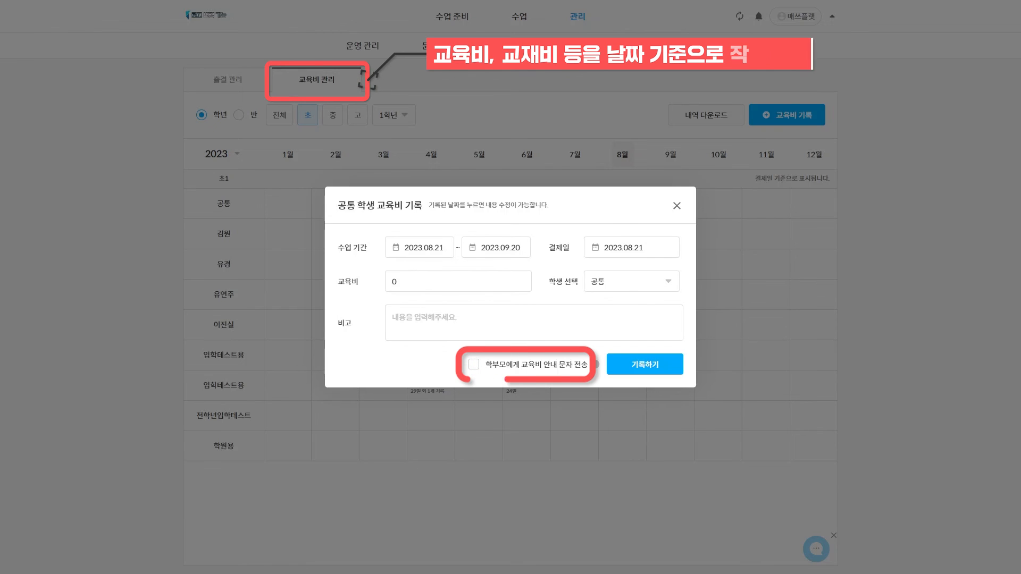
left_click(676, 205)
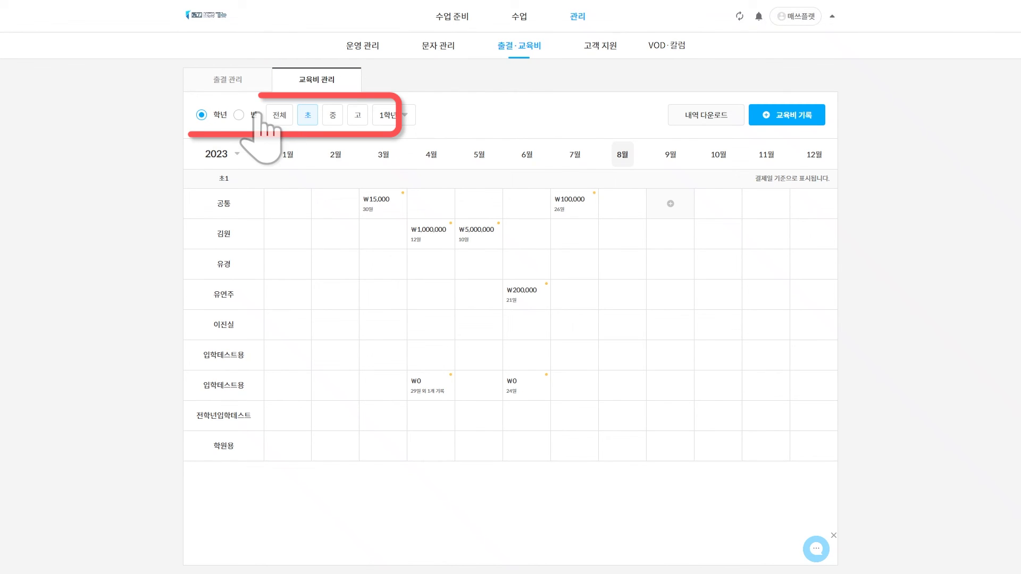
left_click(238, 115)
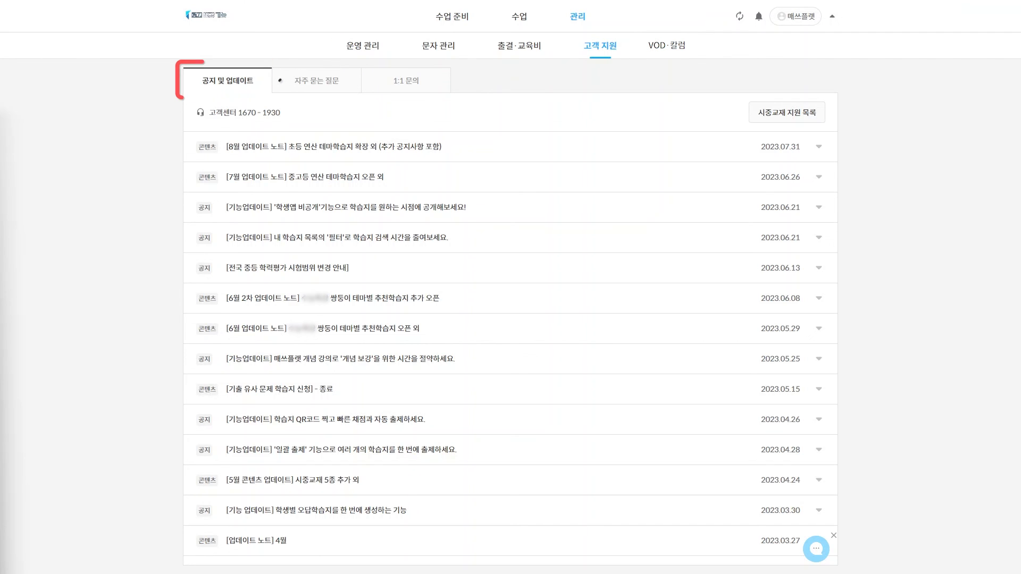
Browse the FAQ, 1:1 inquiry page and VOD review articles, then open account info
left_click(328, 84)
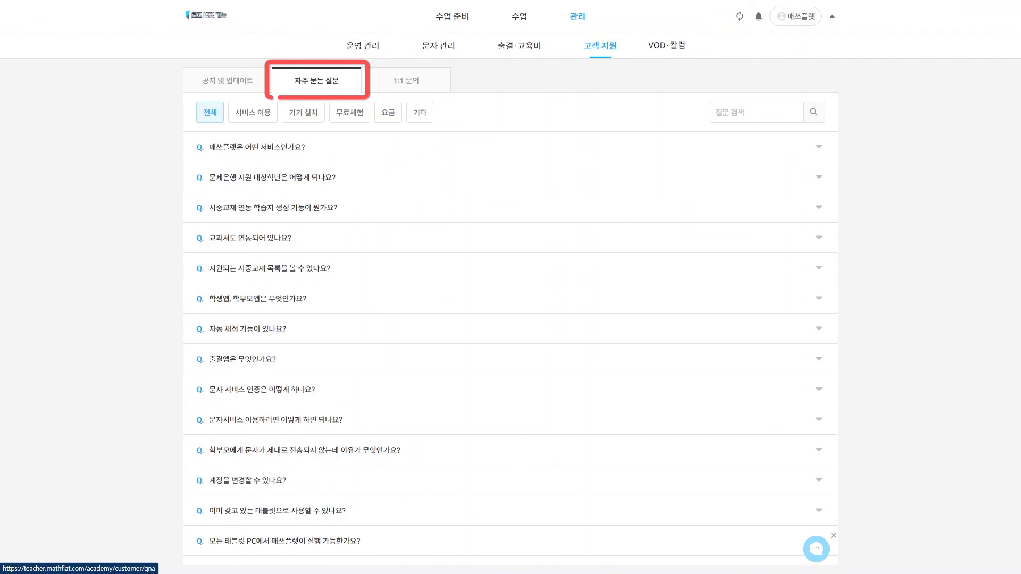
left_click(405, 84)
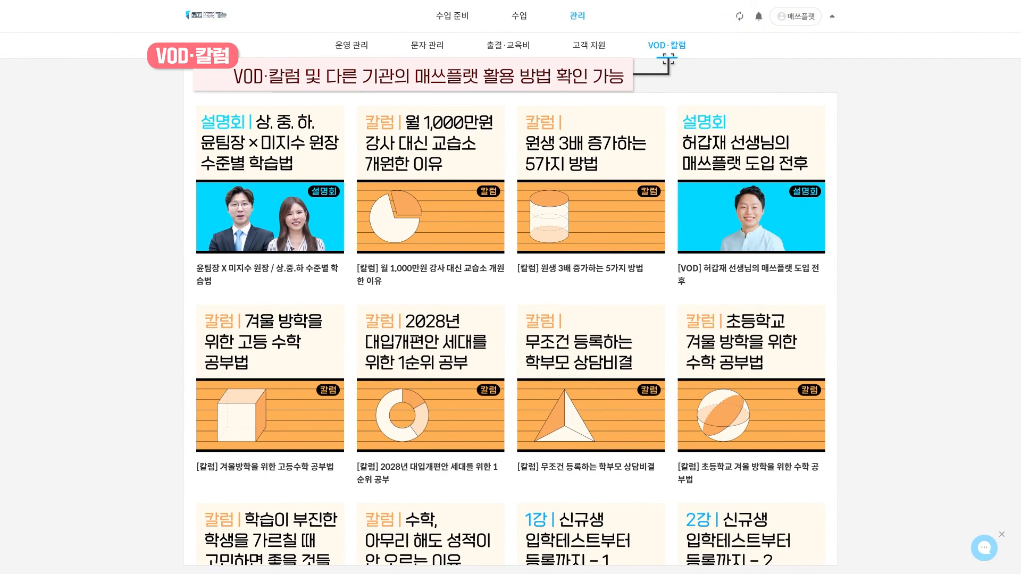
scroll(510, 330, "down", 9)
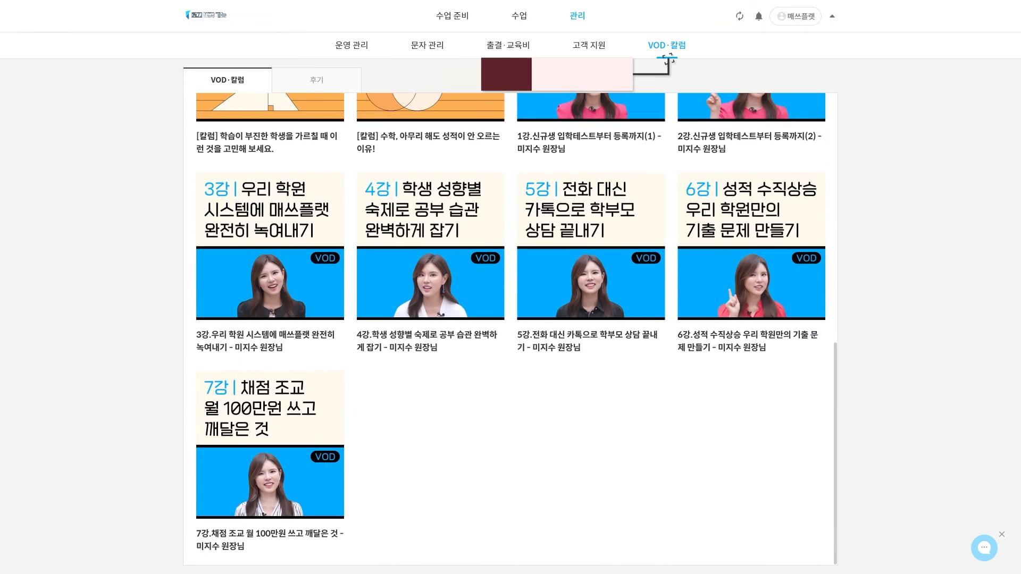
left_click(319, 83)
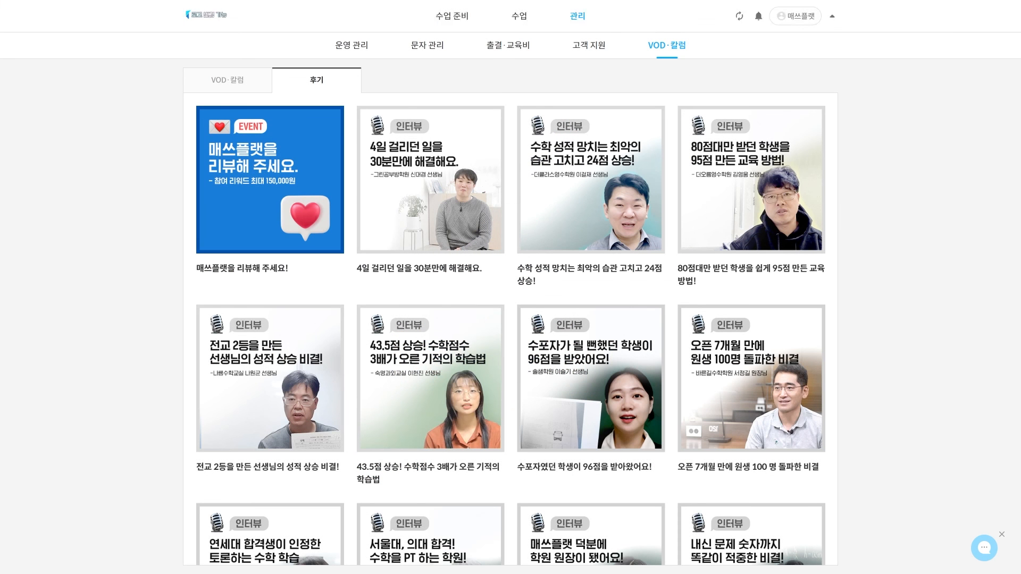
left_click(796, 17)
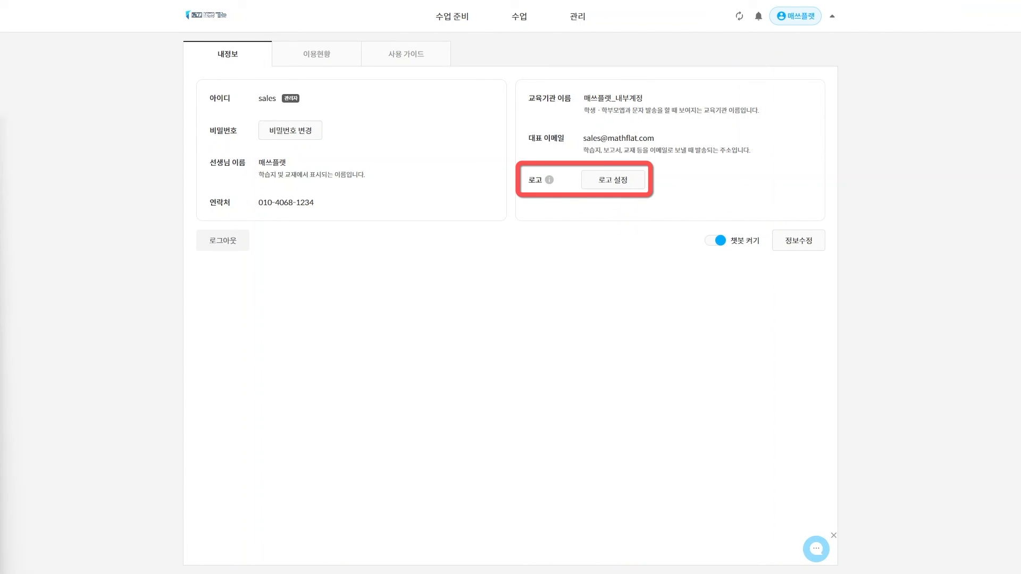
Set 자체 로고 사용 with the uploaded CM수학학원 logo image and save it
left_click(613, 181)
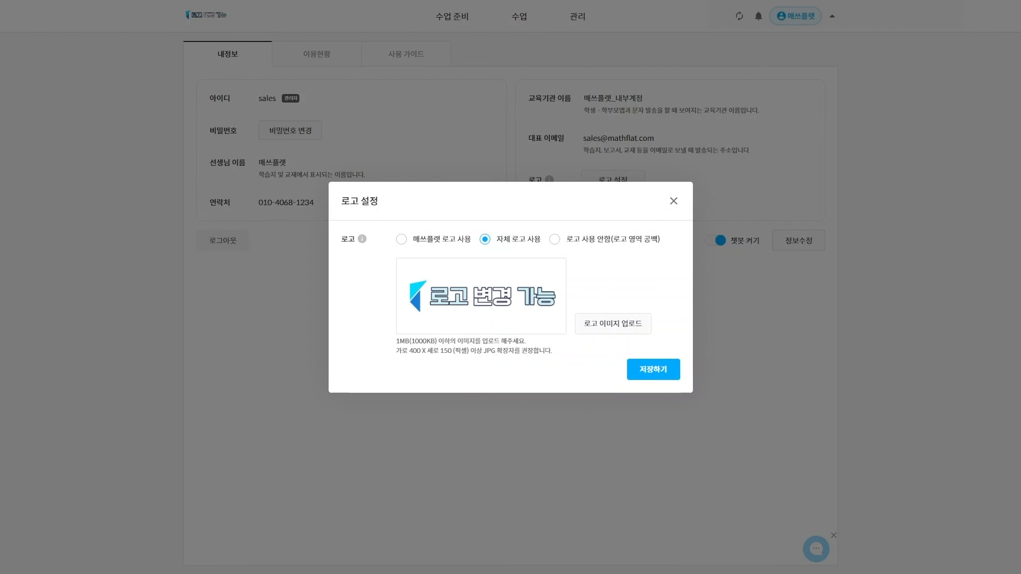
left_click(484, 239)
left_click(613, 323)
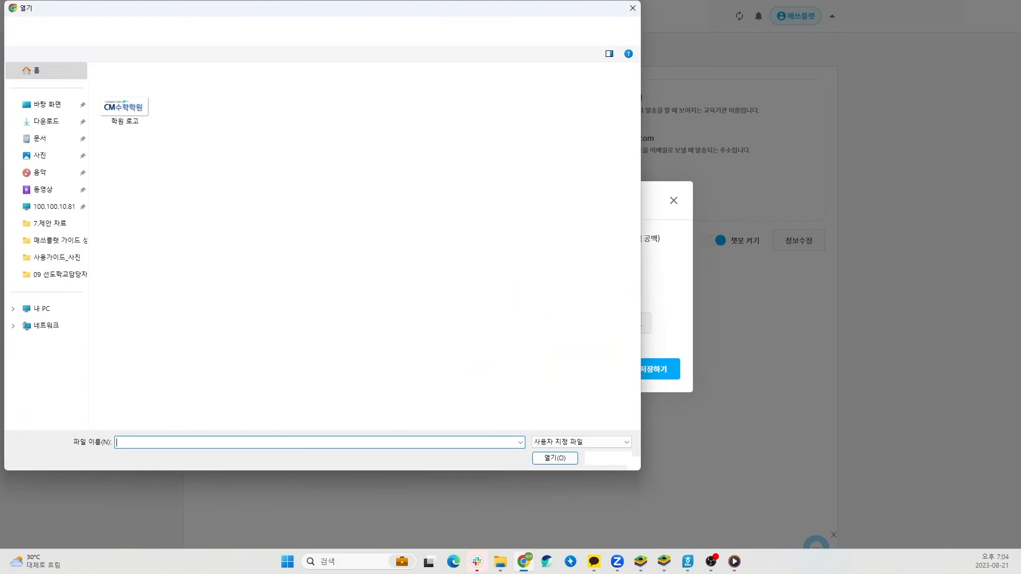
double_click(130, 107)
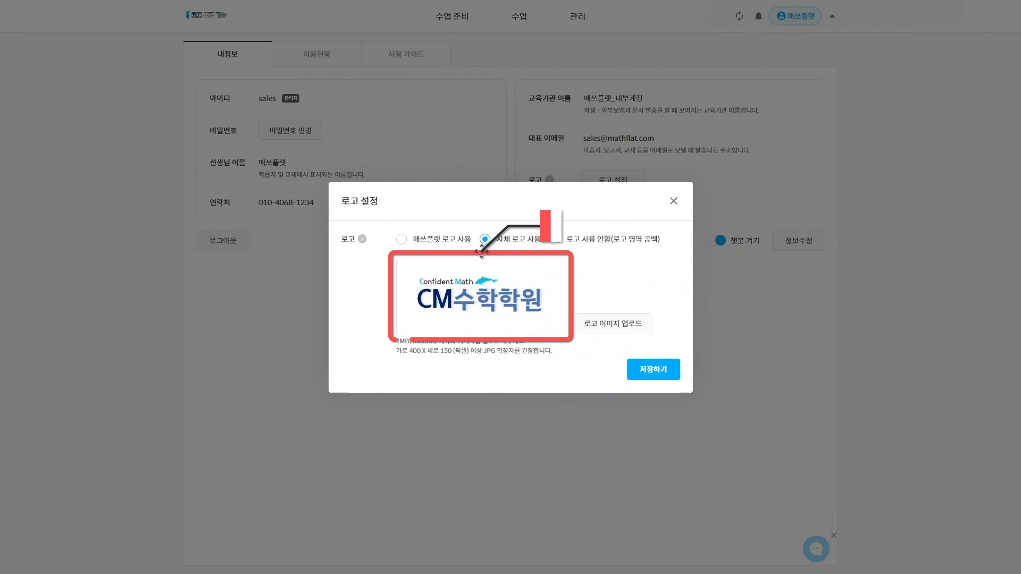
left_click(653, 369)
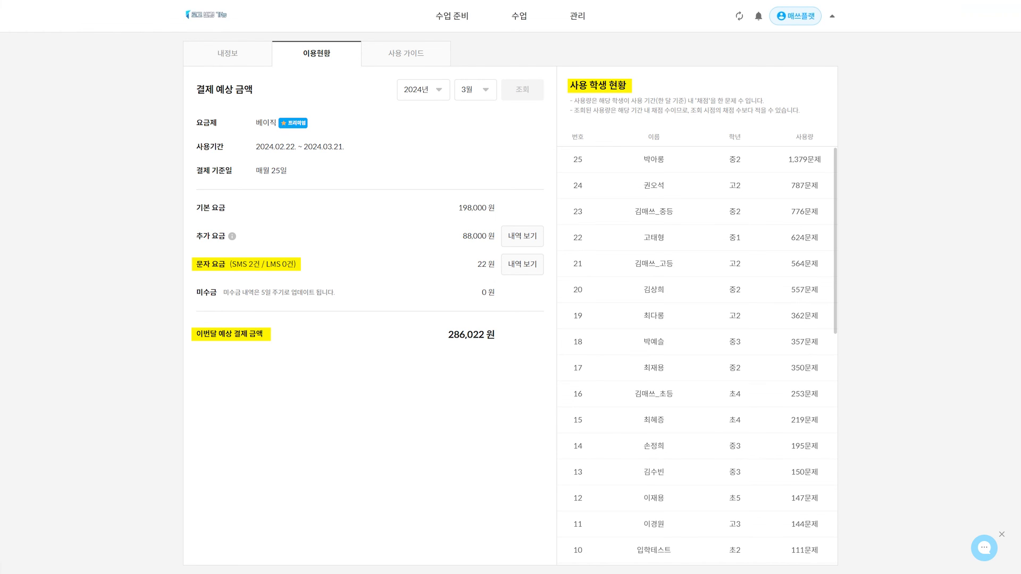
Scroll through the 매쓰플랫 사용 가이드 down to its help section
left_click(405, 54)
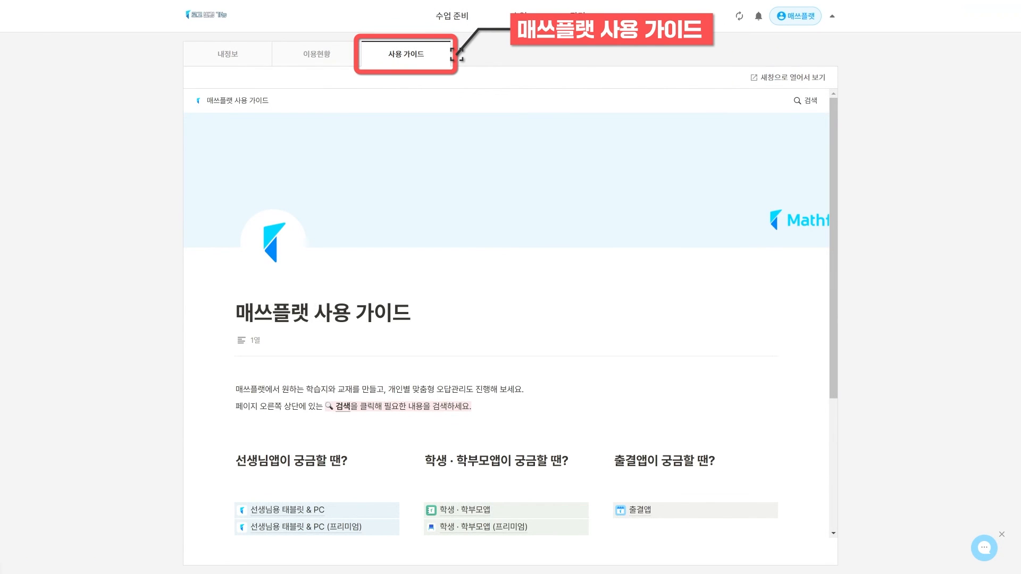
scroll(511, 316, "down", 3)
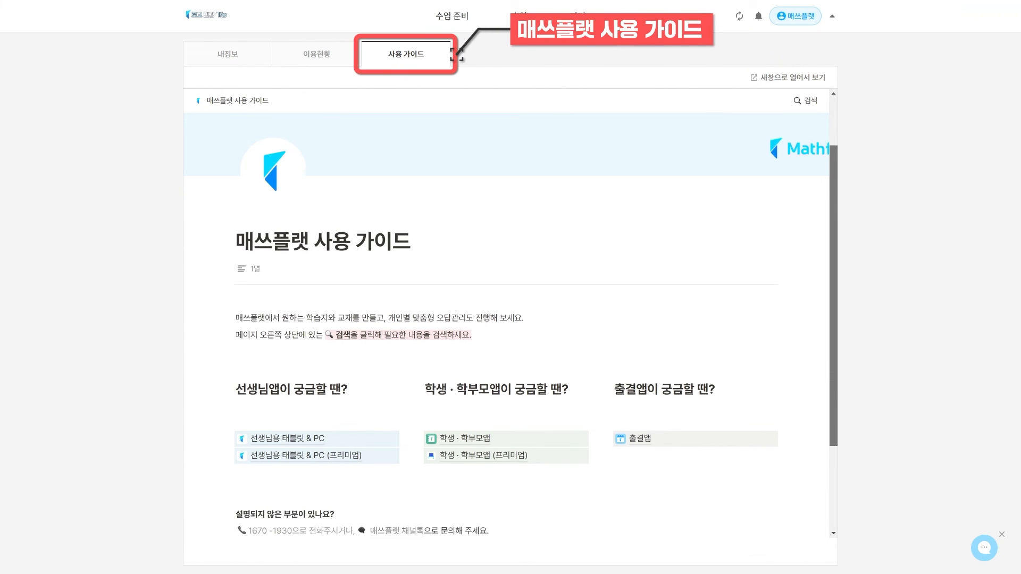
left_click_drag(833, 326, 833, 348)
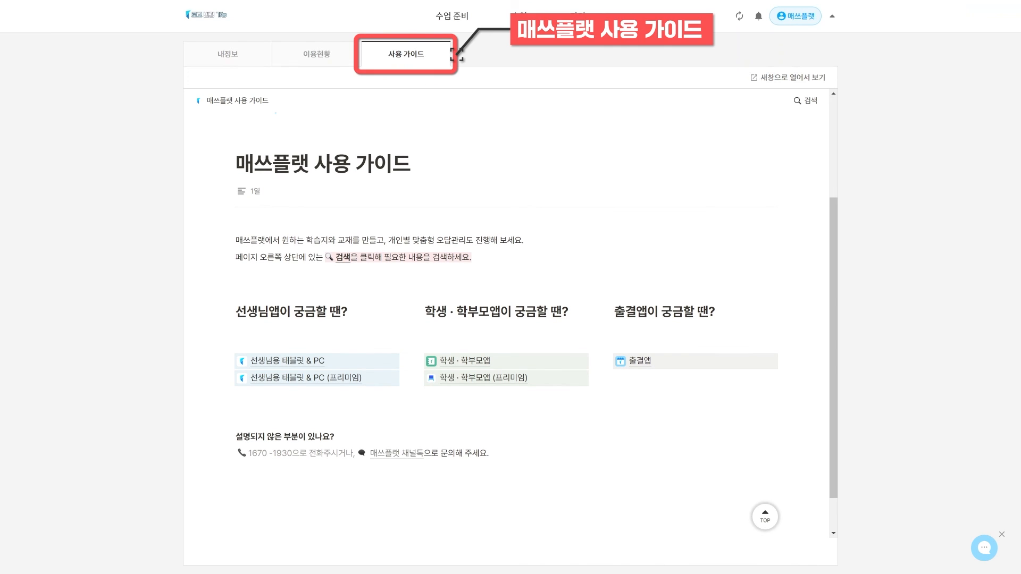